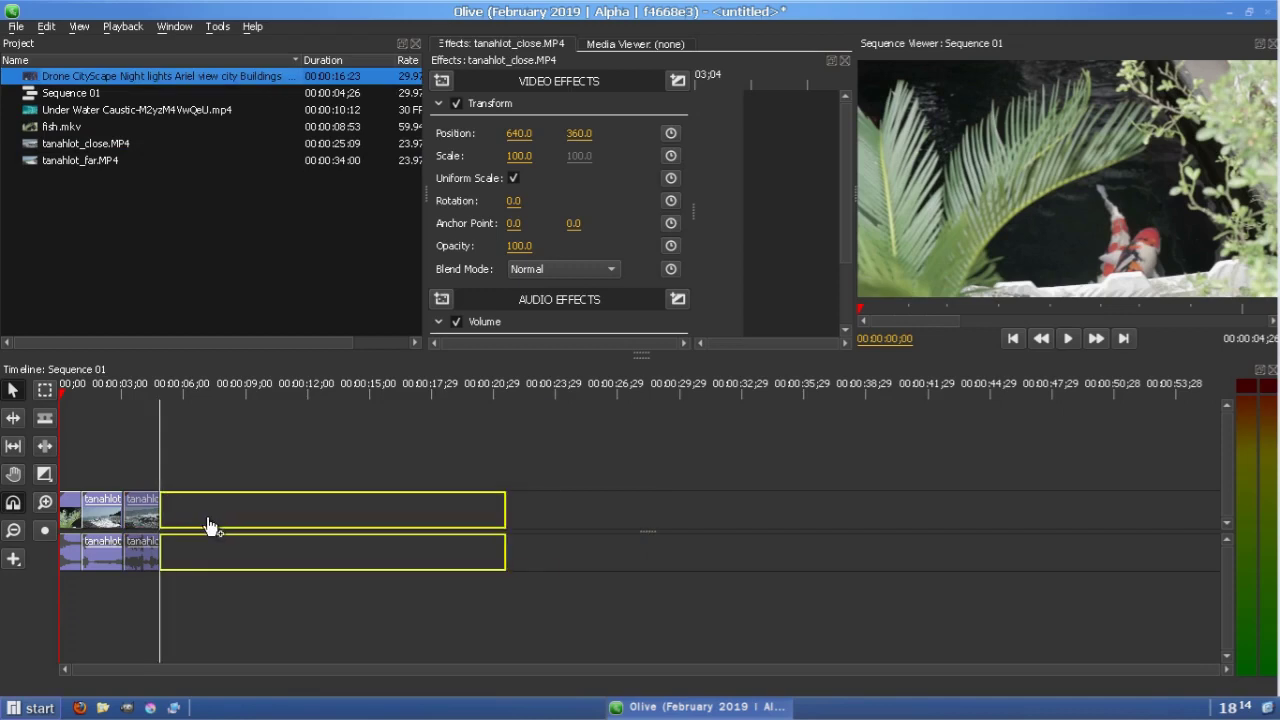
Trim the drone cityscape clip to end at 00:00:06;12 and append the Under Water Caustic clip, trimmed to end at 00:00:08;19
left_click_drag(500, 517, 190, 528)
left_click_drag(52, 110, 229, 534)
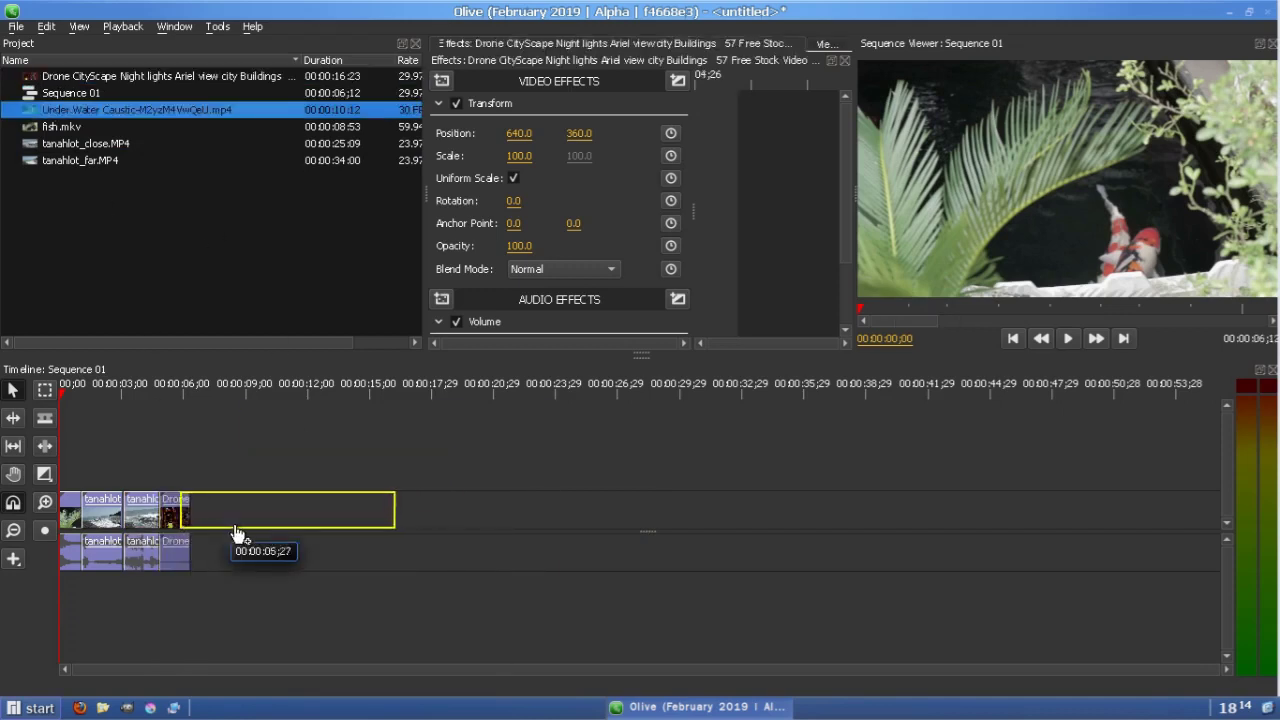
left_click_drag(391, 509, 236, 509)
left_click_drag(1210, 669, 964, 662)
left_click_drag(1215, 669, 365, 660)
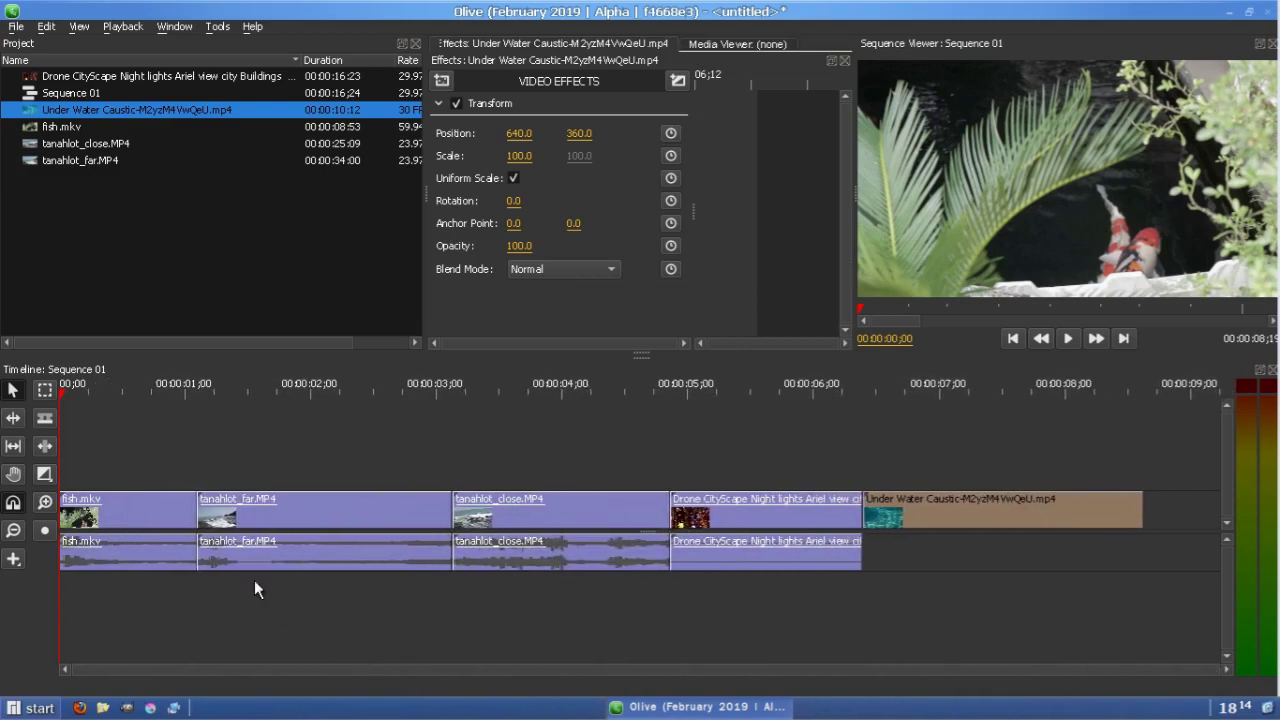
Add the Tile distort effect to the fish.mkv clip with the playhead near the clip's end
left_click(144, 511)
left_click(1068, 338)
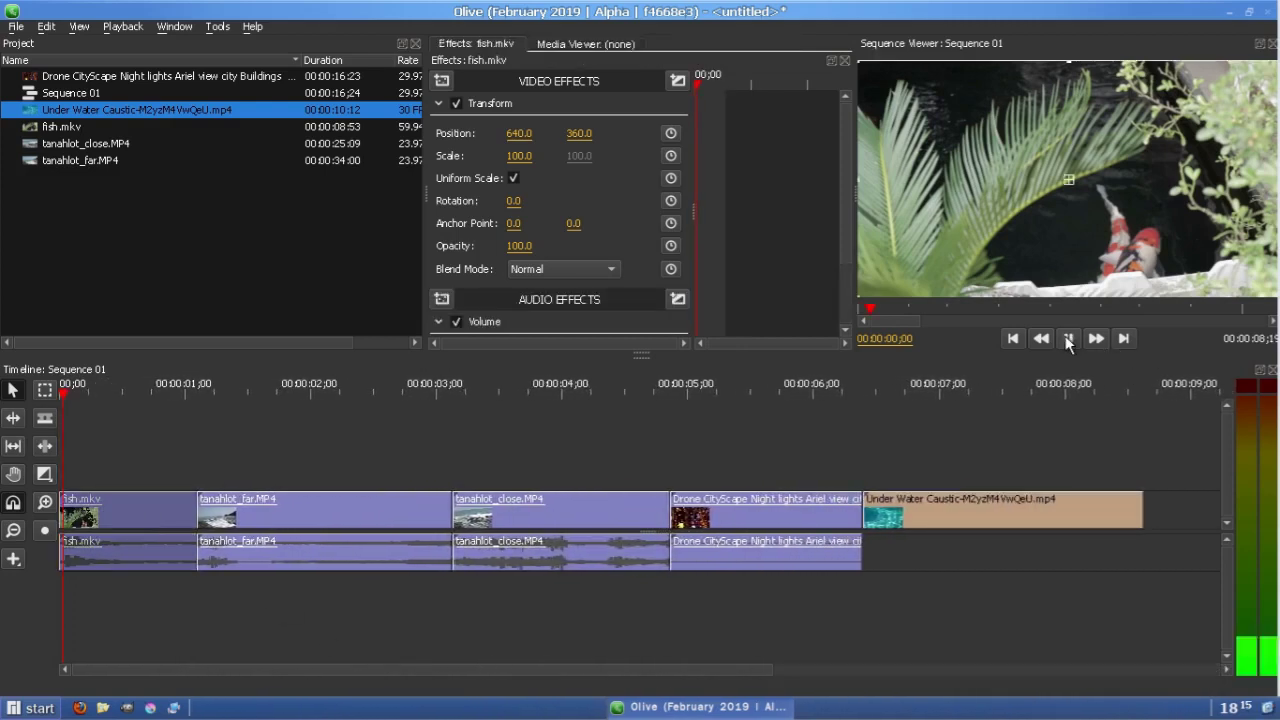
left_click(445, 74)
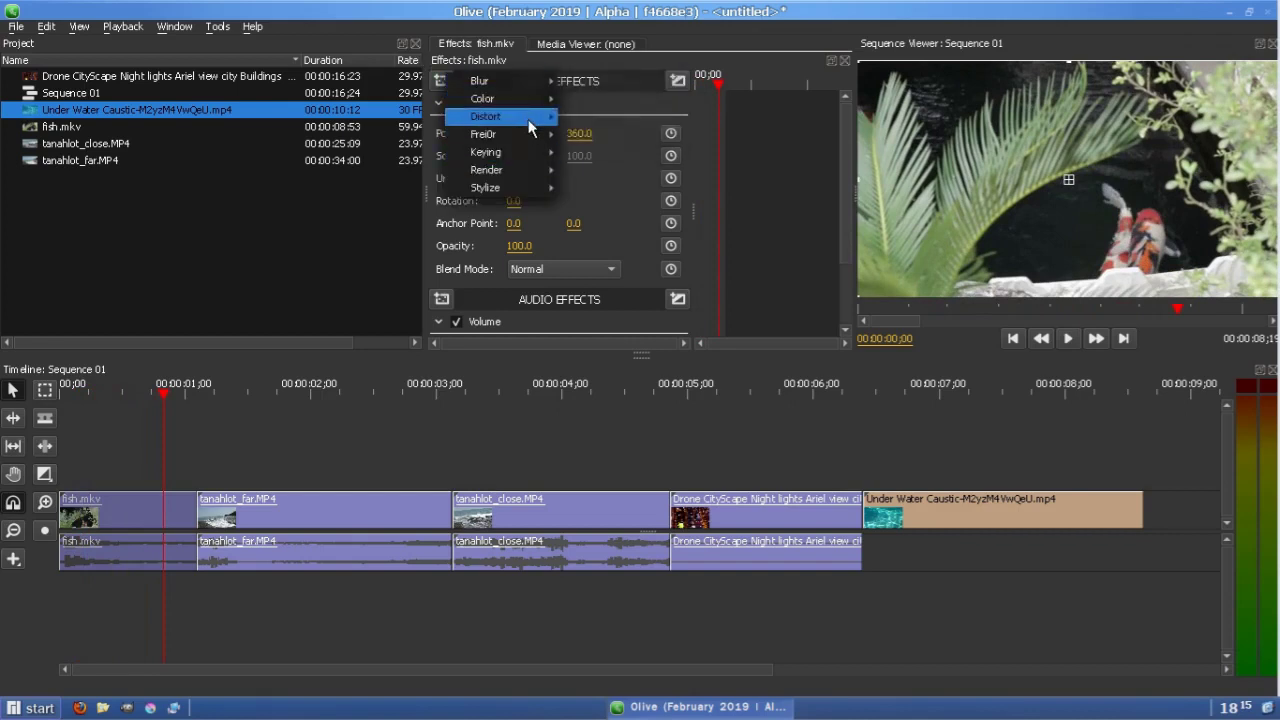
mouse_move(528, 120)
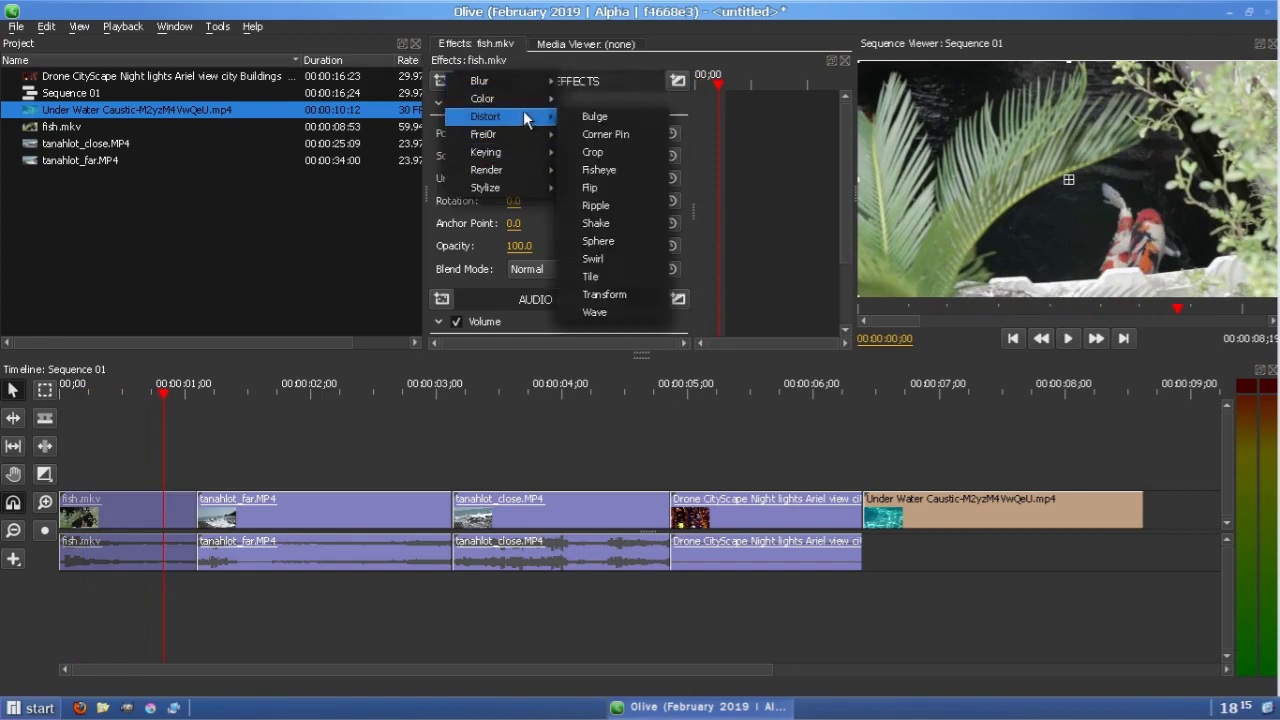
left_click(604, 278)
Set the Tile scale of fish.mkv to 100 and enable Mirror X and Mirror Y
scroll(584, 239, "down", 2)
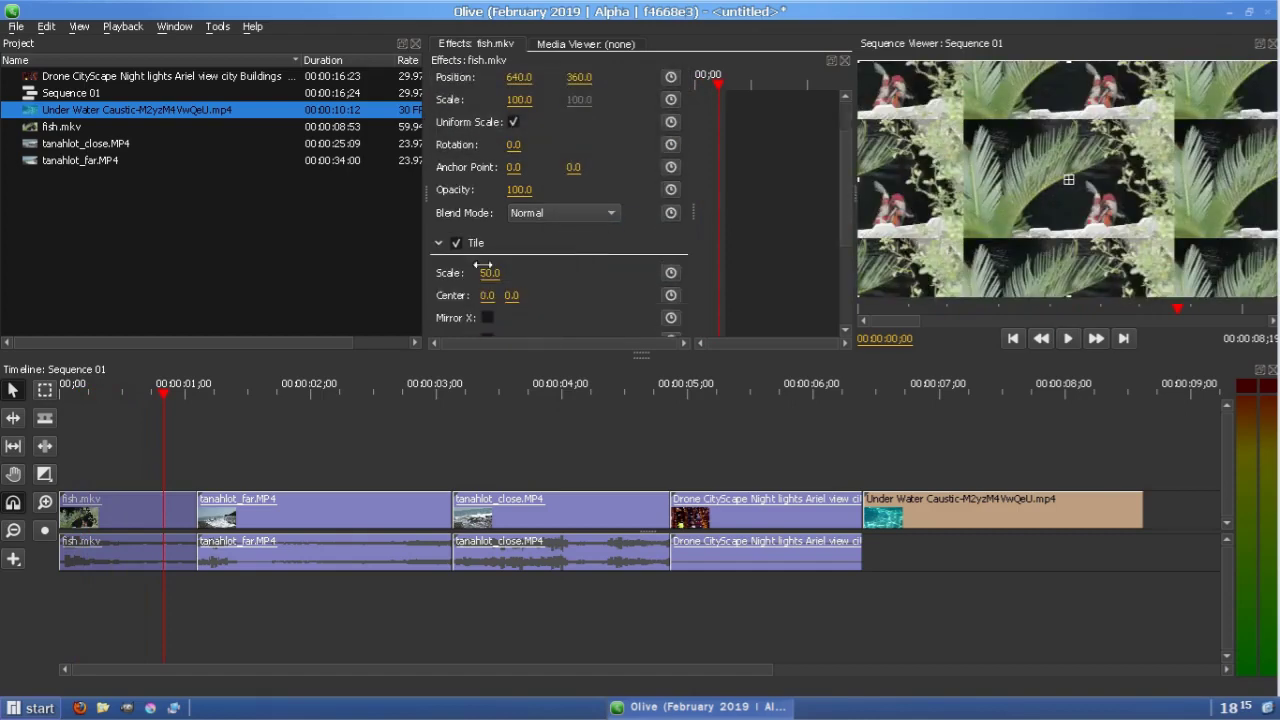
left_click(490, 273)
type("100")
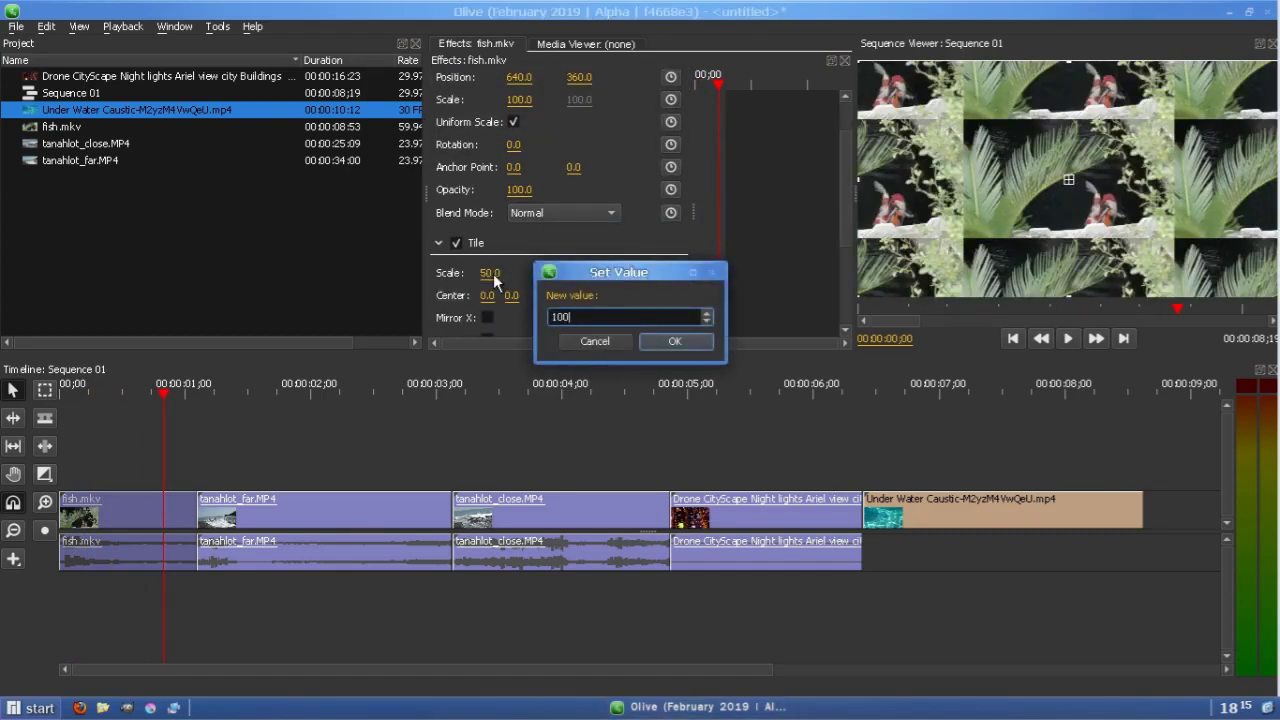
left_click(688, 341)
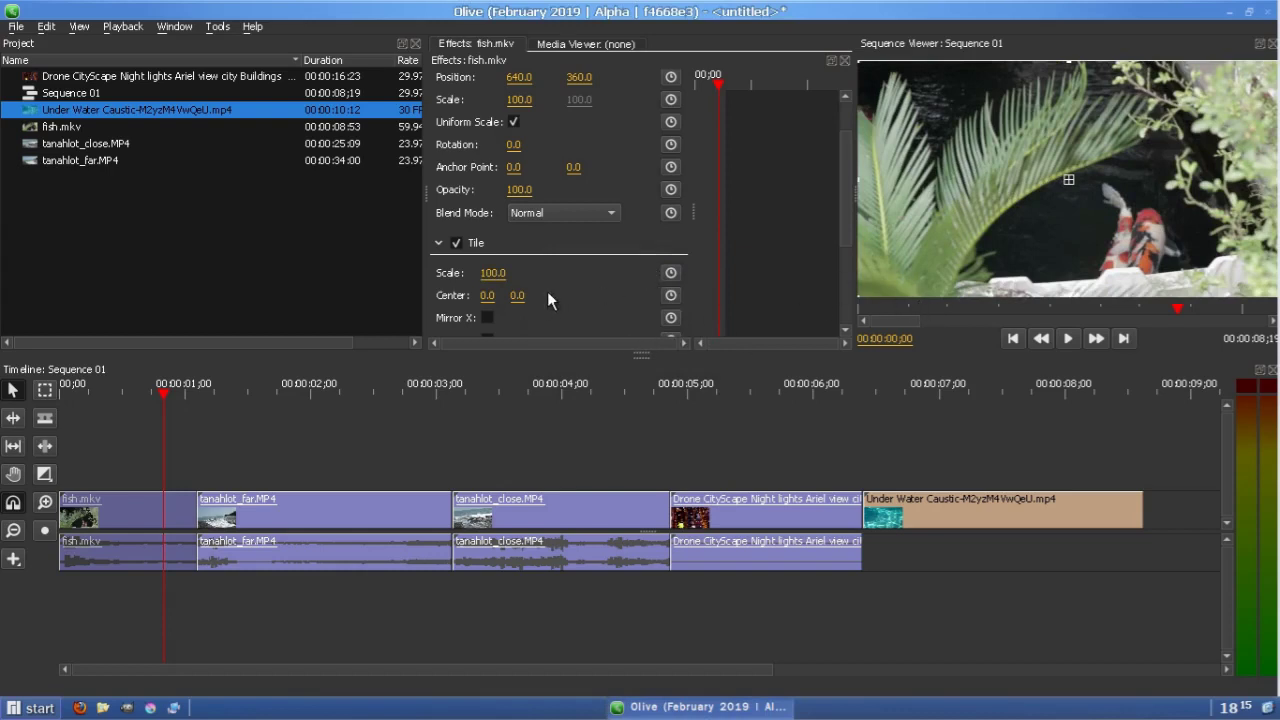
scroll(547, 298, "down", 1)
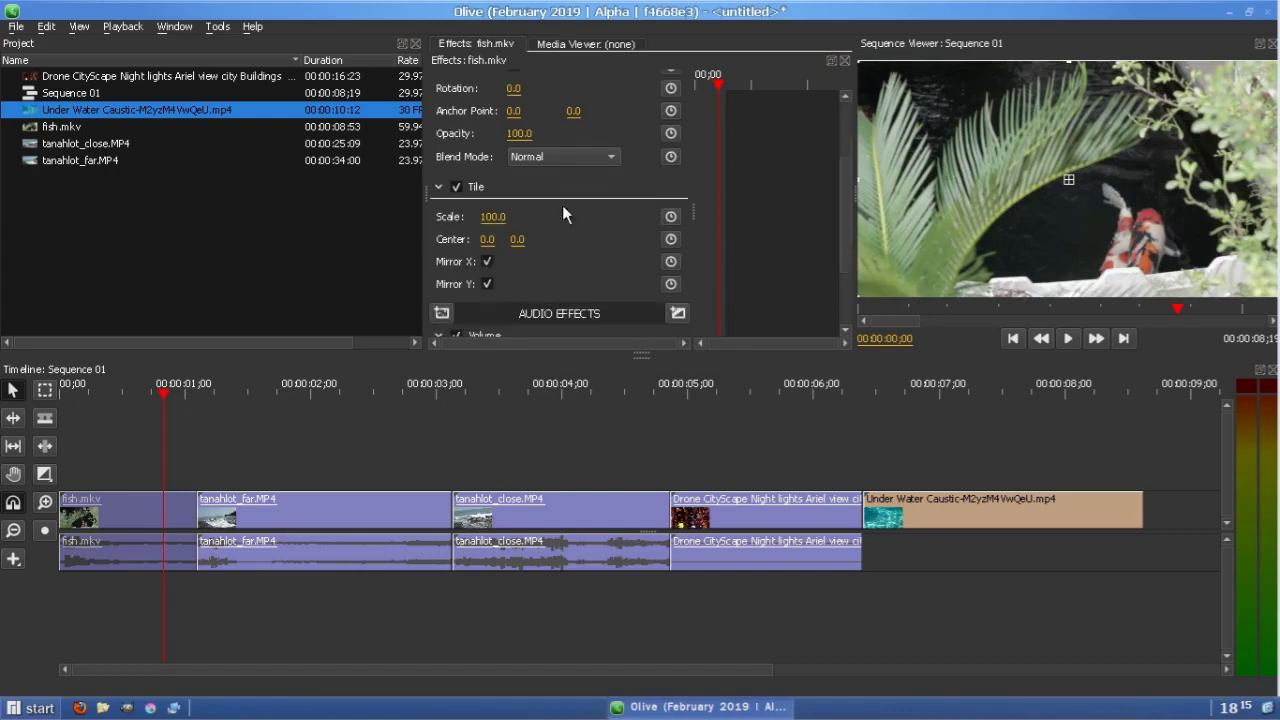
Keyframe the Tile Center of fish.mkv at the current frame, and set Center X to -124 at the clip's end
left_click(671, 239)
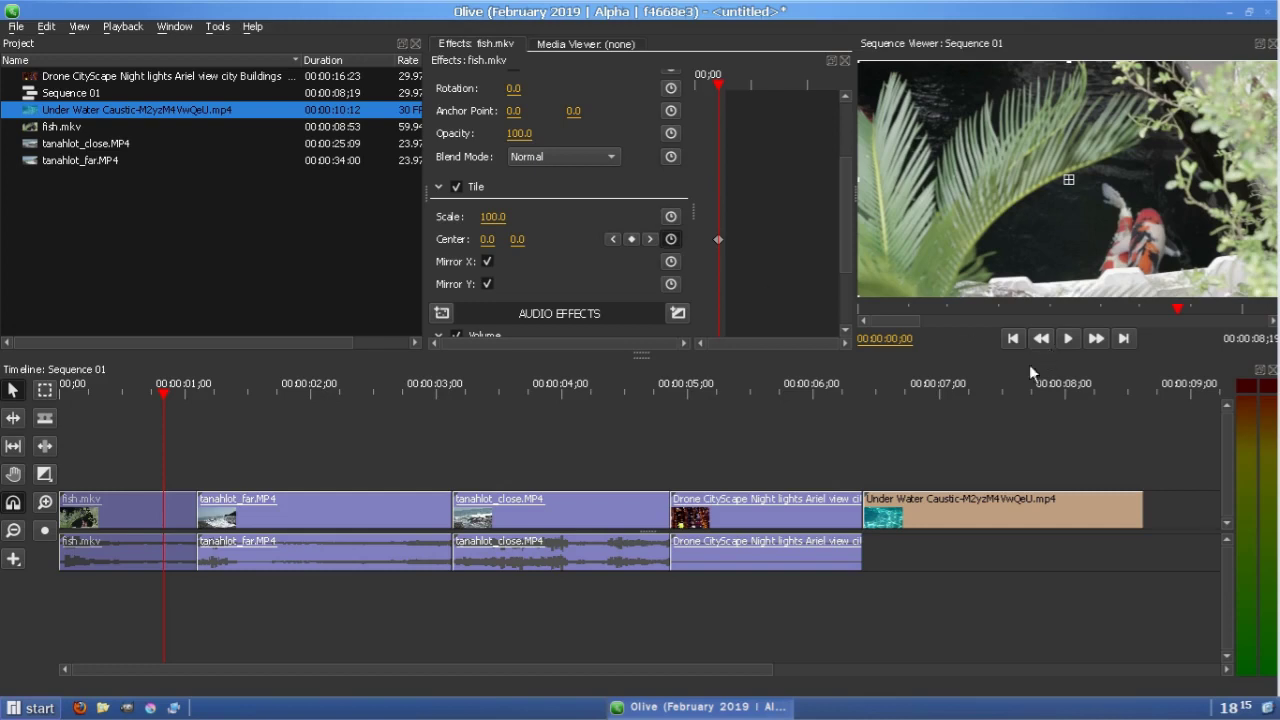
left_click_drag(771, 670, 290, 662)
left_click_drag(285, 394, 357, 393)
left_click_drag(490, 239, 366, 239)
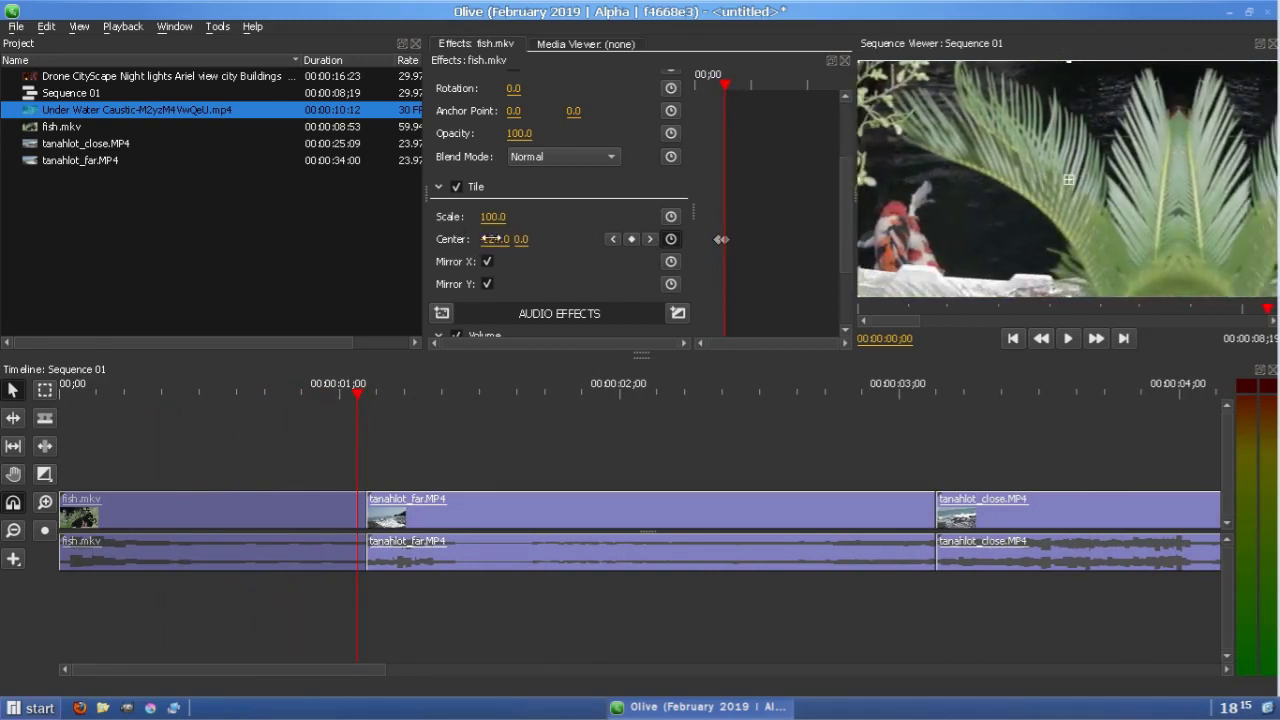
Switch the first Center keyframe of fish.mkv to smooth interpolation and preview the transition into the next clip
right_click(718, 242)
left_click(731, 271)
left_click(1086, 308)
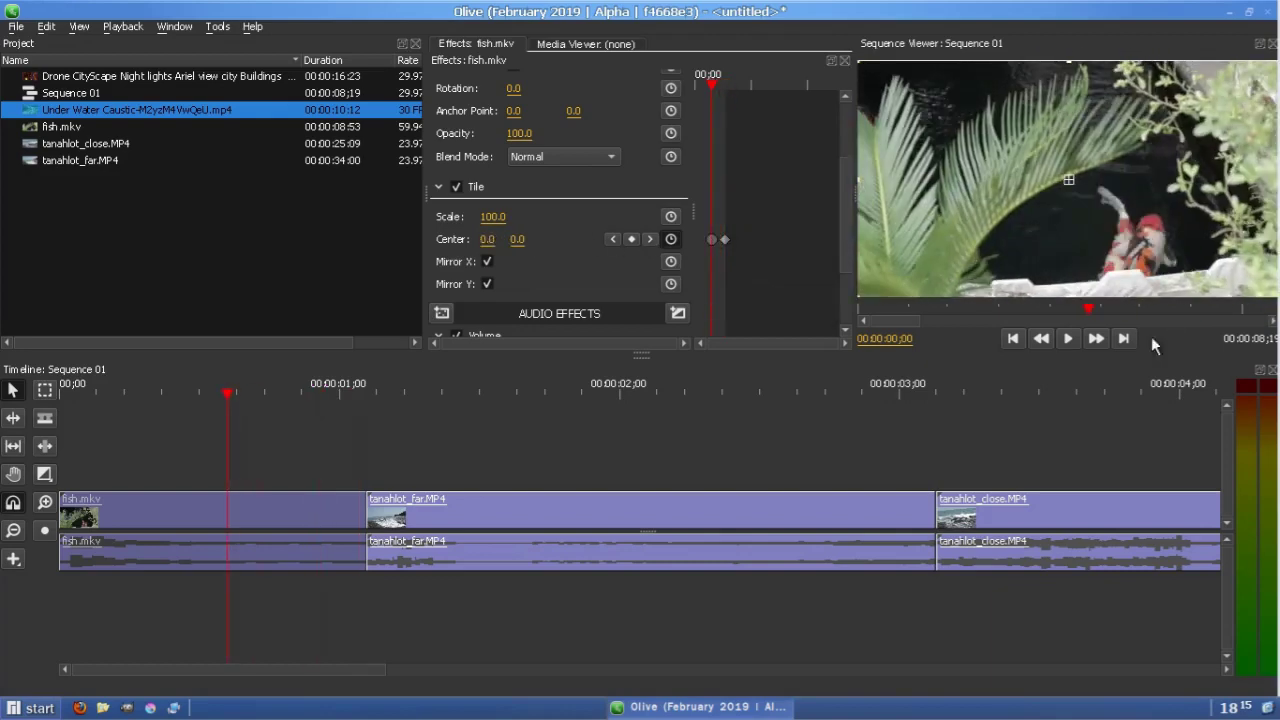
left_click(1067, 338)
left_click(1067, 338)
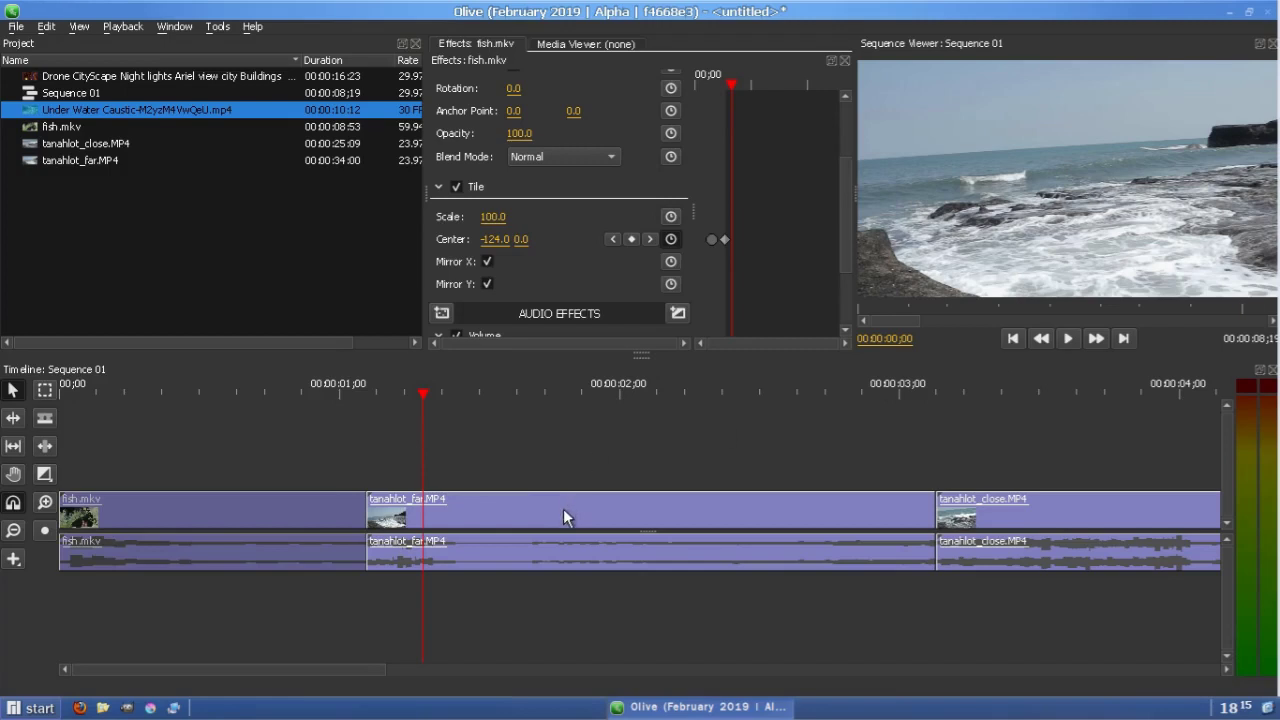
Add the Tile distort effect to the tanahlot_far.MP4 clip with the playhead at its first frame
left_click(565, 509)
key("Left")
key("Left")
key("Left")
key("Left")
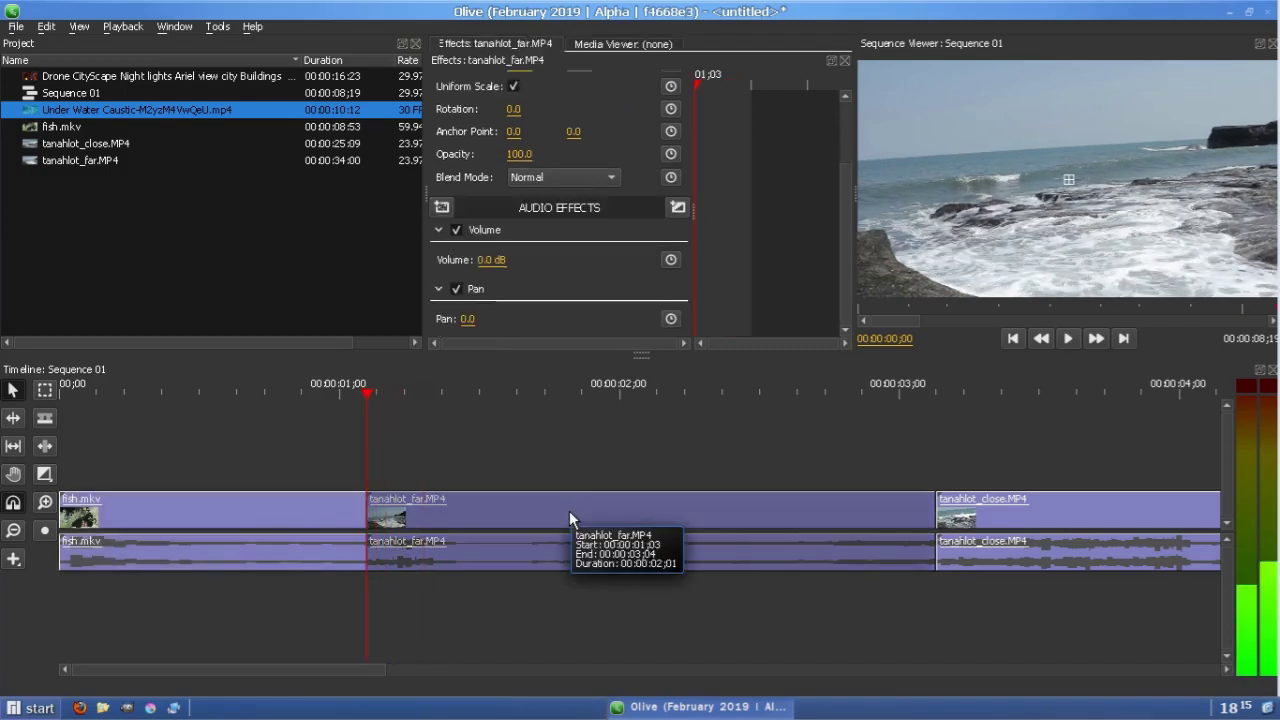
scroll(483, 182, "up", 3)
left_click(443, 80)
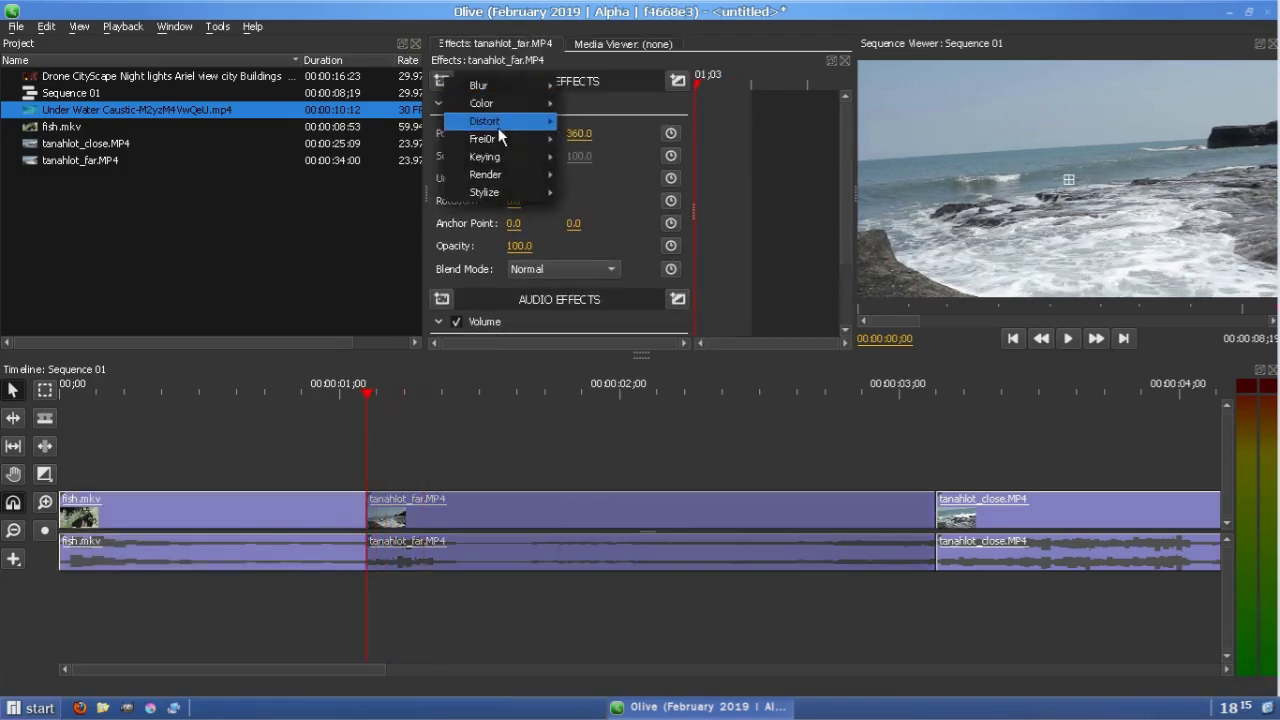
mouse_move(540, 134)
left_click(600, 278)
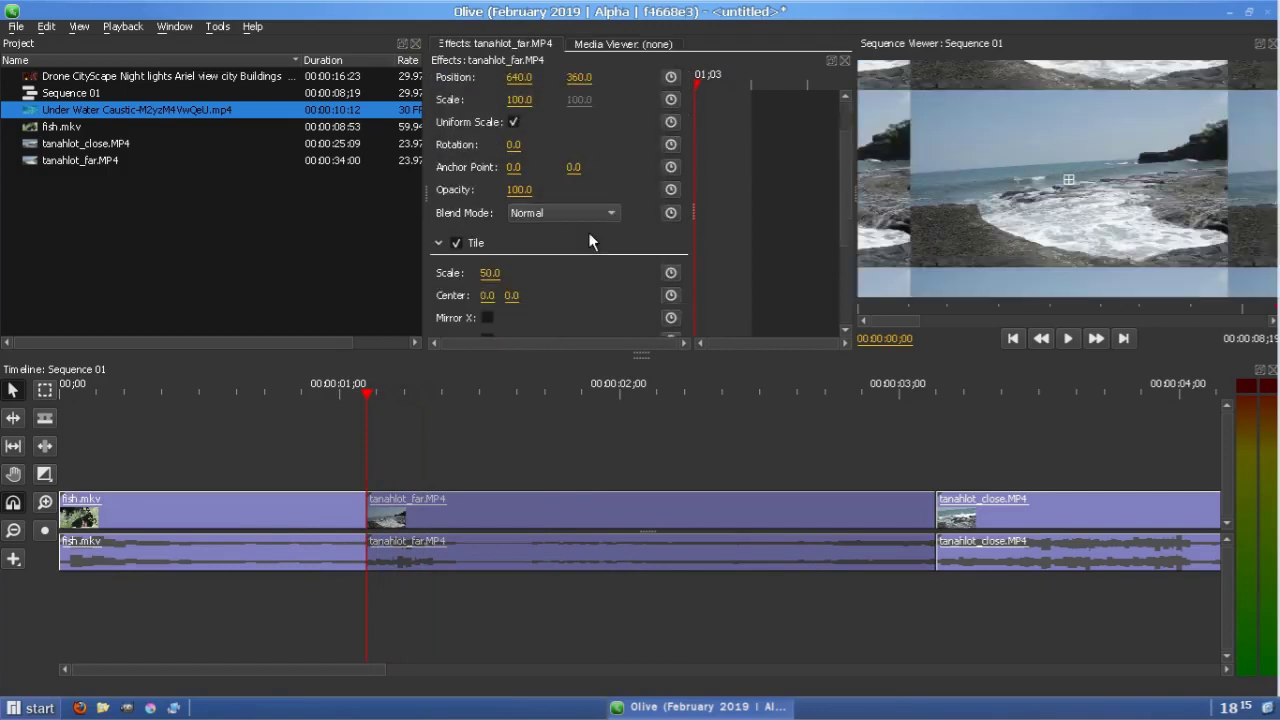
Set the Tile scale of tanahlot_far.MP4 to 100 and enable Mirror X and Mirror Y
left_click(491, 272)
type("100")
key("Return")
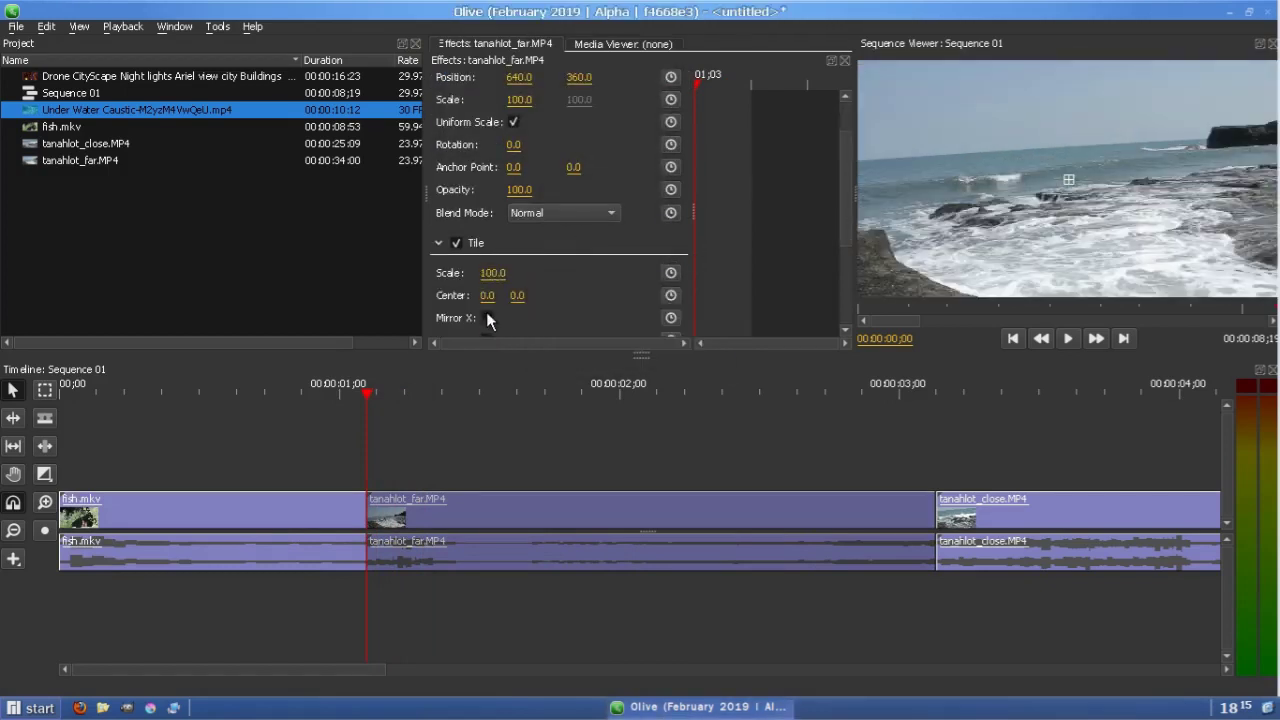
left_click(487, 318)
scroll(487, 322, "down", 1)
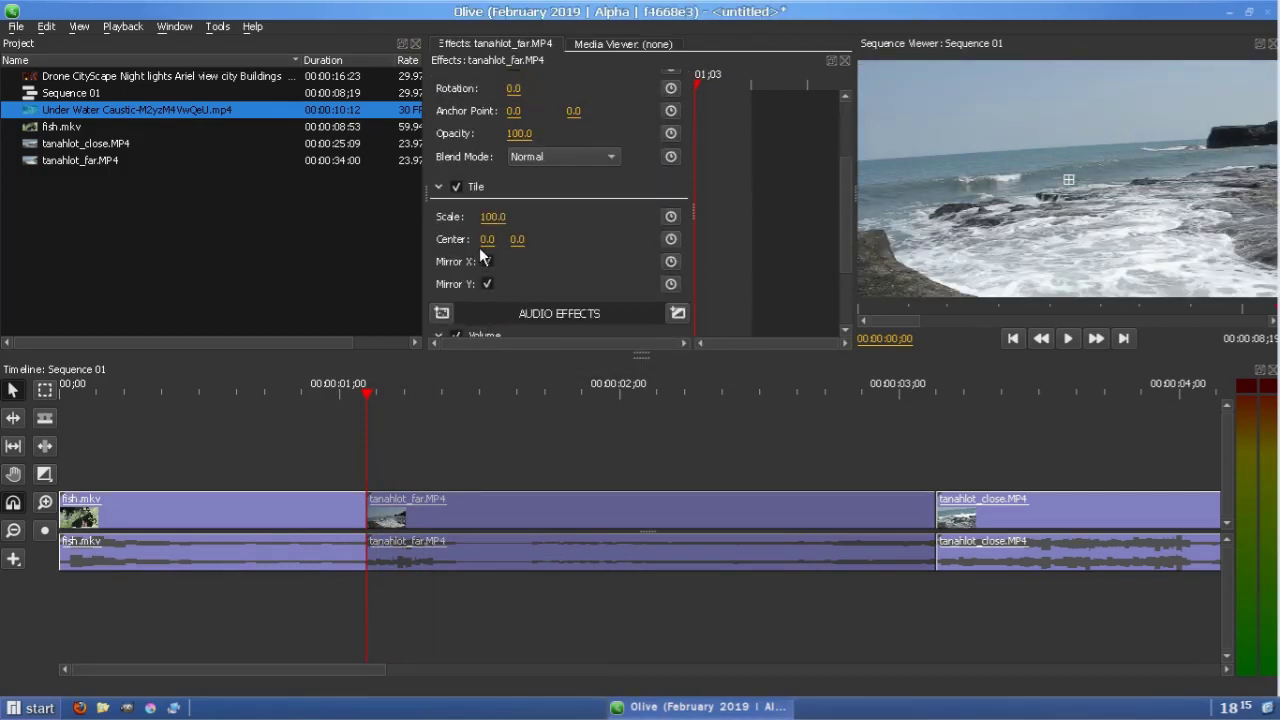
Keyframe the Tile Center X of tanahlot_far.MP4 at 80 on the clip's start and at 0 around 00:00:01;22
mouse_move(487, 240)
left_mouse_down()
mouse_move(439, 240)
mouse_move(490, 240)
left_mouse_up()
left_click(670, 239)
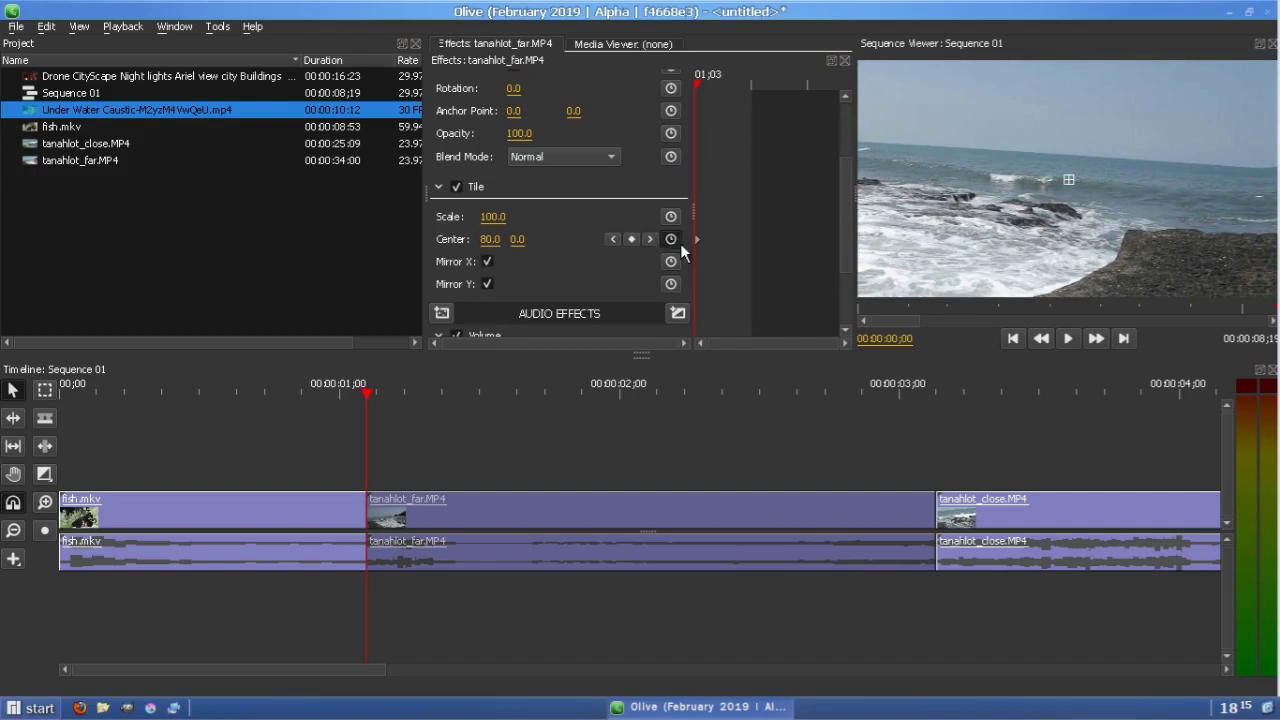
left_click(1068, 339)
left_click(1068, 339)
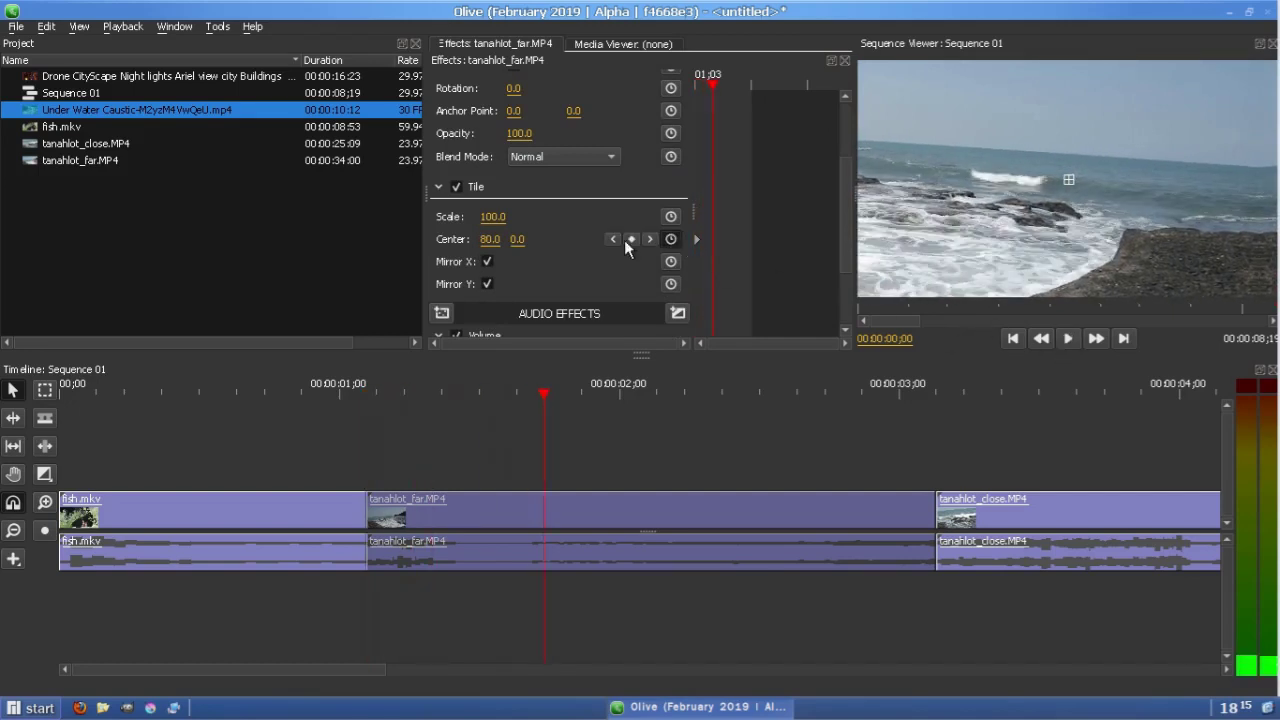
left_click(517, 239)
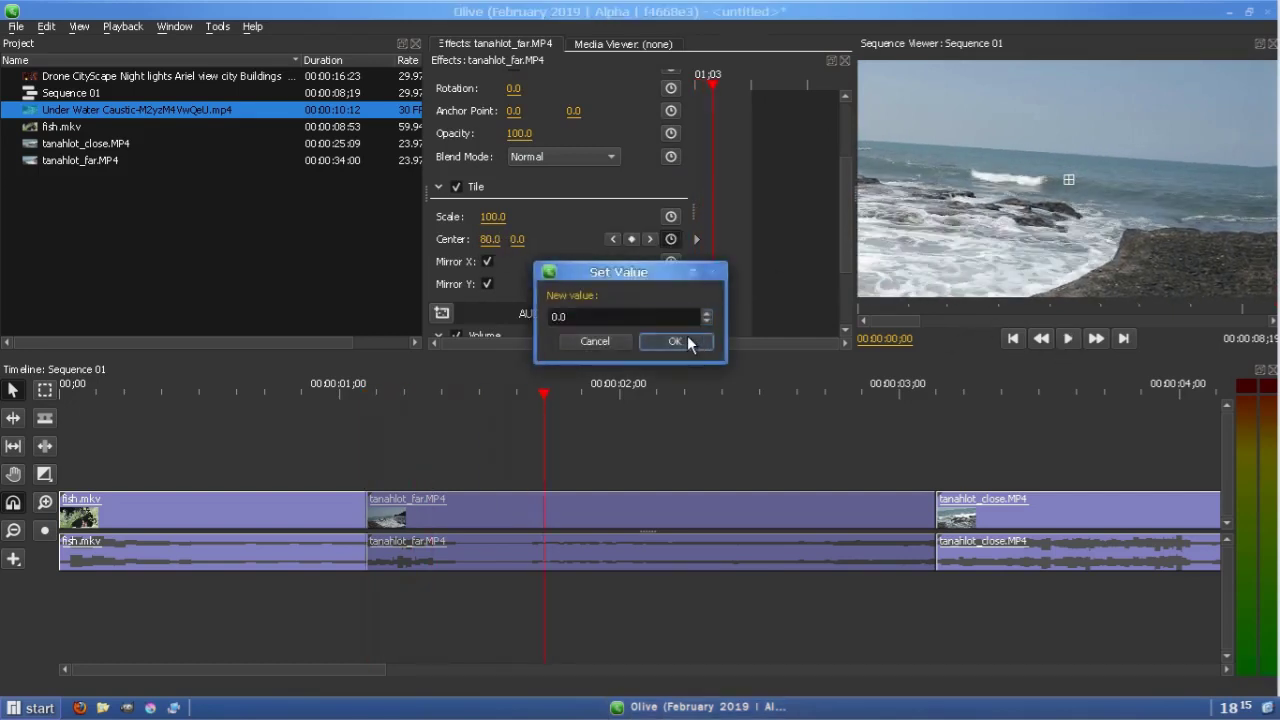
left_click(675, 341)
Switch the second Center keyframe of tanahlot_far.MP4 to smooth interpolation and play the clip from its start
right_click(715, 237)
left_click(737, 260)
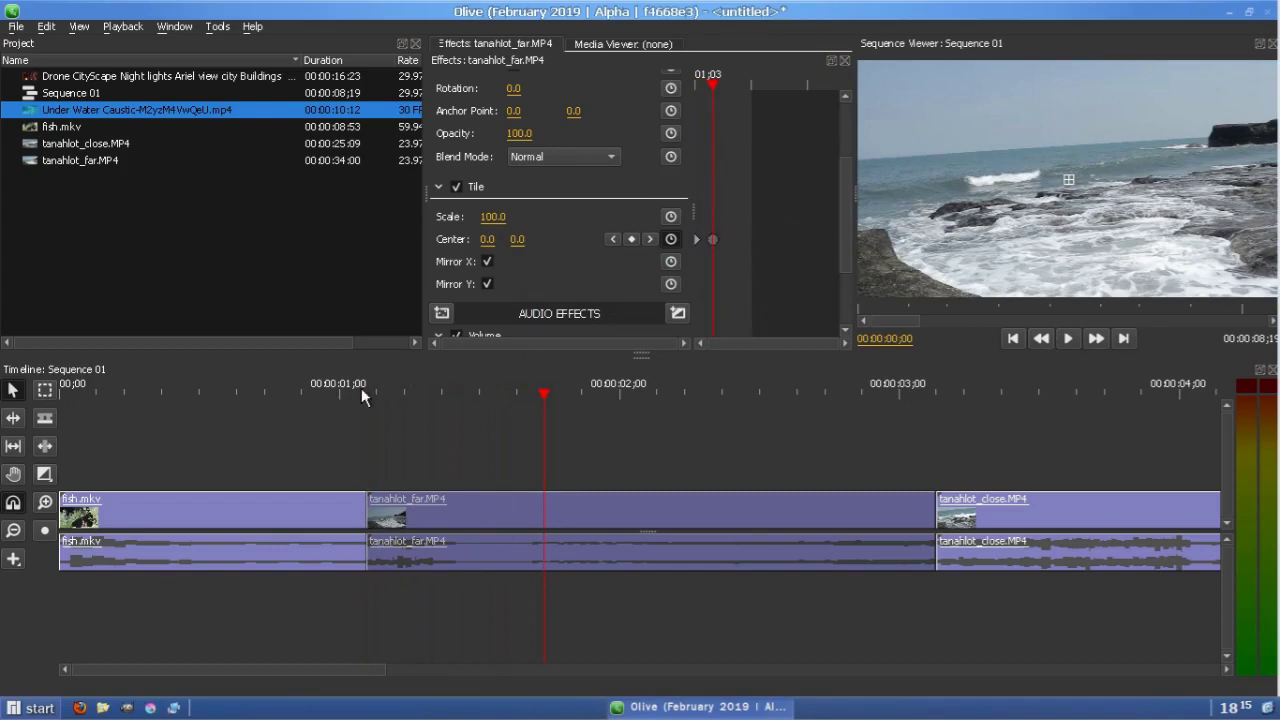
left_click(366, 382)
left_click(1068, 339)
left_click(1068, 339)
Keyframe the Tile scale of tanahlot_far.MP4 at 100 around 00:00:02;22 and at 184 on the clip's end
left_click_drag(640, 382, 824, 396)
left_click(672, 216)
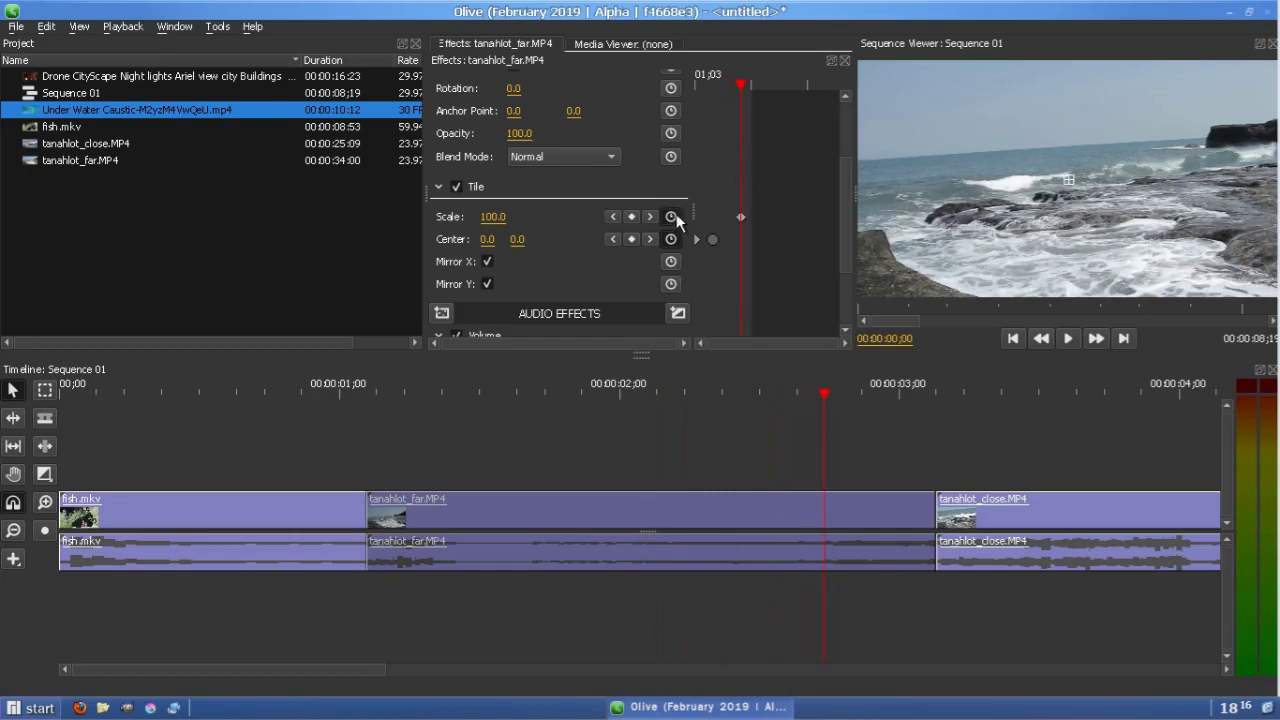
left_click(927, 392)
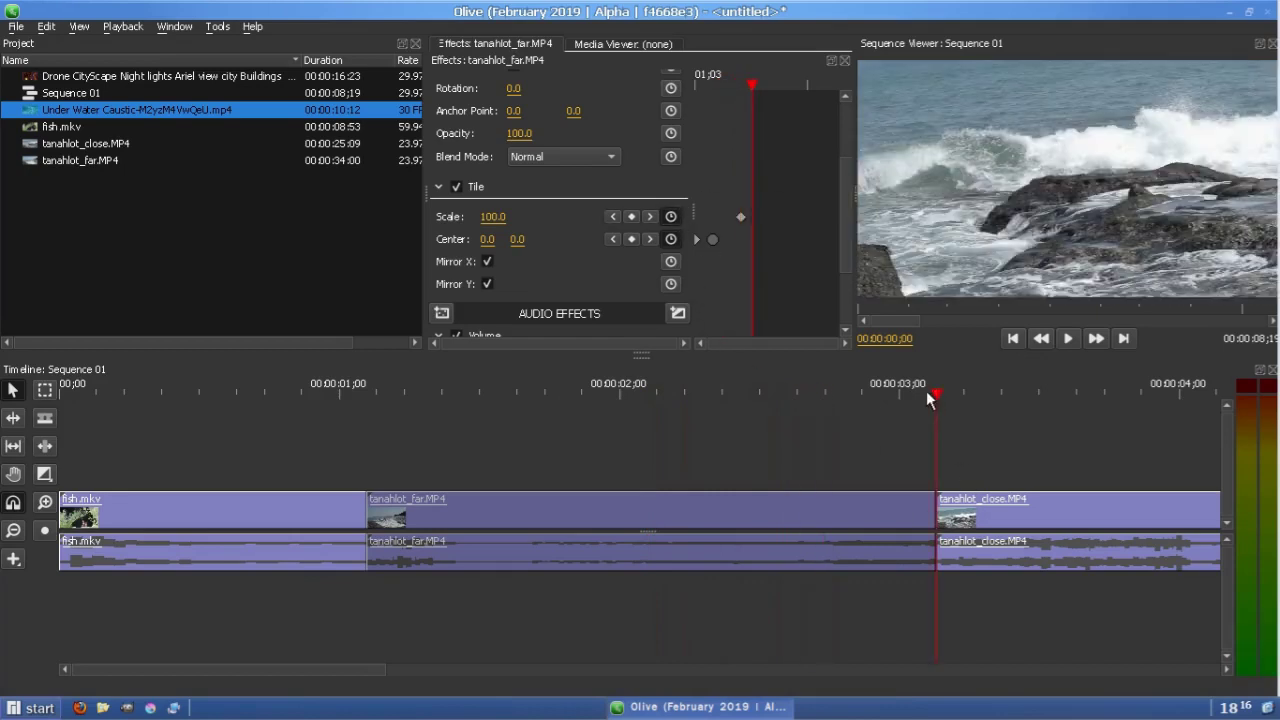
left_click_drag(497, 218, 581, 218)
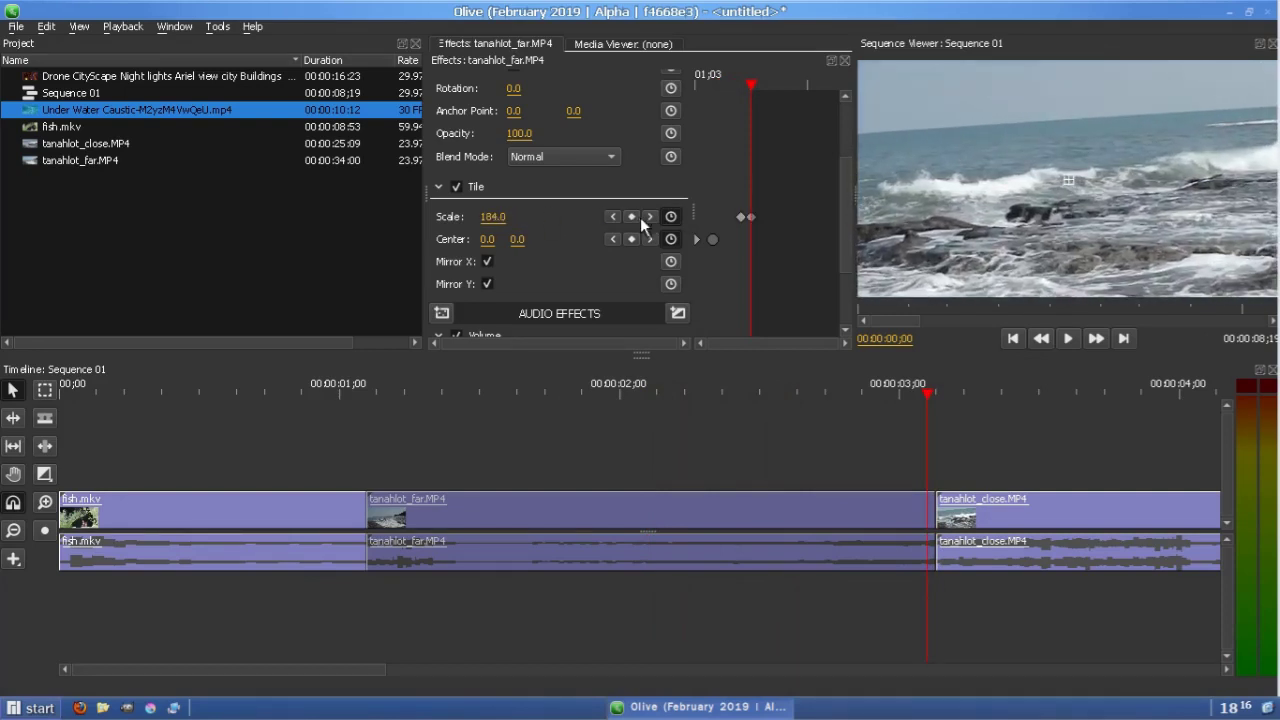
Switch the first Scale keyframe of tanahlot_far.MP4 to smooth interpolation and preview the end of the clip
right_click(741, 216)
left_click(758, 238)
left_click(727, 78)
left_click(1068, 338)
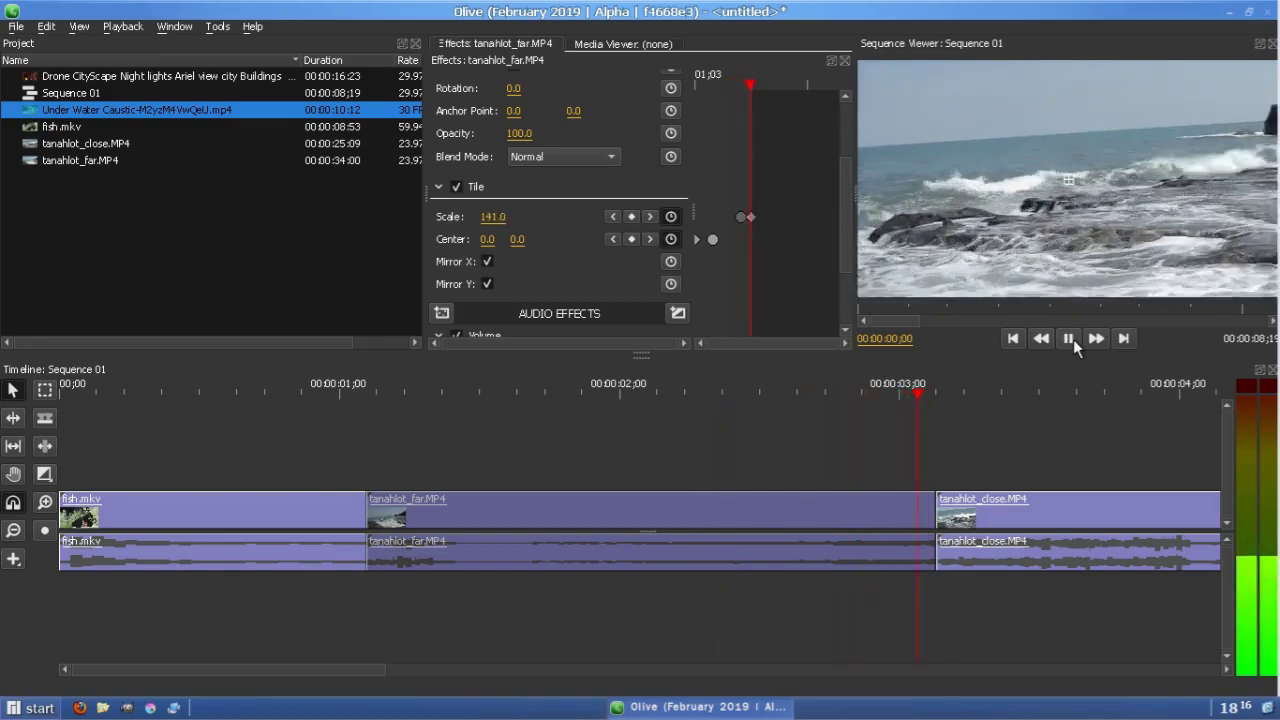
Add the Tile distort effect to the tanahlot_close.MP4 clip with the playhead at its first frame
left_click(1032, 496)
left_click(936, 392)
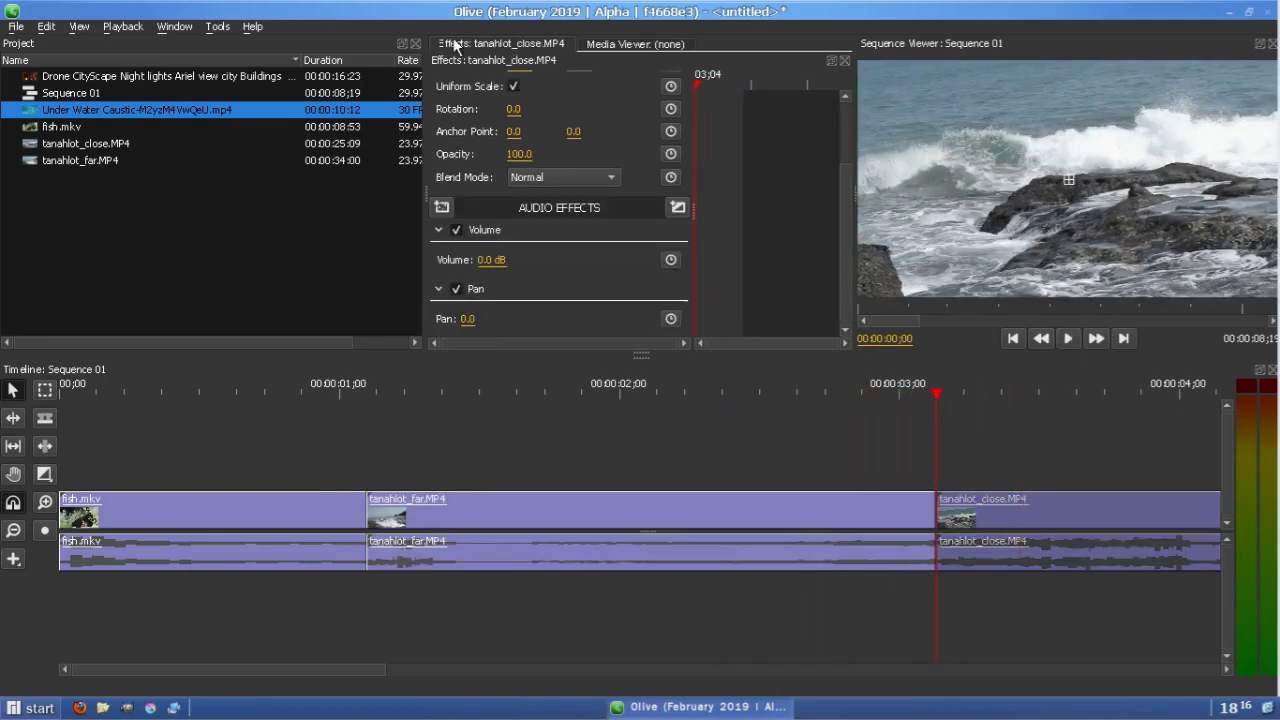
scroll(515, 150, "up", 2)
left_click(442, 80)
mouse_move(480, 126)
left_click(613, 290)
scroll(538, 265, "down", 2)
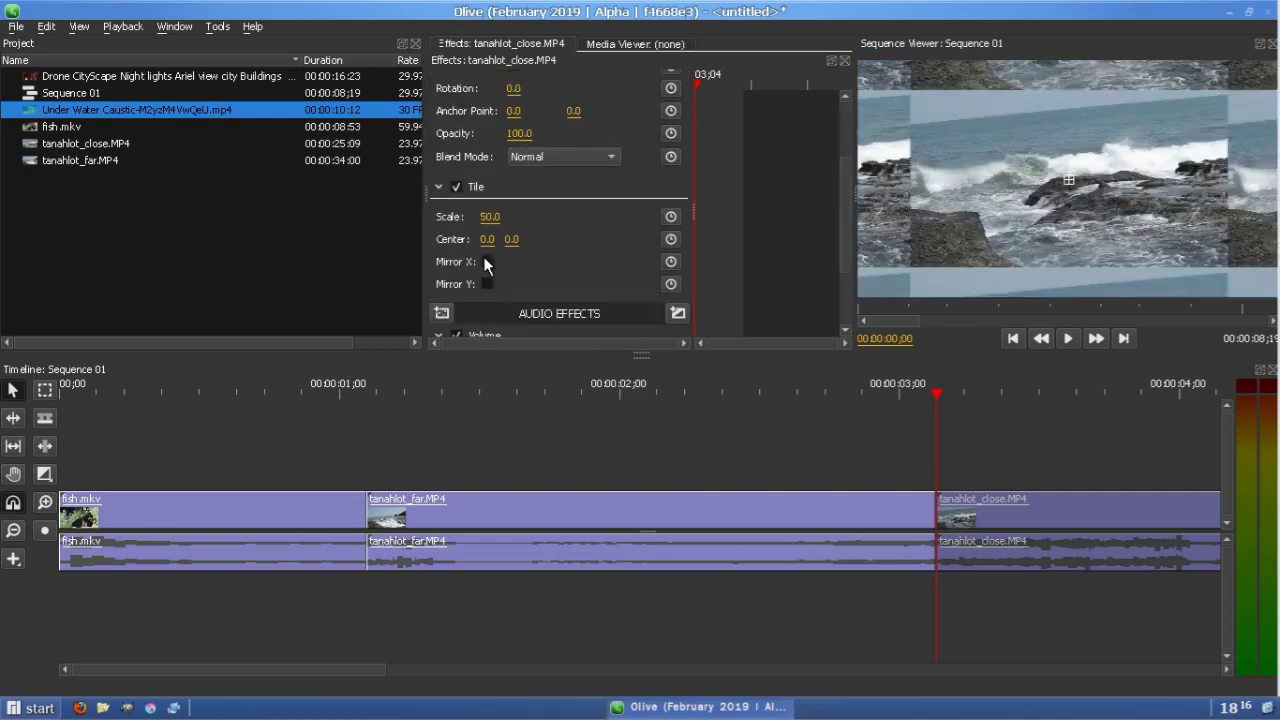
Enable Mirror X and Mirror Y on tanahlot_close.MP4 and keyframe its Tile scale at 38 on the first frame
left_click(487, 284)
left_click_drag(490, 214, 785, 229)
left_click(670, 216)
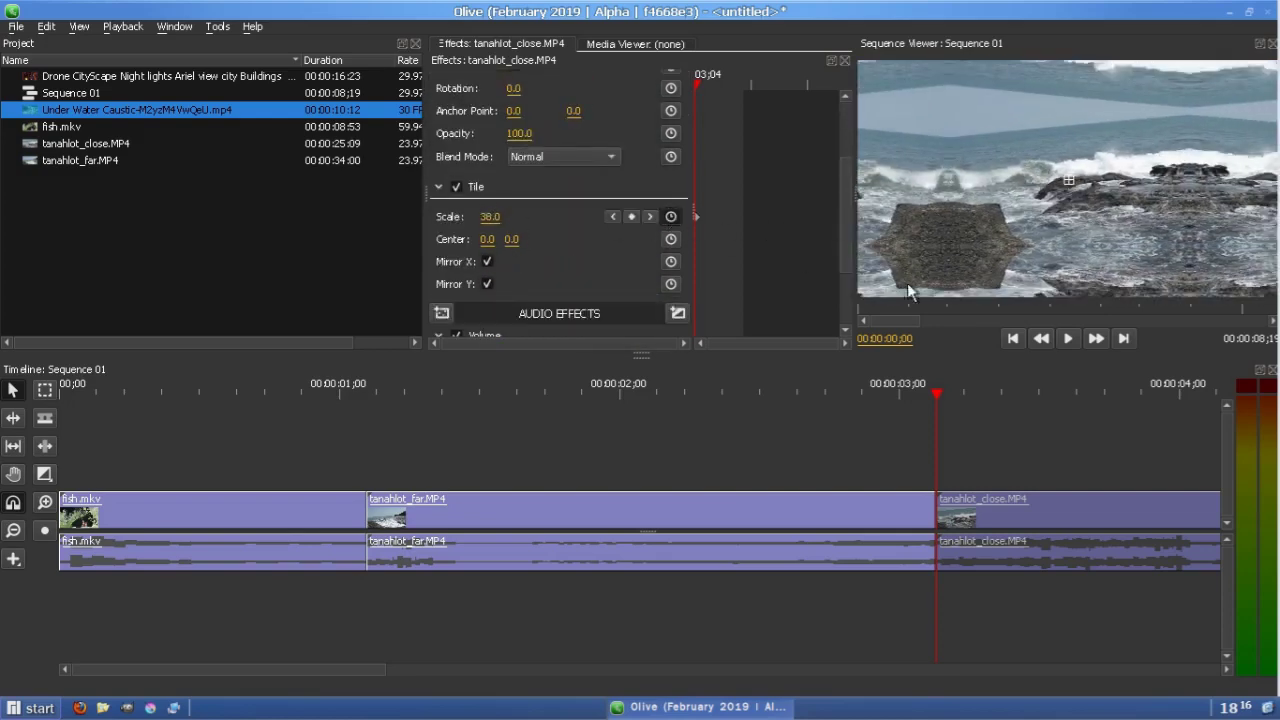
Set the Tile scale of tanahlot_close.MP4 to 100 at about 00:00:04;00
left_click(1069, 338)
left_click(1069, 338)
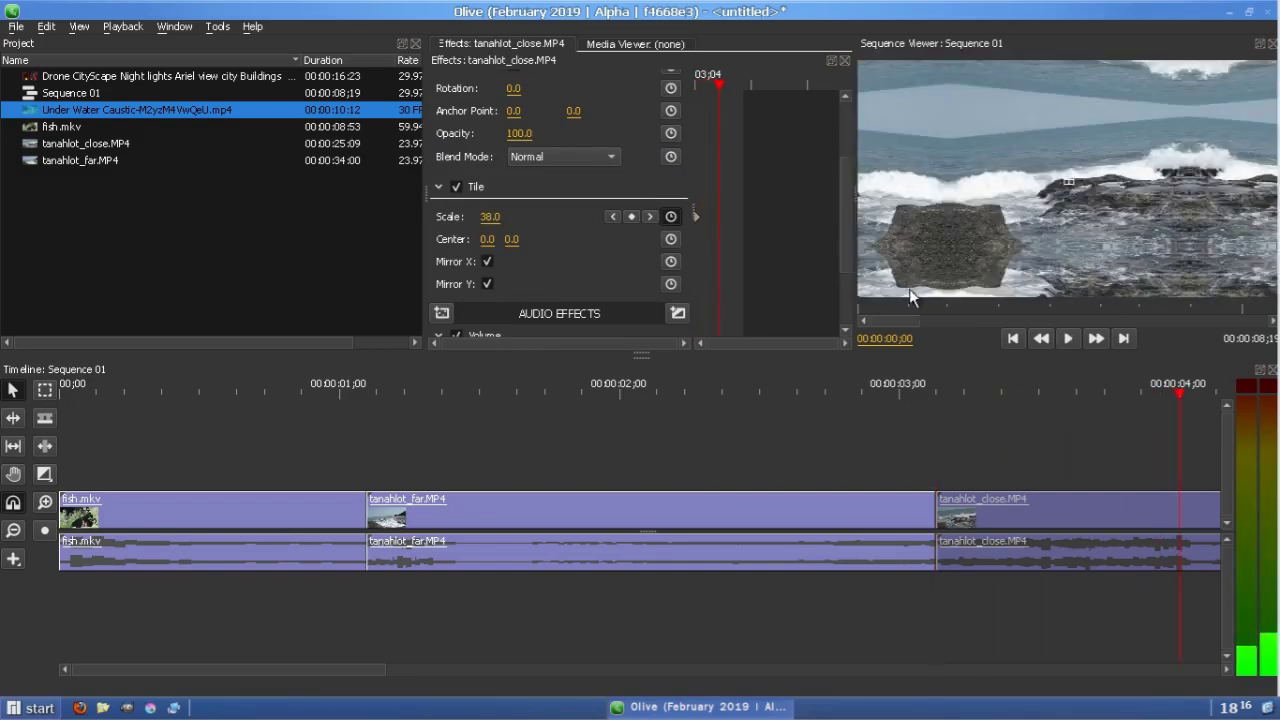
left_click(490, 218)
key("Return")
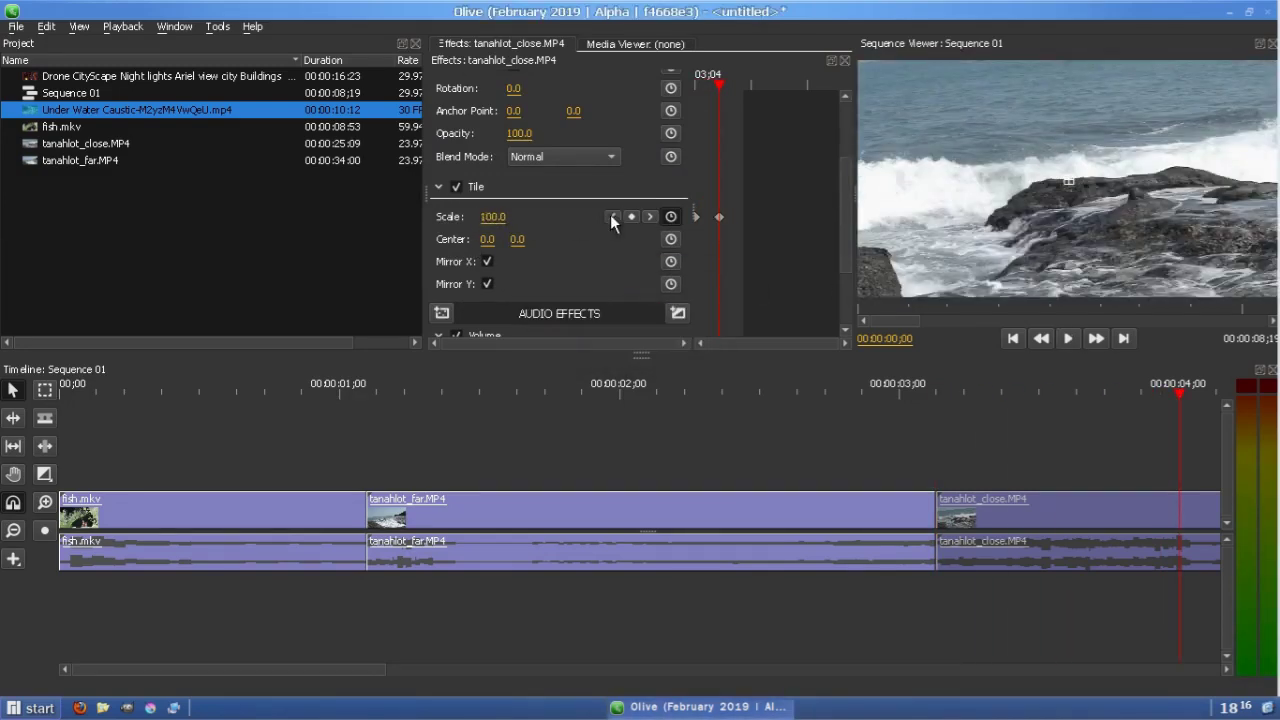
Switch the second Scale keyframe of tanahlot_close.MP4 to smooth interpolation and play the clip from its start
right_click(720, 216)
left_click(736, 237)
left_click(932, 387)
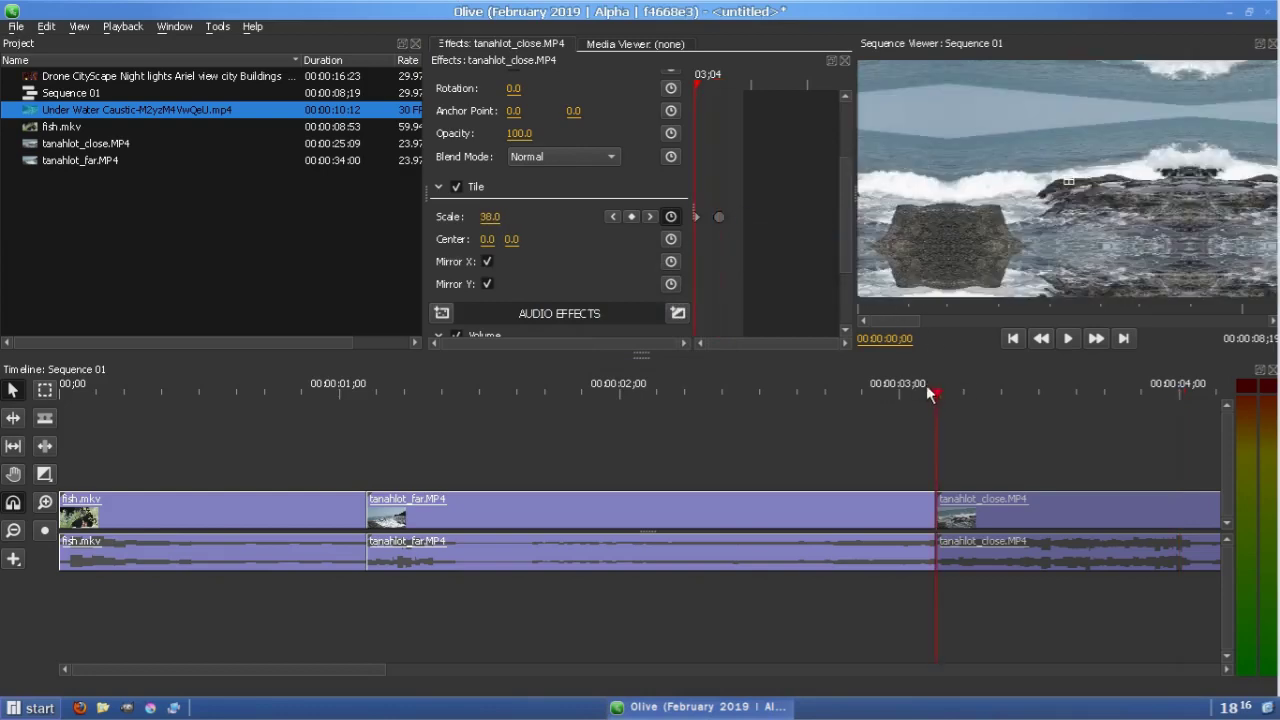
left_click(1066, 340)
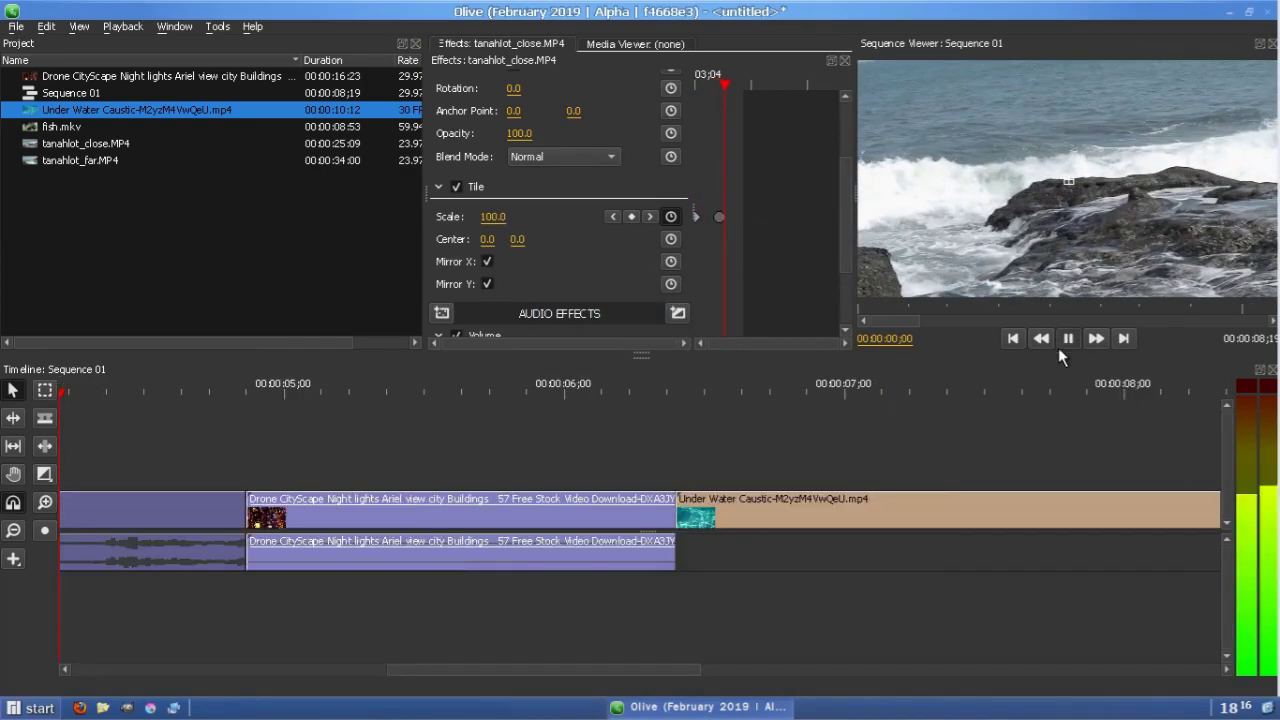
left_click(1065, 341)
Keyframe the Tile Center of tanahlot_close.MP4 from 0, 0 at about 00:00:04;08 to -25, 135 on the clip's last frame
left_click_drag(662, 665, 593, 664)
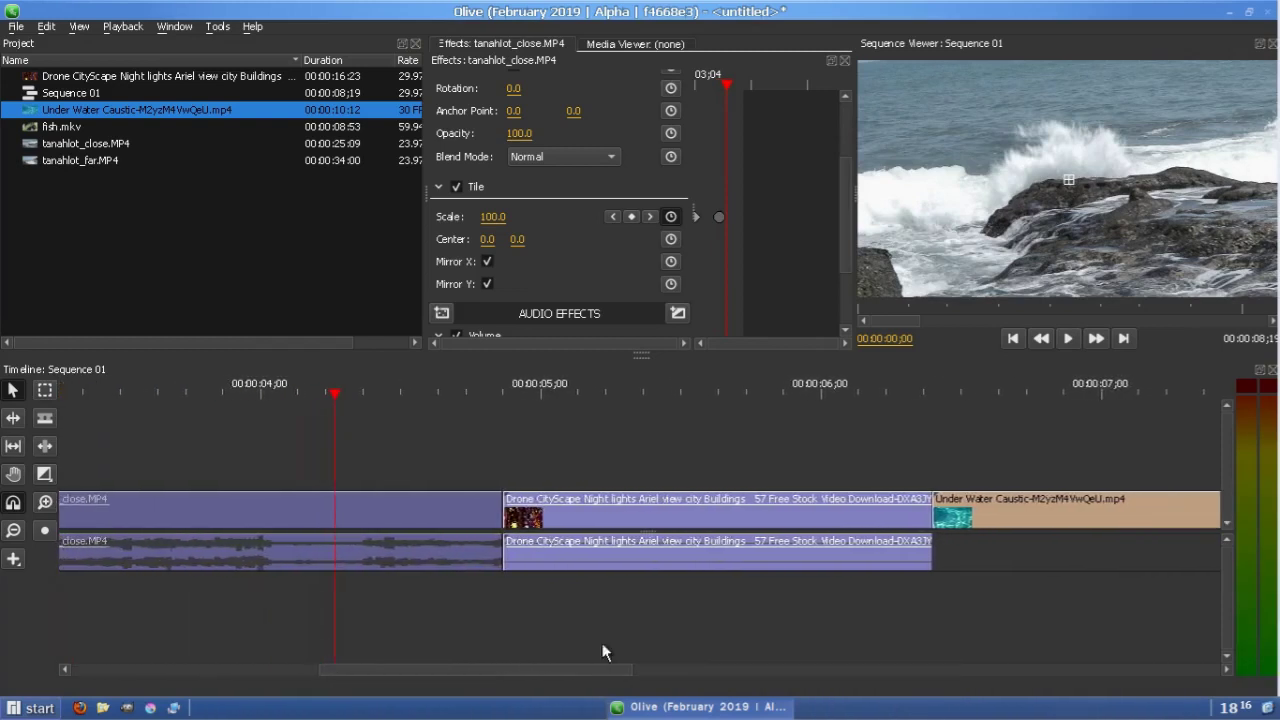
left_click(671, 239)
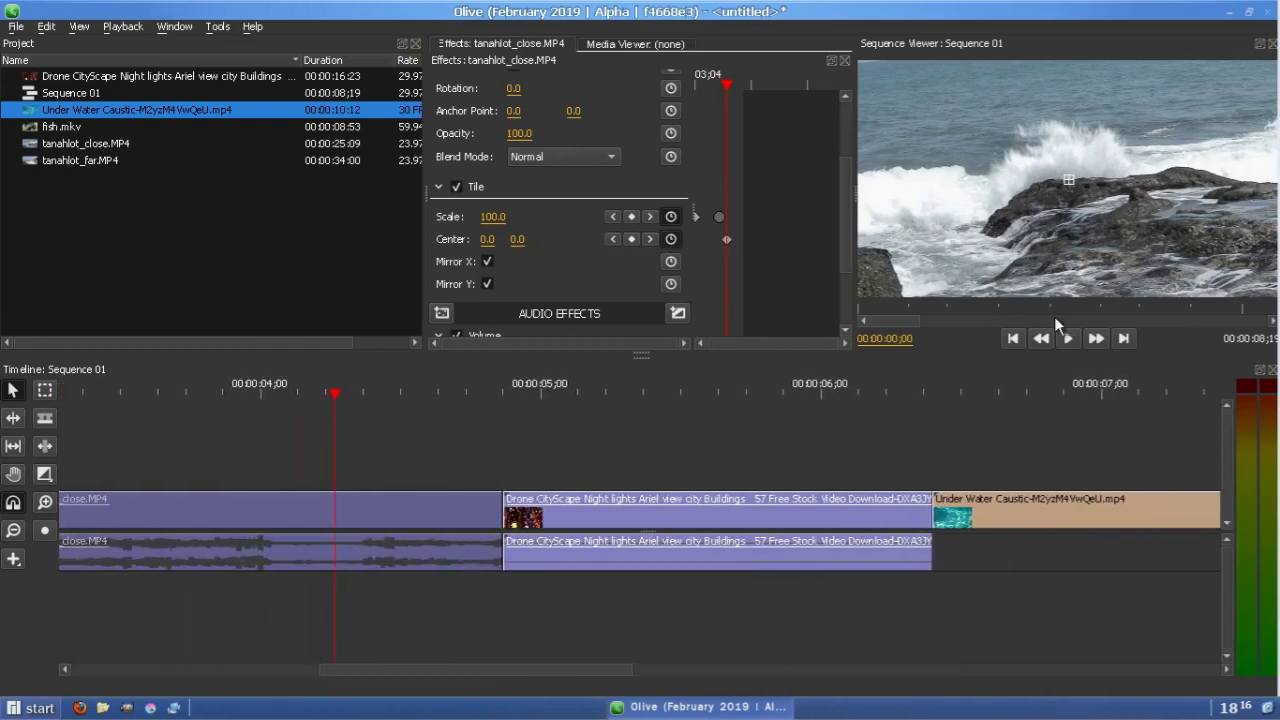
left_click_drag(729, 94, 745, 90)
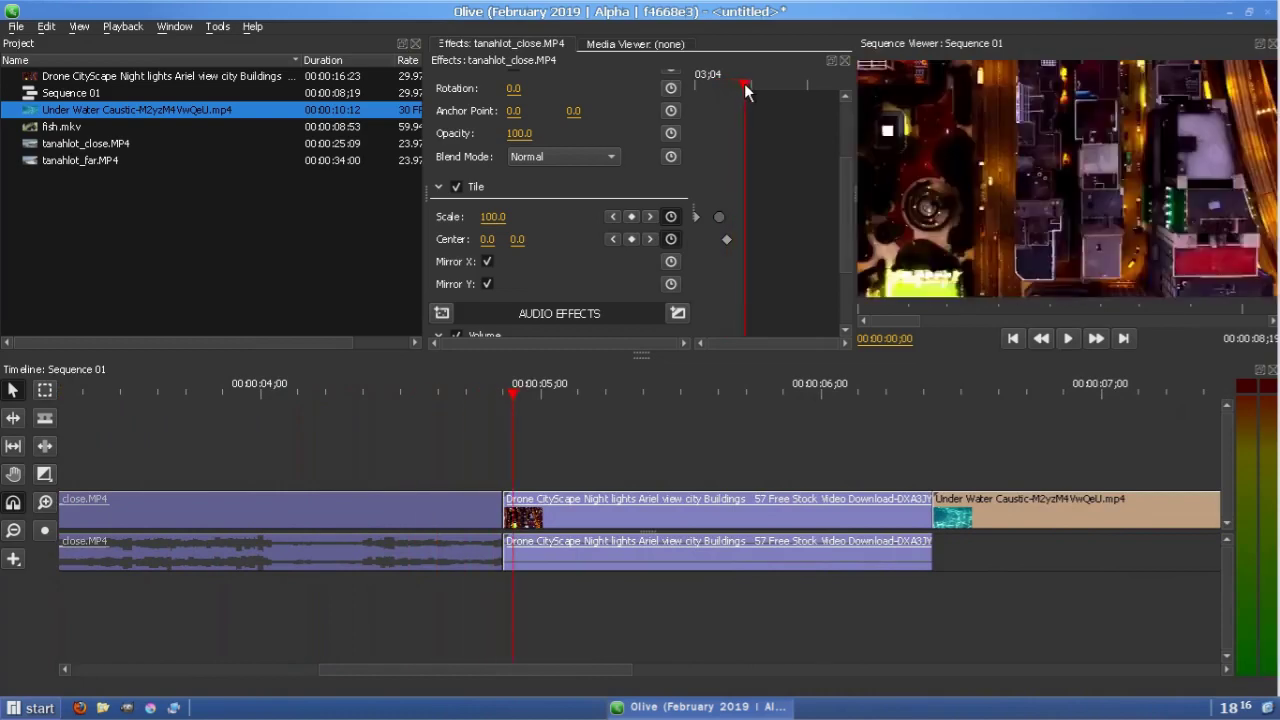
key("Left")
key("Left")
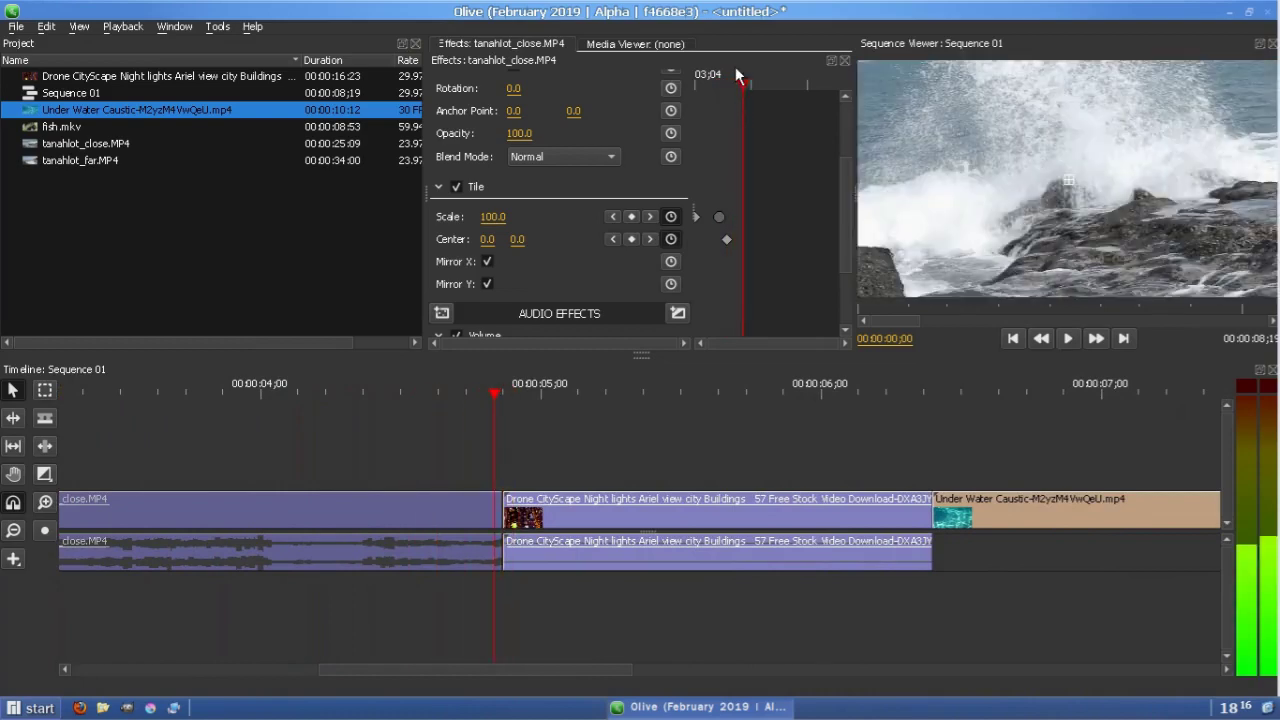
left_click_drag(519, 239, 486, 240)
Switch the first Tile Center keyframe of tanahlot_close.MP4 to Bezier interpolation and scrub through the slide
right_click(735, 241)
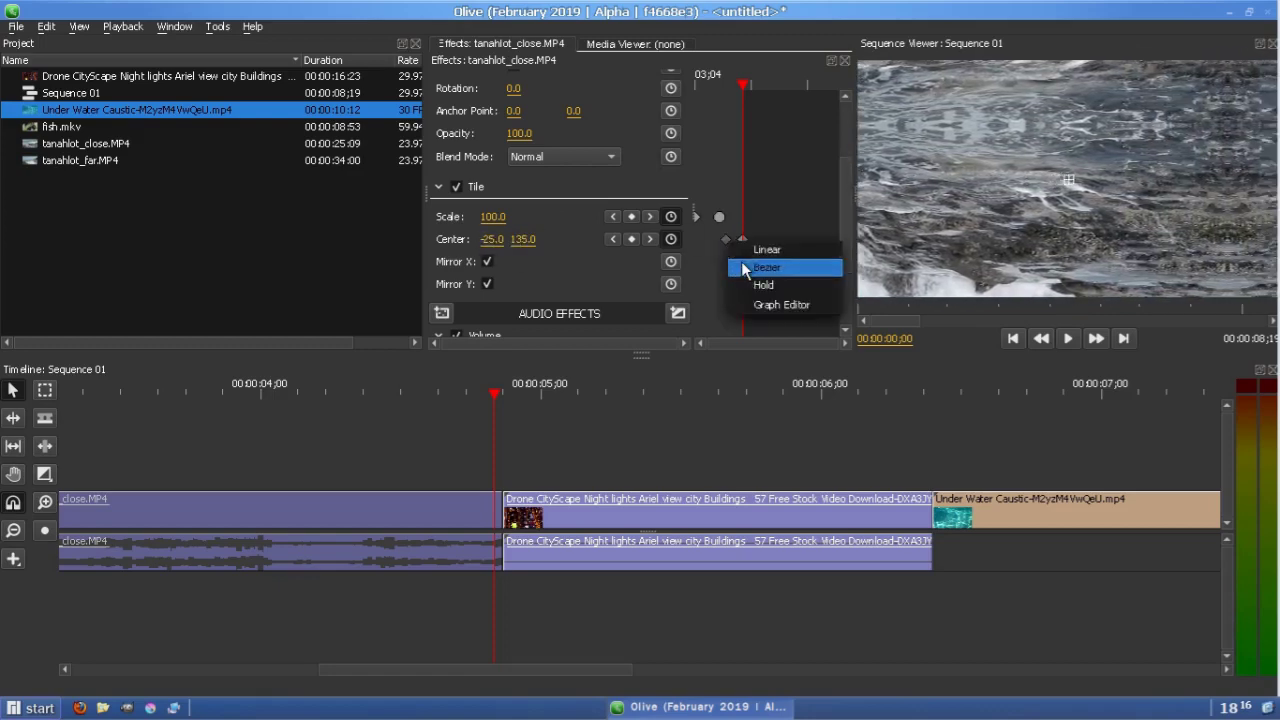
left_click(767, 267)
left_click_drag(720, 80, 745, 85)
Add the Tile distort effect to the Drone CityScape clip with the playhead at its first frame
left_click(665, 507)
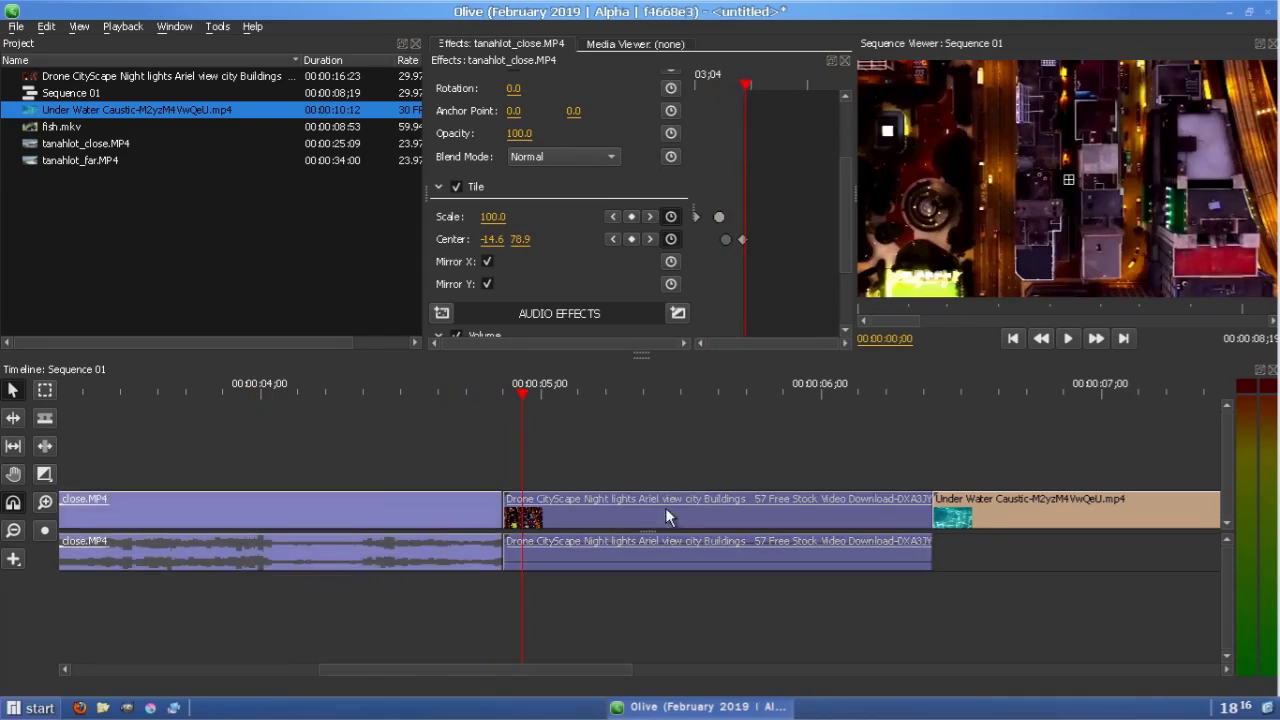
left_click(502, 384)
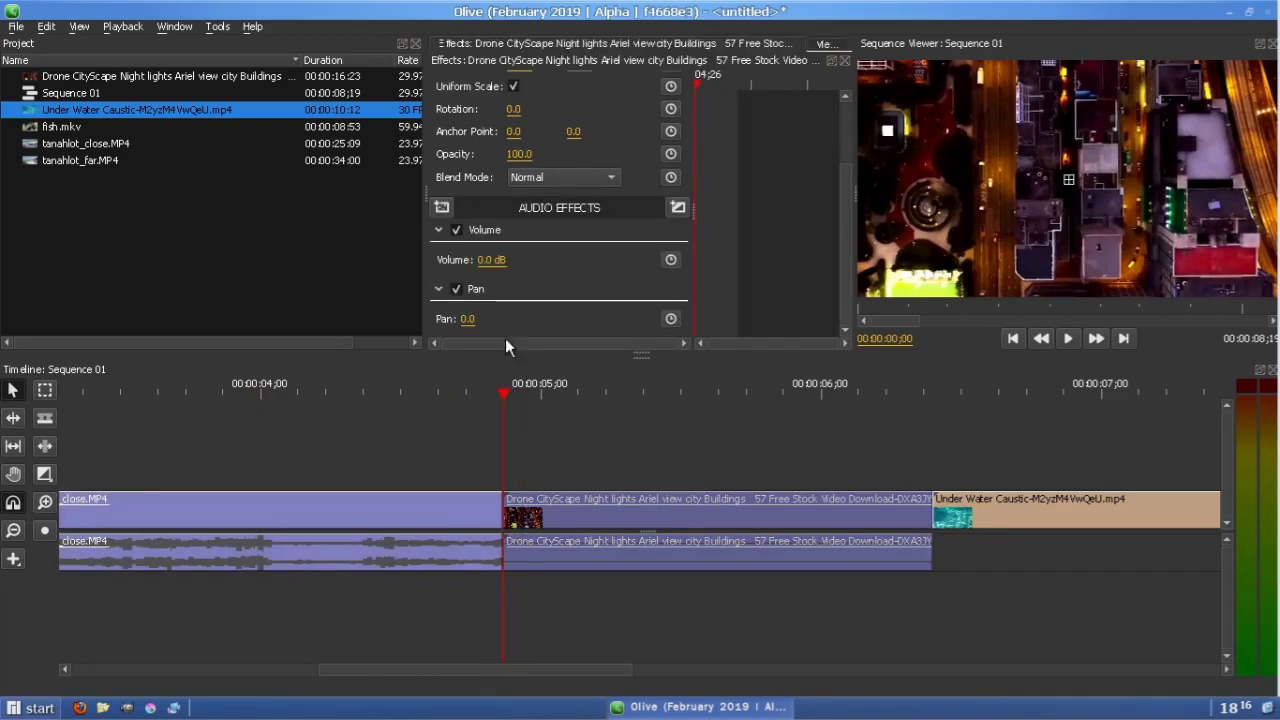
scroll(460, 140, "up", 3)
left_click(446, 80)
mouse_move(476, 121)
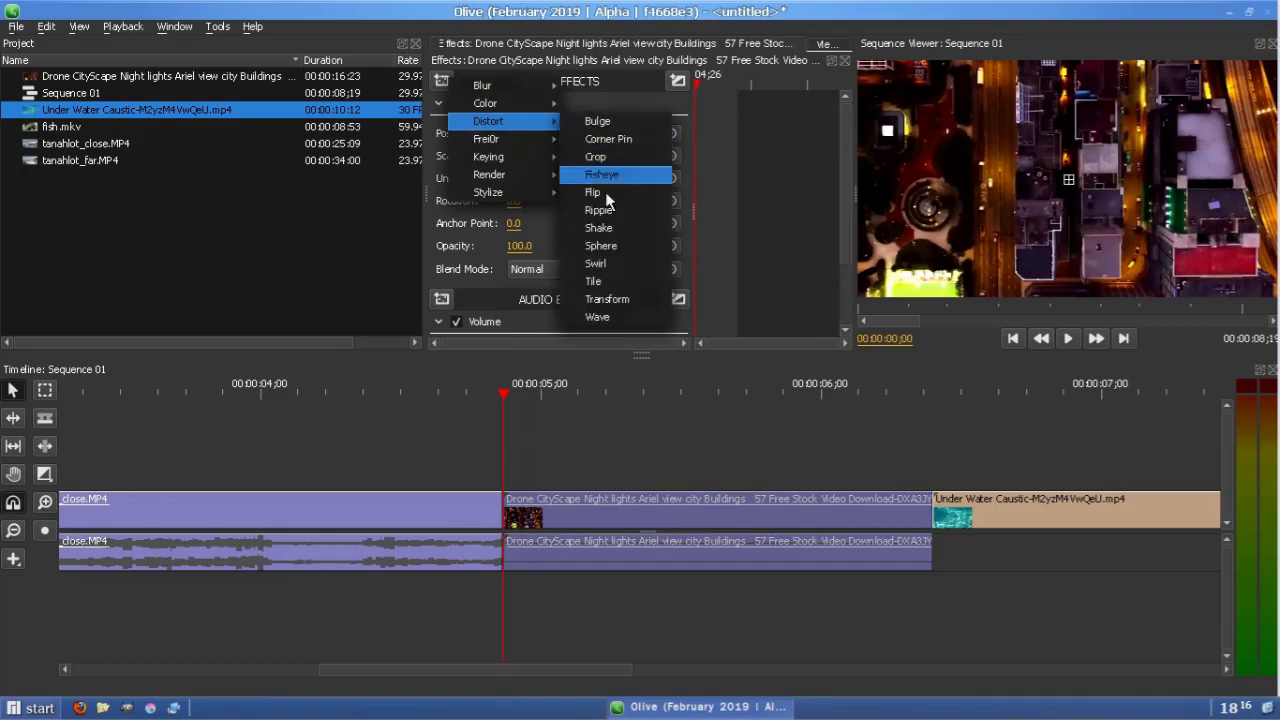
left_click(622, 281)
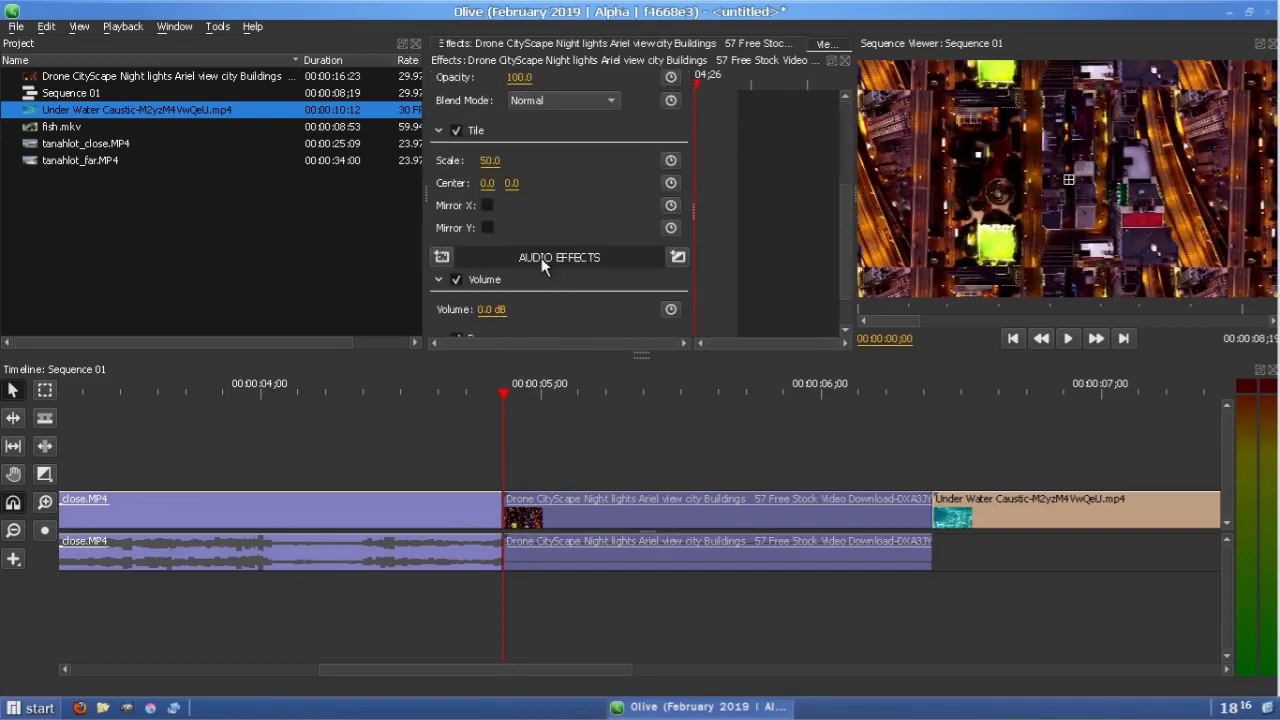
Enable Mirror X and Mirror Y on the Drone CityScape clip and set its Tile scale to 100
left_click(487, 205)
left_click(487, 228)
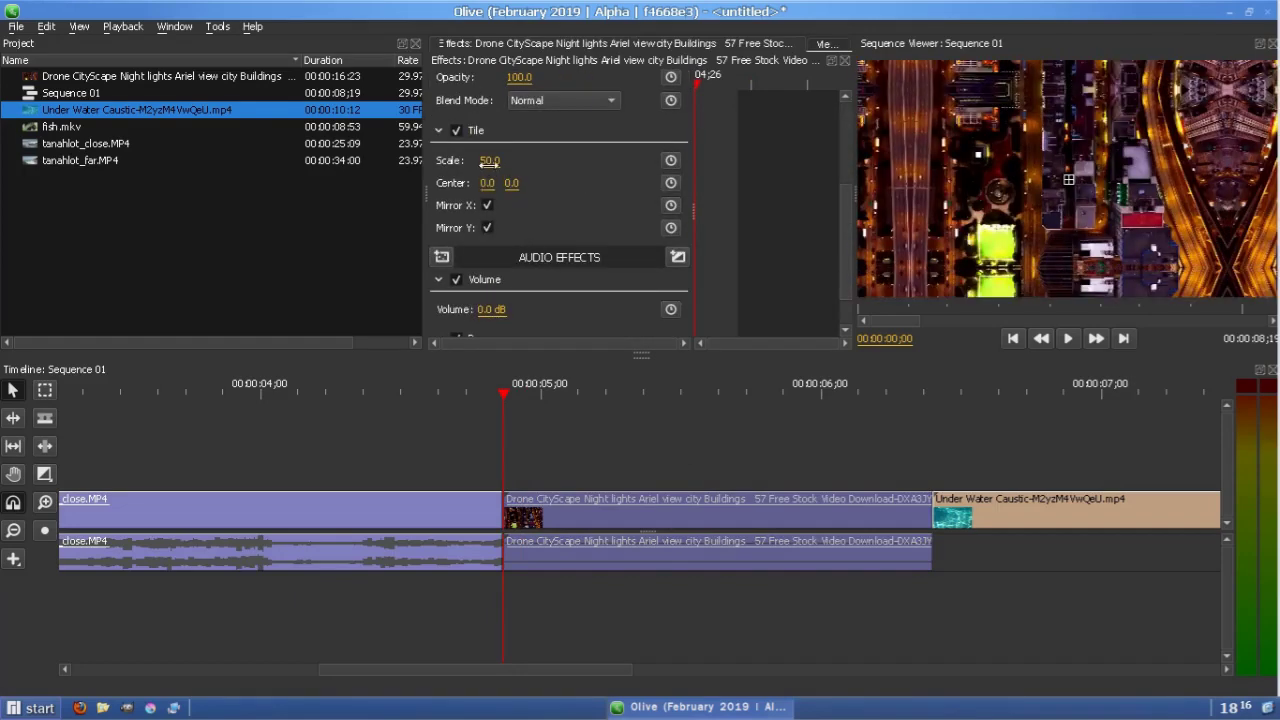
left_click(489, 160)
key("Return")
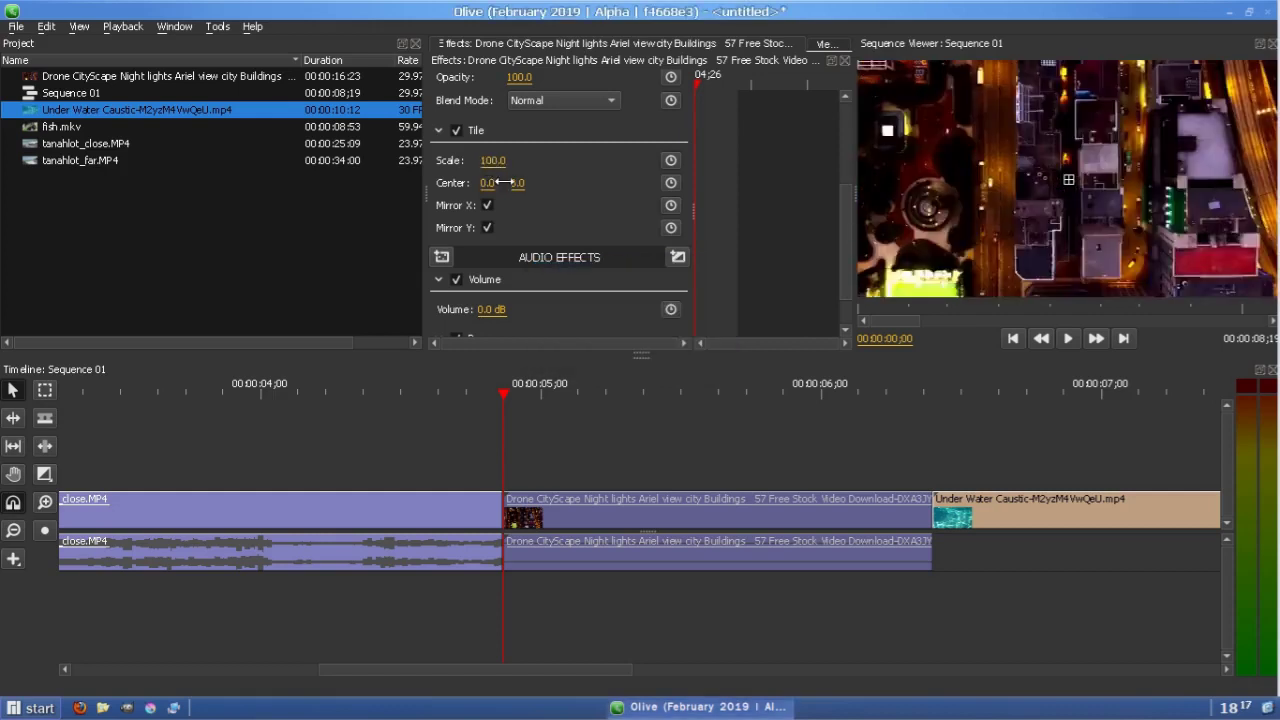
Set the Drone CityScape clip's Tile Center to 26, -87 and keyframe it on the first frame
mouse_move(487, 183)
left_mouse_down()
mouse_move(521, 184)
mouse_move(485, 183)
left_mouse_up()
left_click(492, 183)
left_click(675, 341)
left_click(671, 183)
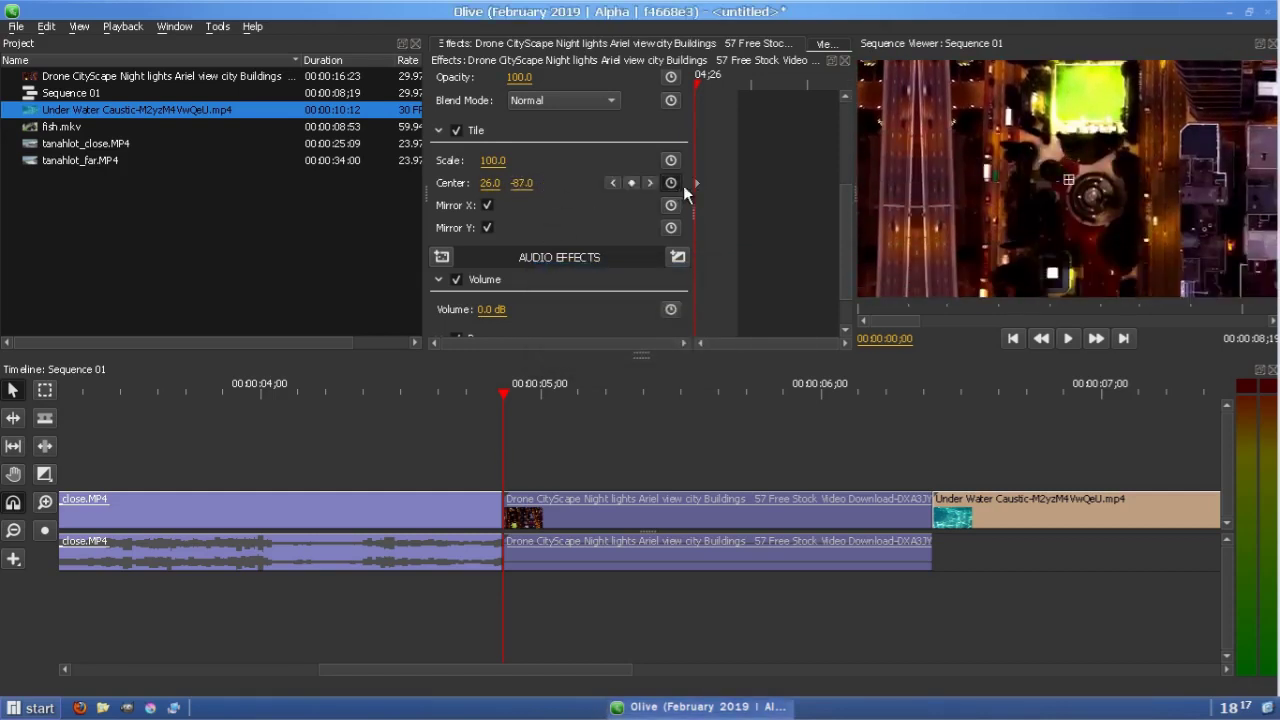
Set the Tile Center of the Drone CityScape clip to 0, 0 at about 00:00:05;20
left_click(1068, 340)
left_click(727, 394)
left_click(487, 183)
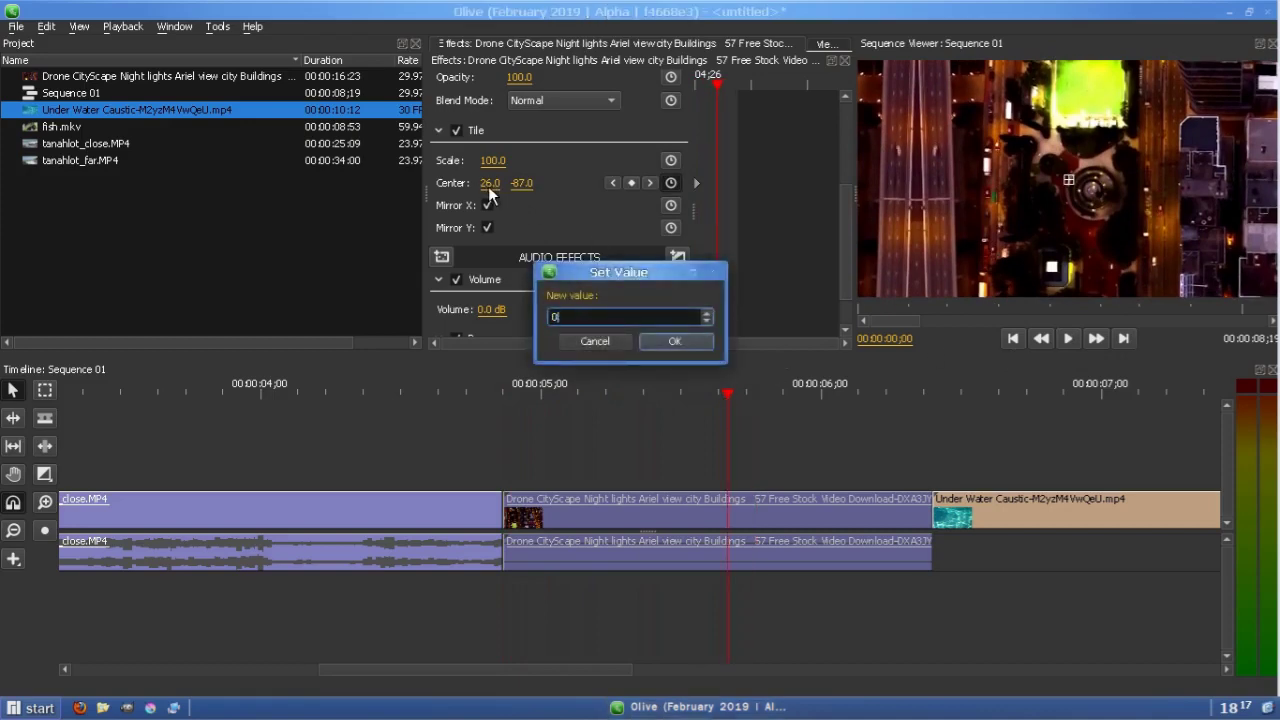
type("0")
key("Return")
left_click(517, 183)
type("0")
key("Return")
Switch the second Tile Center keyframe of the Drone CityScape clip to Bezier interpolation and play the clip from its start
right_click(714, 184)
left_click(742, 207)
left_click(503, 390)
left_click(1068, 338)
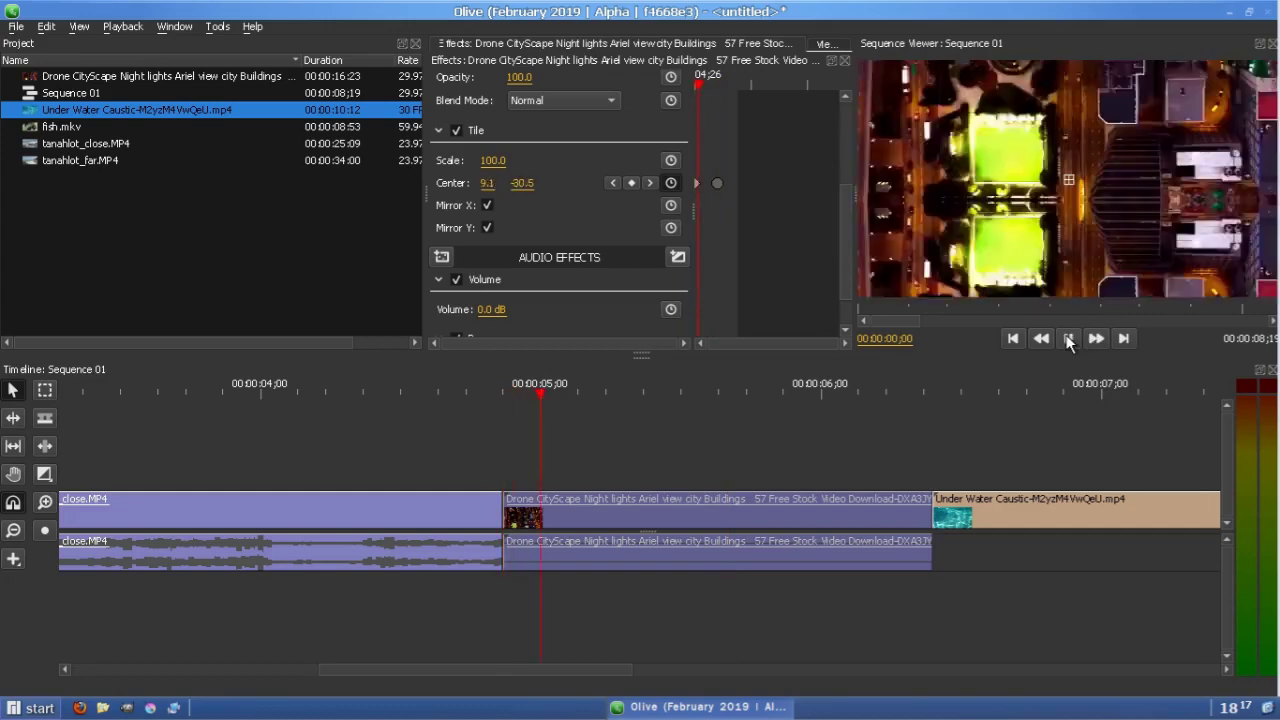
Dock the Timeline panel back below the other panels and give the upper panels more height
left_click_drag(351, 375, 353, 388)
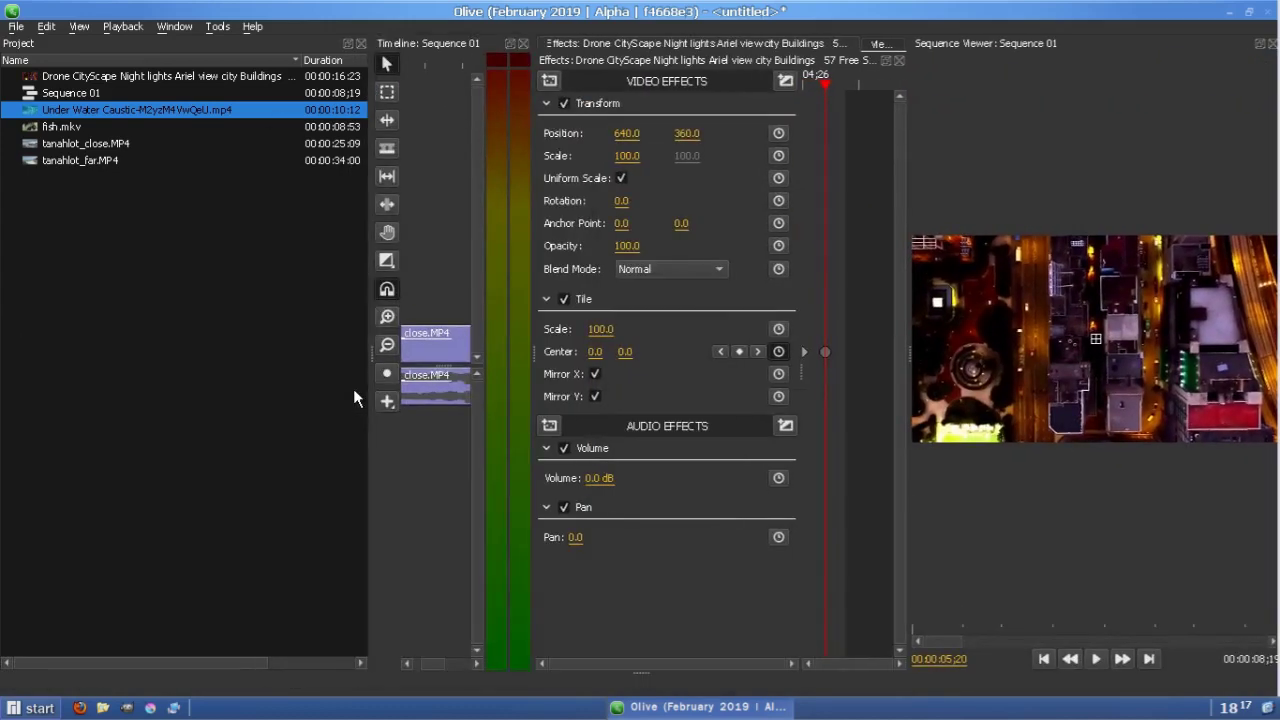
left_click_drag(437, 43, 600, 508)
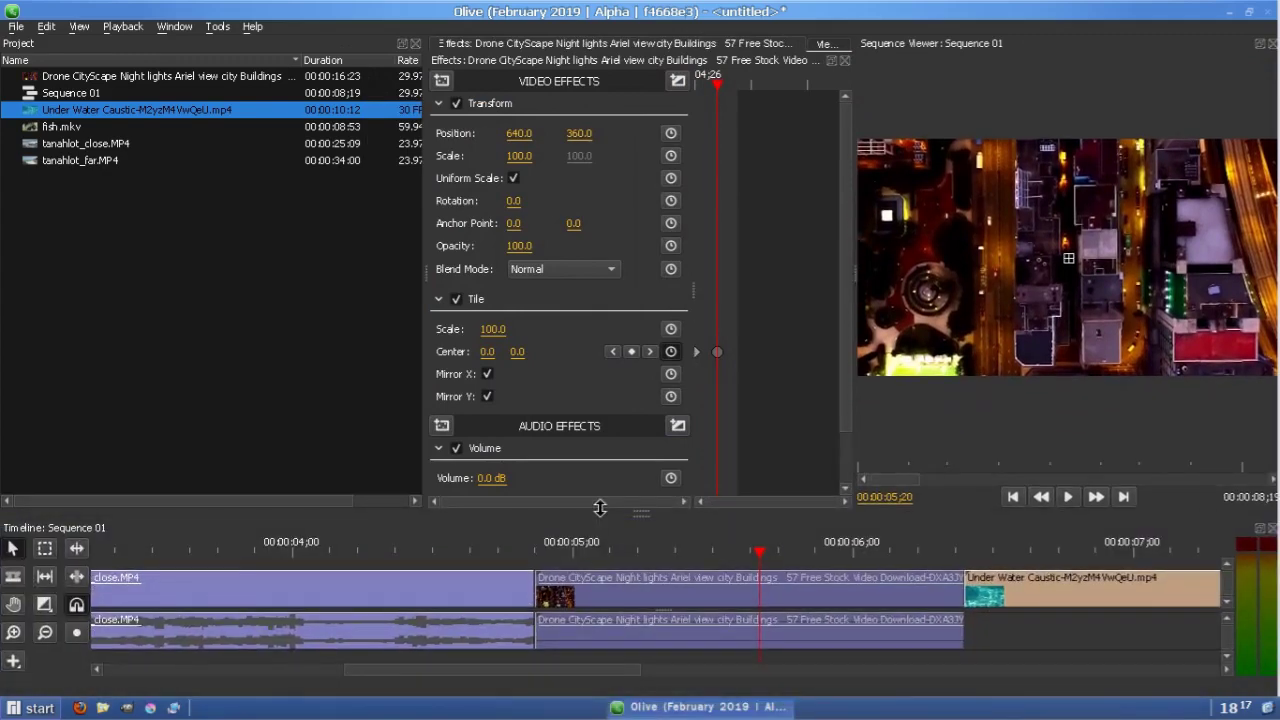
Play the transition from tanahlot_close.MP4 into the Drone CityScape clip, starting just before 00:00:04;00
left_click(474, 499)
left_click(1068, 442)
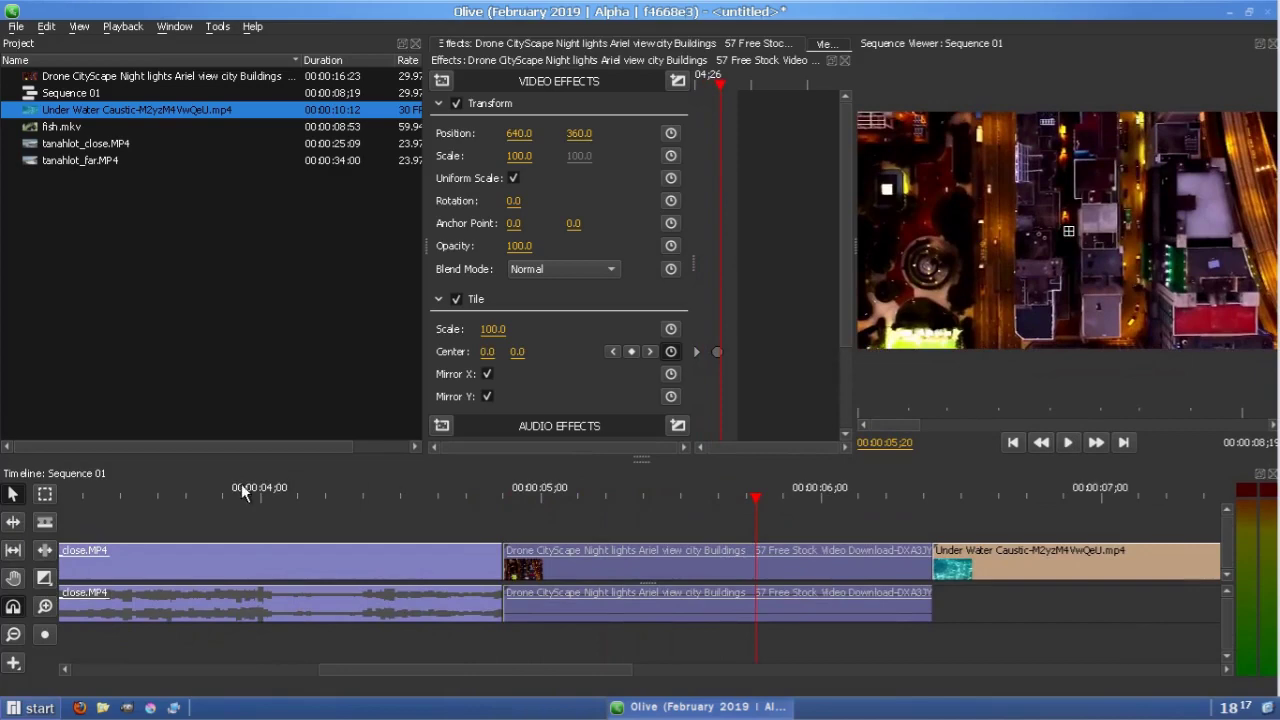
left_click(241, 487)
left_click(1068, 442)
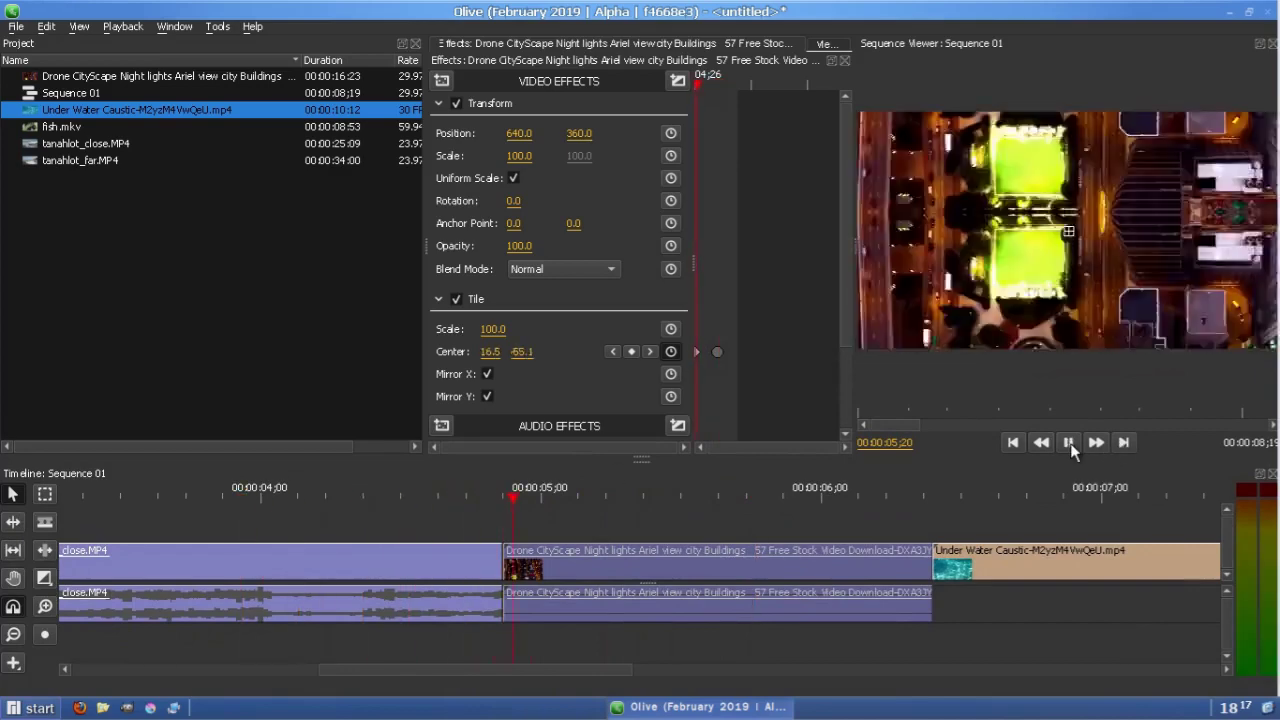
left_click(1070, 443)
left_click(788, 503)
left_click(782, 497)
left_click(810, 553)
left_click_drag(787, 496, 799, 495)
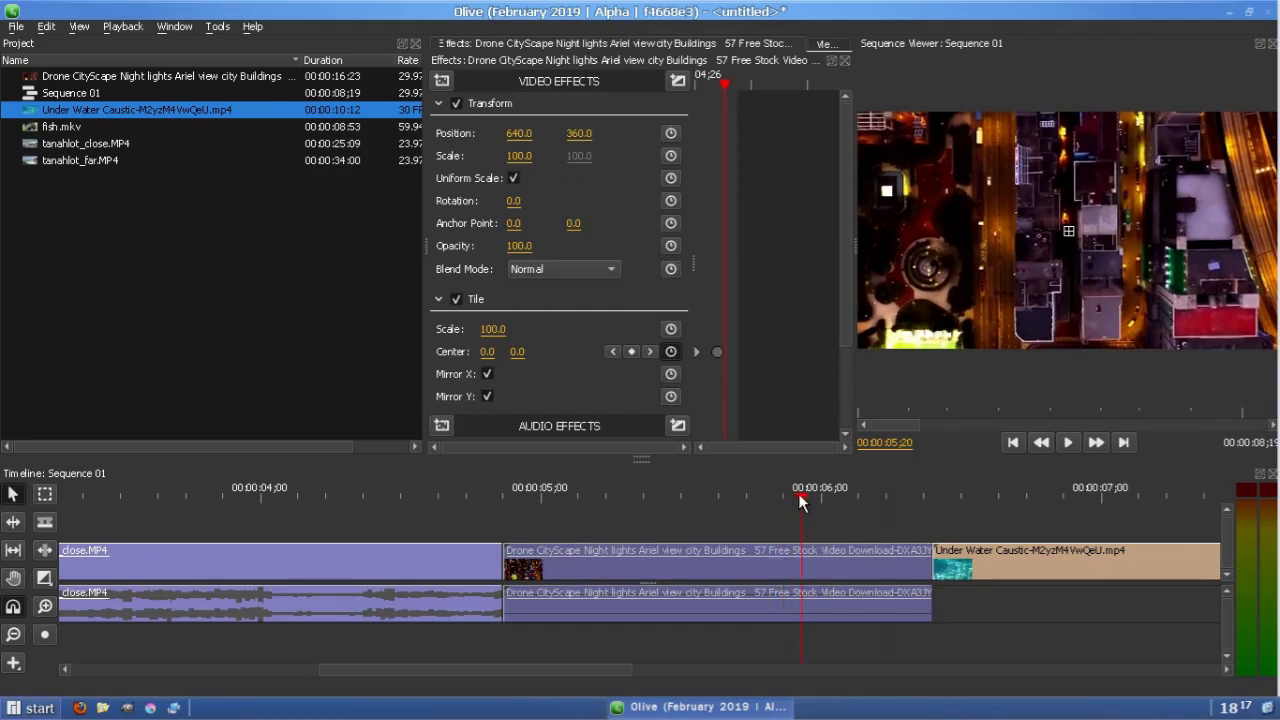
left_click(438, 84)
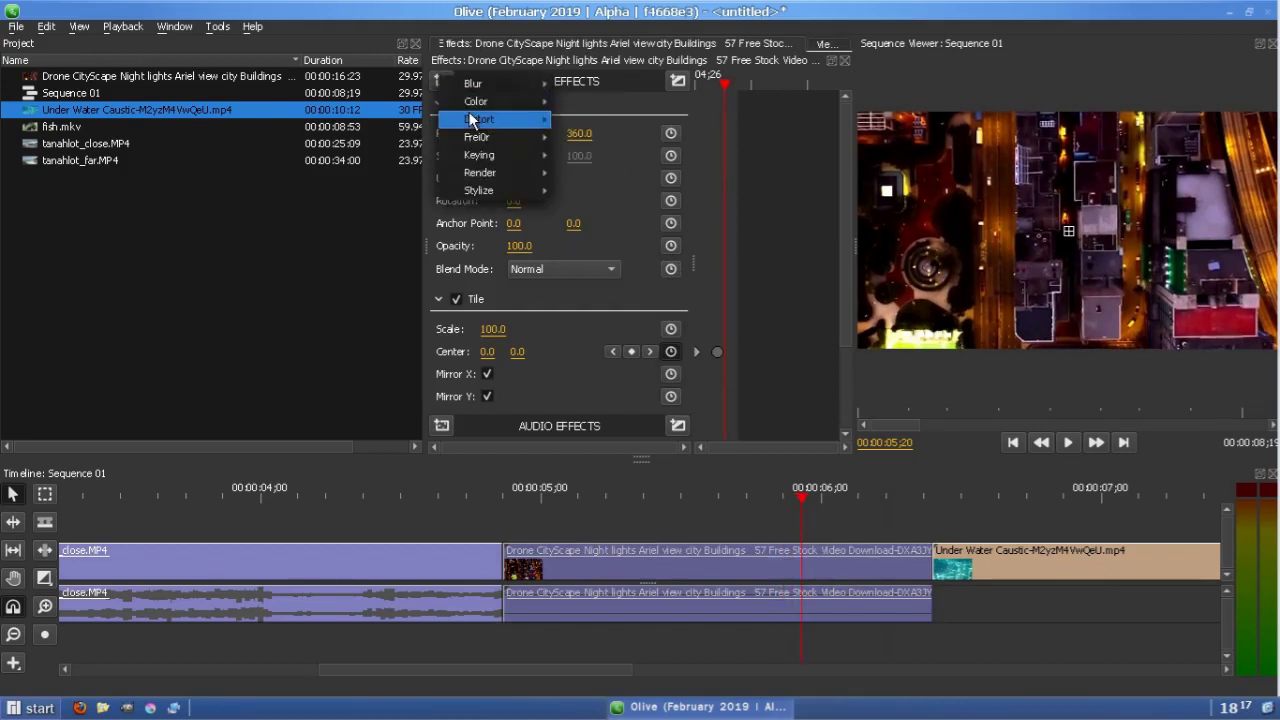
mouse_move(474, 120)
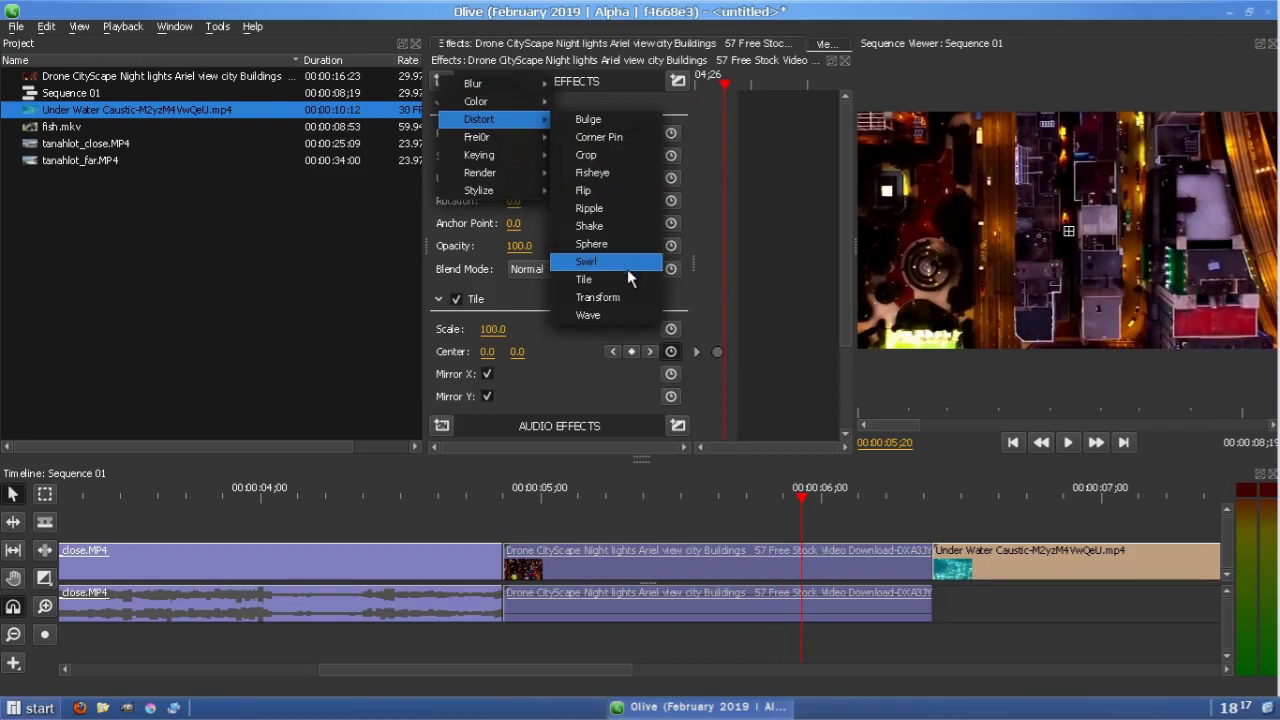
left_click(620, 174)
scroll(570, 295, "down", 2)
left_click_drag(475, 343, 473, 310)
left_click(473, 310)
key("Delete")
scroll(499, 214, "up", 2)
Add the Bulge distort effect to the Drone CityScape clip and set its Amount to 0
left_click(441, 80)
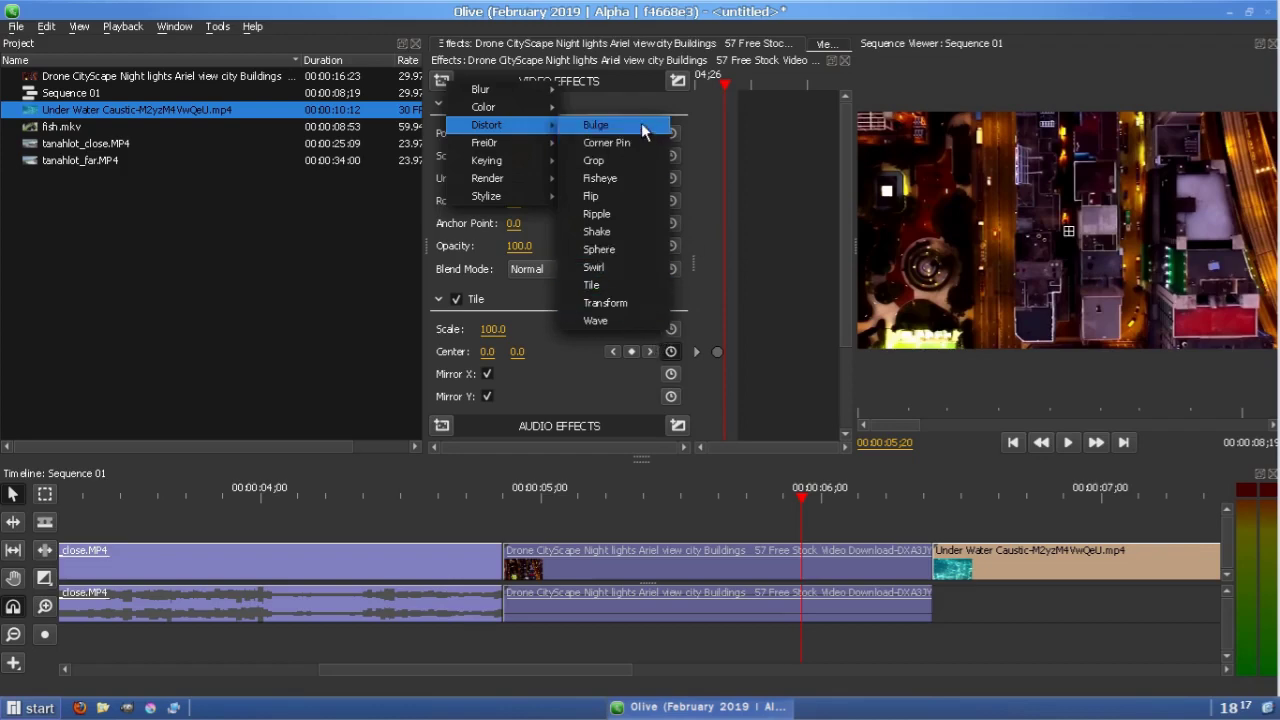
left_click(643, 131)
scroll(589, 275, "down", 3)
left_click_drag(490, 287, 430, 289)
left_click(501, 289)
type("0")
key("Return")
Move the Bulge effect above Tile and keyframe its Amount at 0 at about 00:00:05;13
right_click(496, 257)
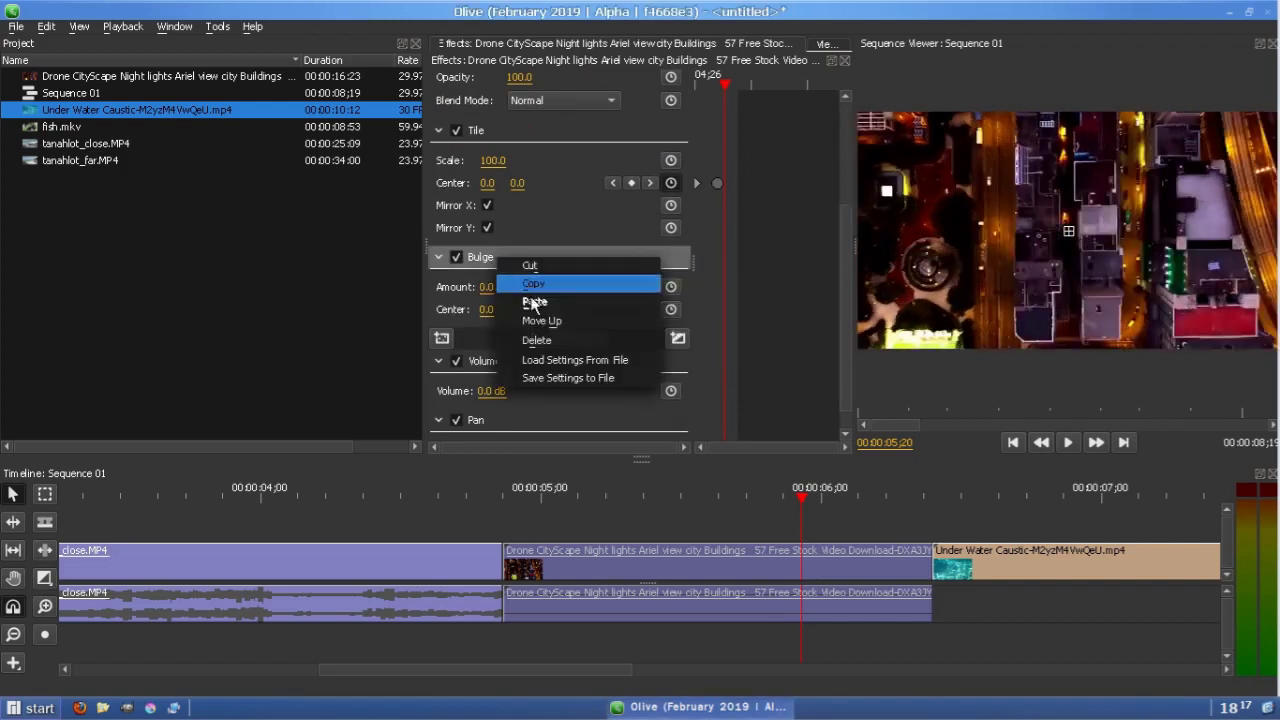
left_click(545, 323)
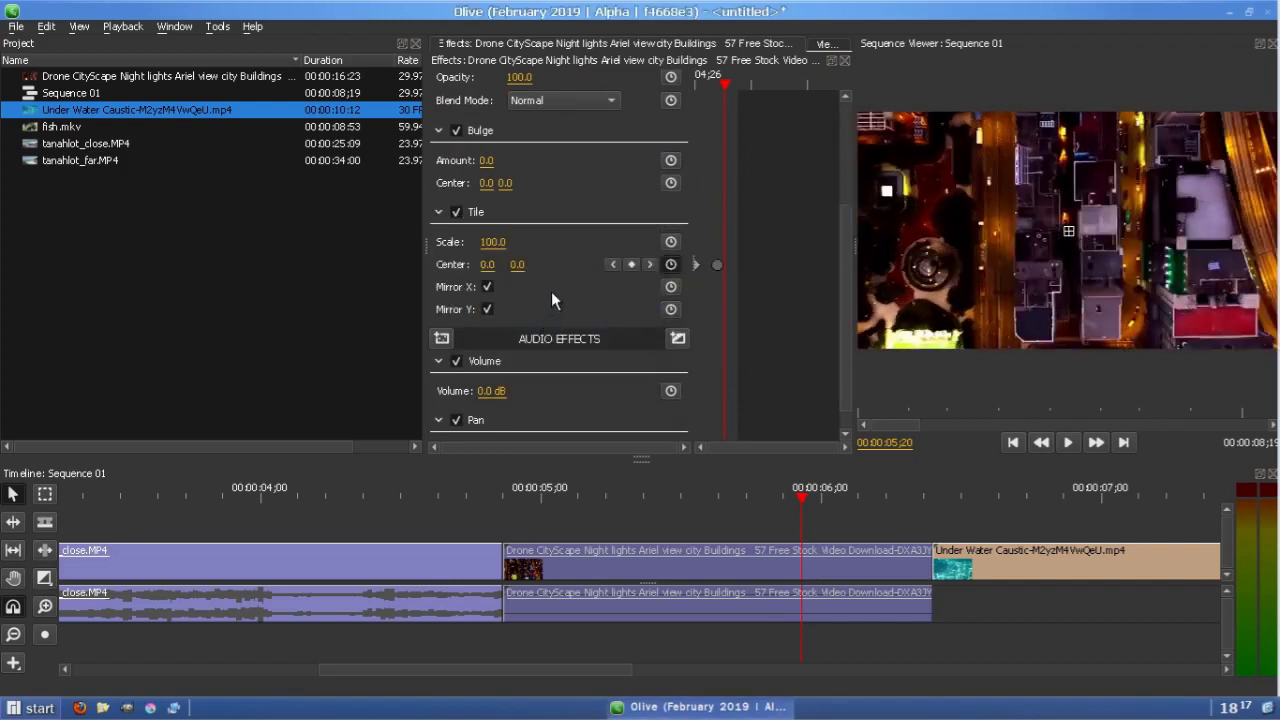
left_click_drag(718, 85, 711, 85)
left_click(670, 160)
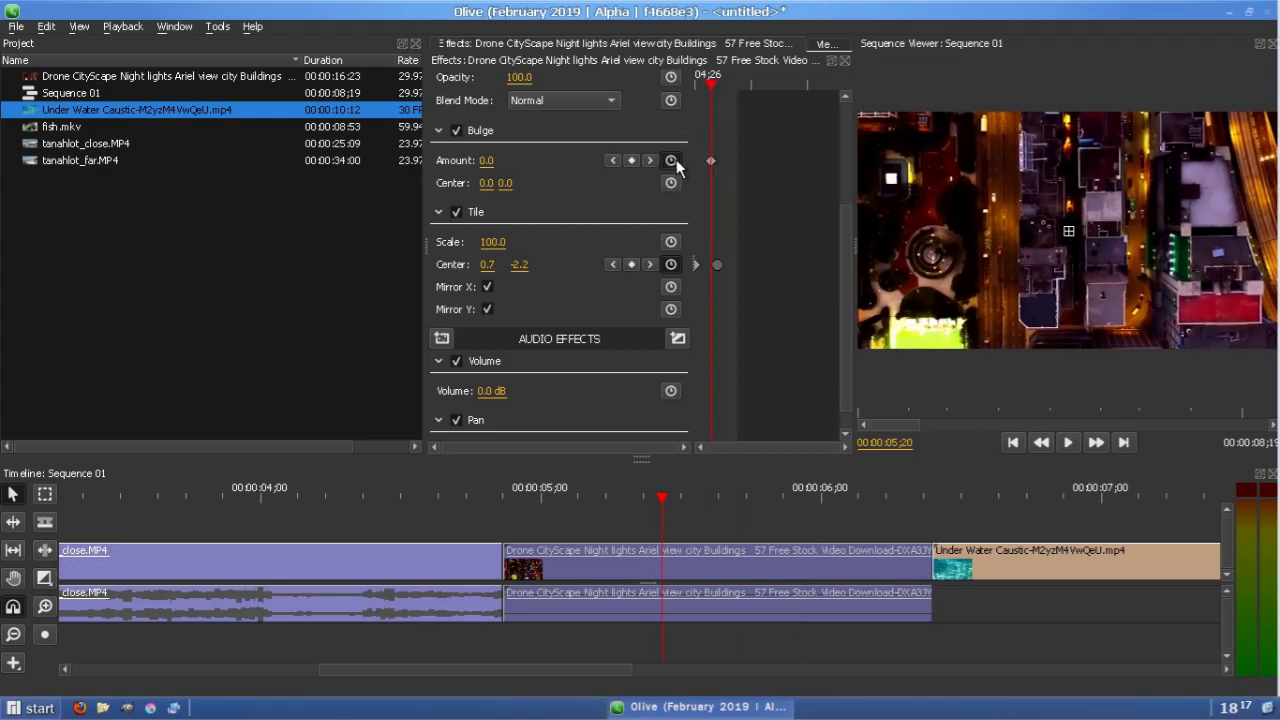
Set the Bulge Amount to -85 on the Drone CityScape clip's last frame and switch the first Amount keyframe to Bezier
left_click(924, 497)
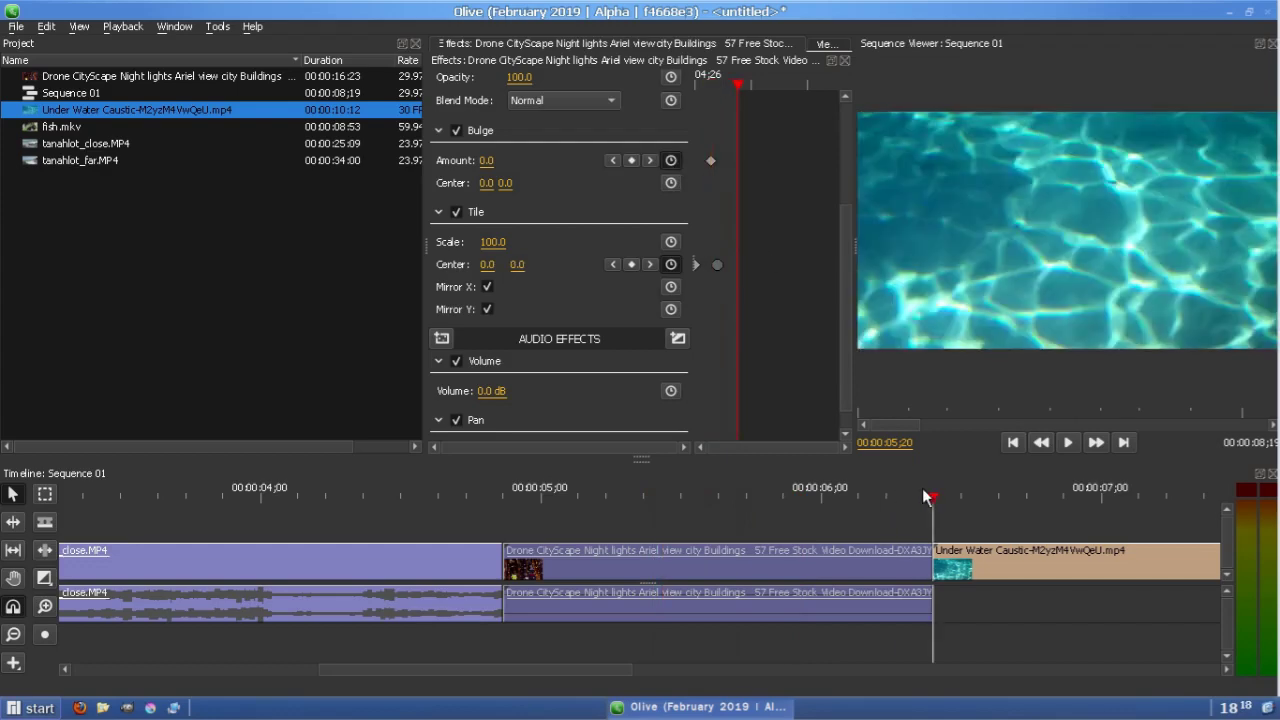
left_click(921, 497)
left_click_drag(490, 161, 405, 161)
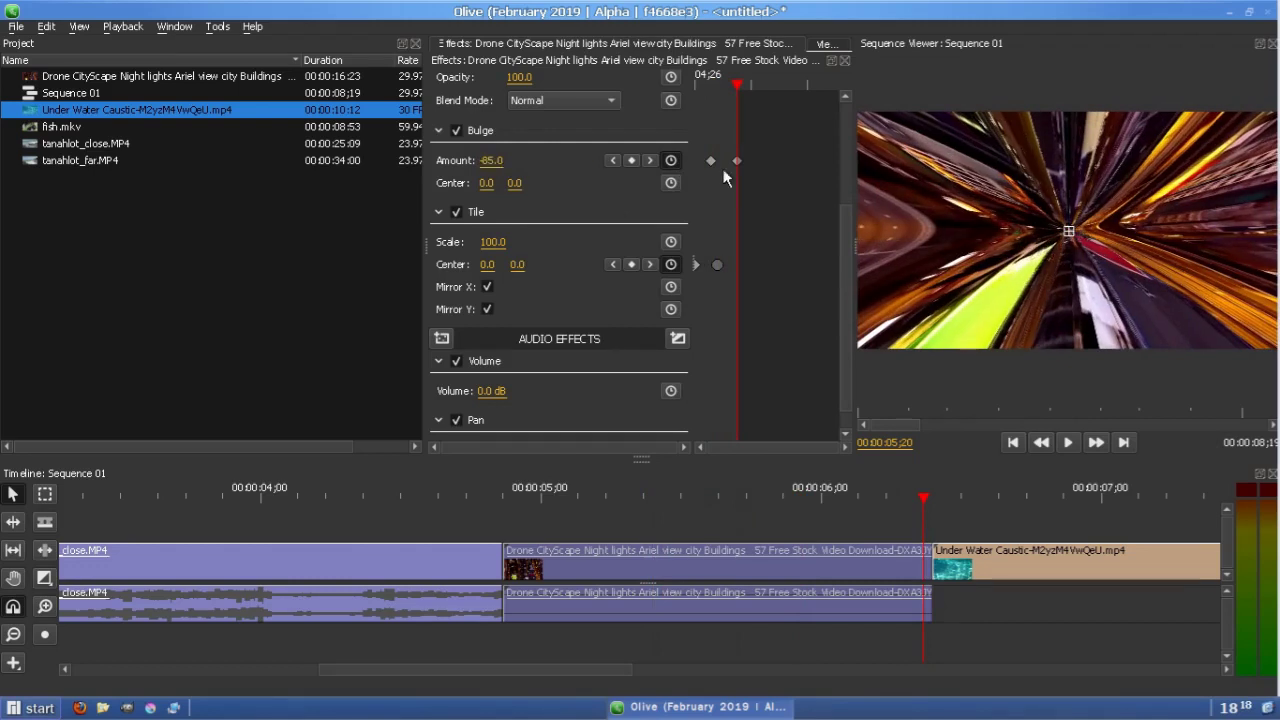
left_click(718, 168)
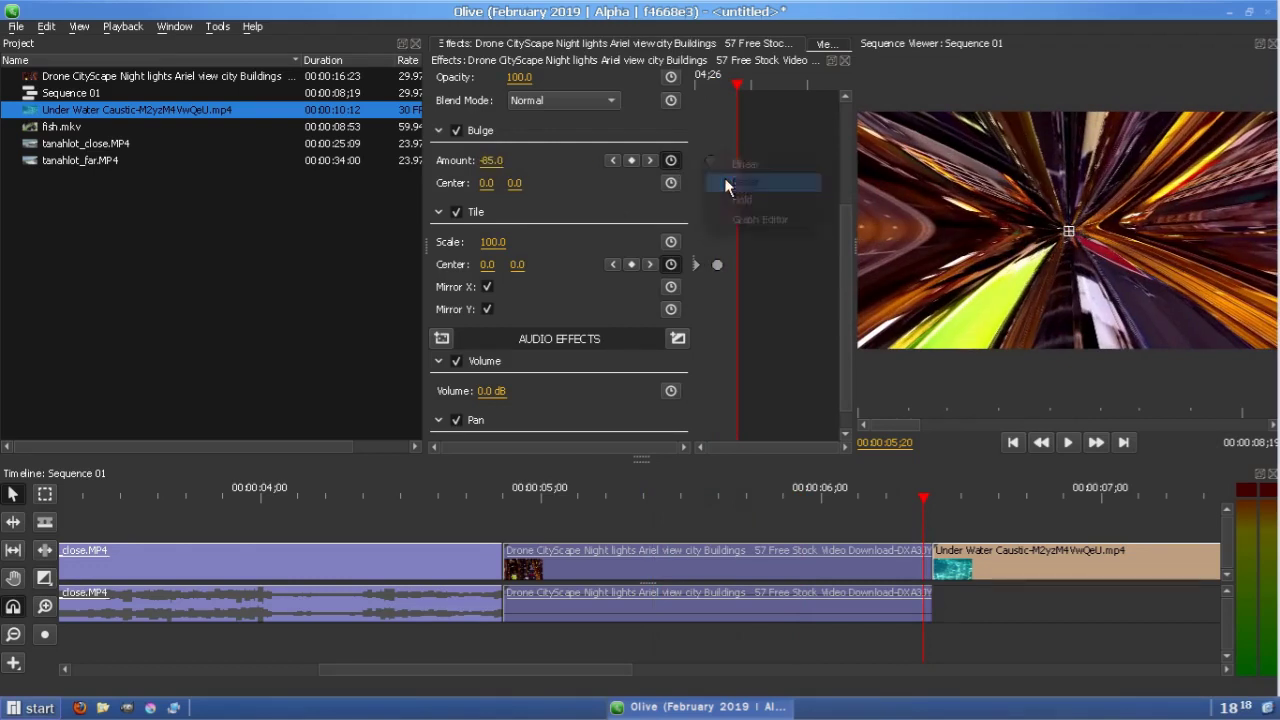
scroll(726, 135, "up", 1)
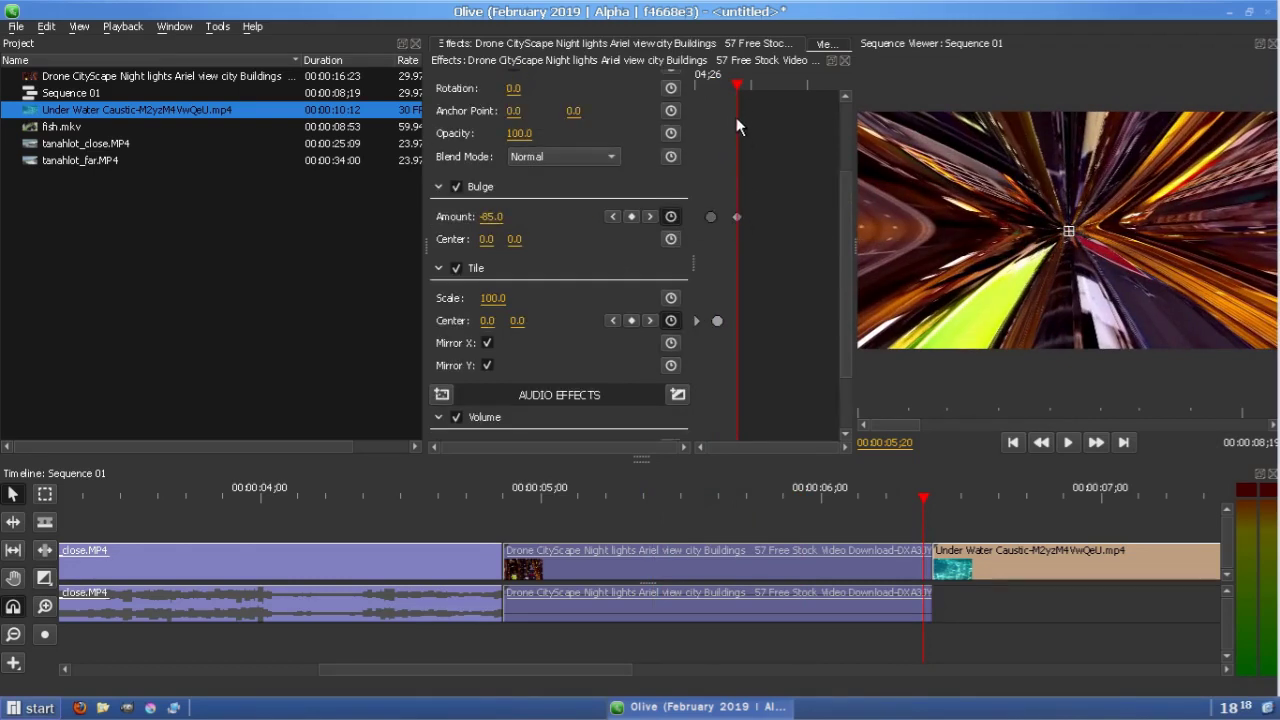
Keyframe the Tile scale at 100 on the first Bulge keyframe's frame and increase it at the last Bulge keyframe
left_click(613, 216)
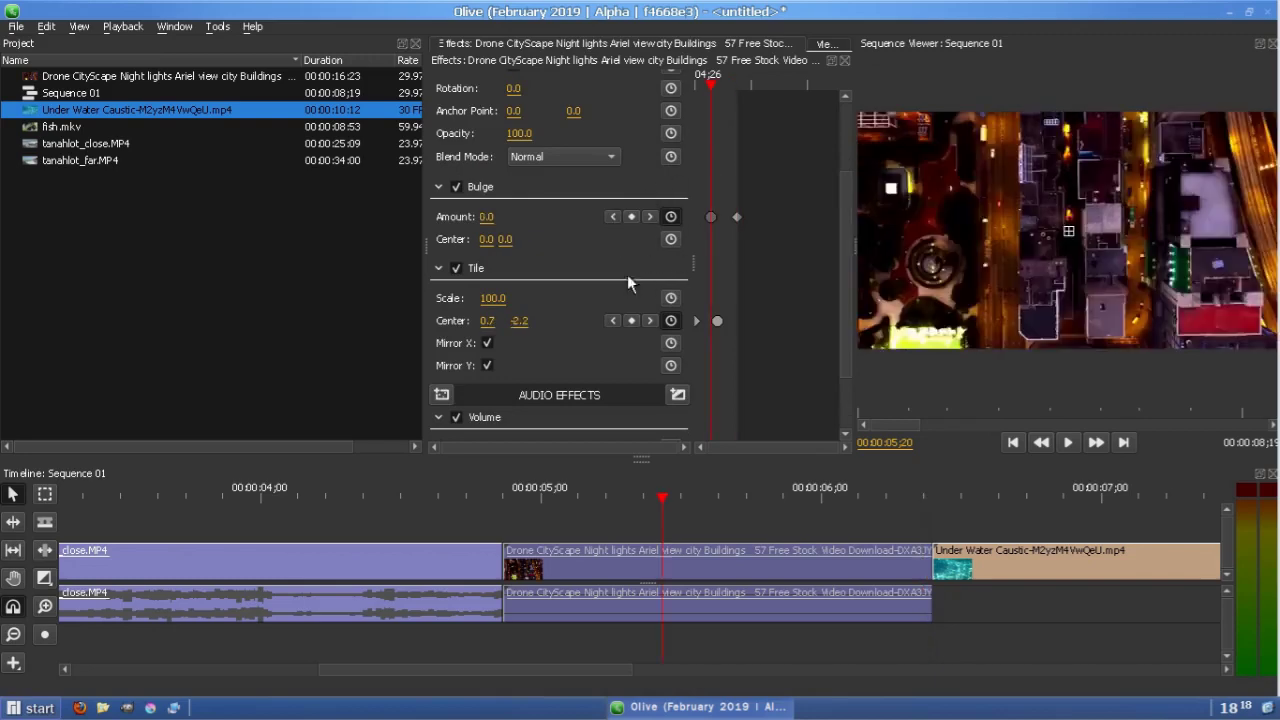
left_click(671, 298)
left_click(649, 216)
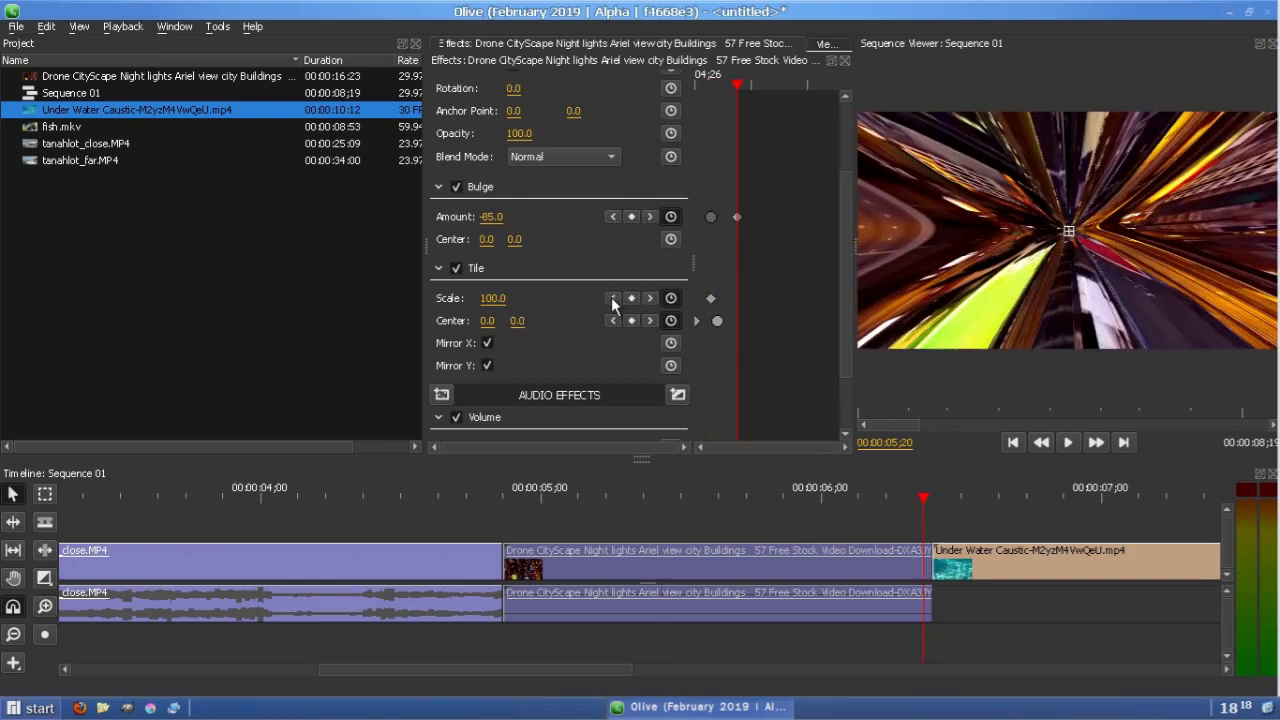
left_click_drag(490, 298, 546, 298)
Switch the first Tile Scale keyframe to Bezier interpolation and preview the end of the Drone CityScape clip
right_click(712, 297)
left_click(728, 320)
left_click(750, 320)
left_click(1068, 442)
left_click(1069, 442)
left_click_drag(918, 491, 870, 483)
left_click(933, 482)
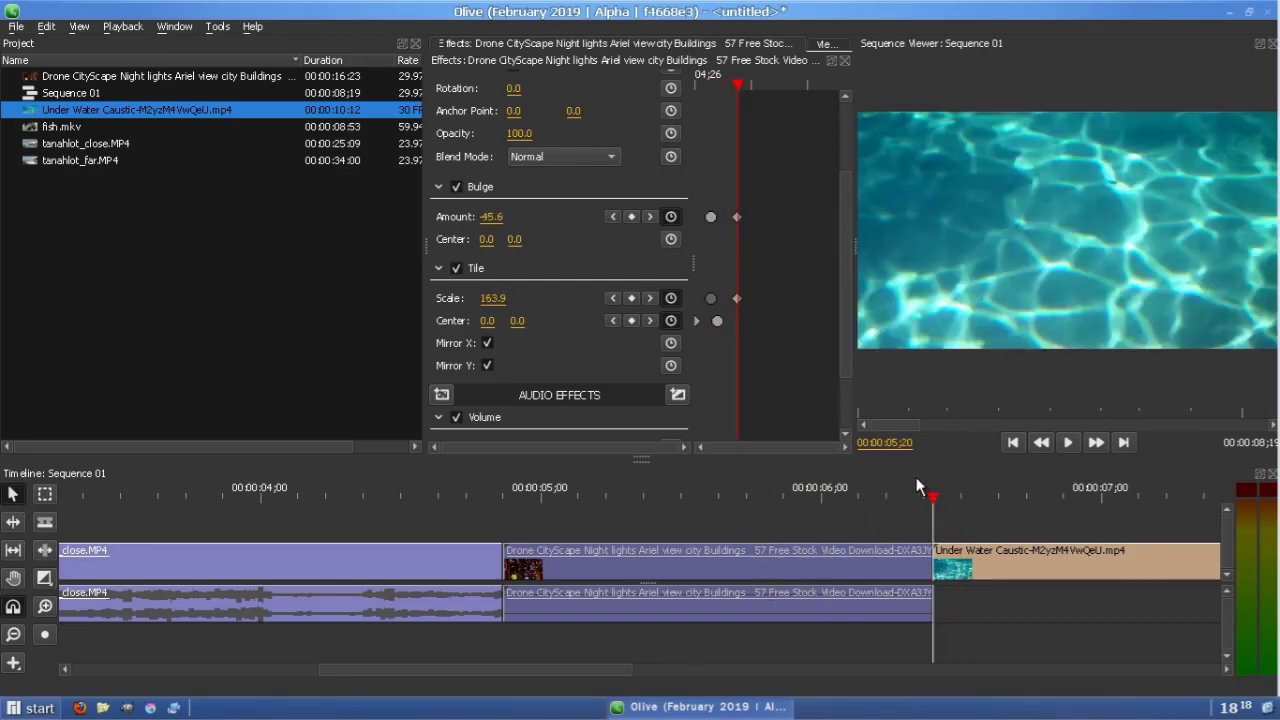
Move the playhead to about 00:00:06;09 and delete the end keyframes of Bulge Amount and Tile Scale
left_click_drag(918, 500, 905, 498)
left_click_drag(479, 221, 498, 298)
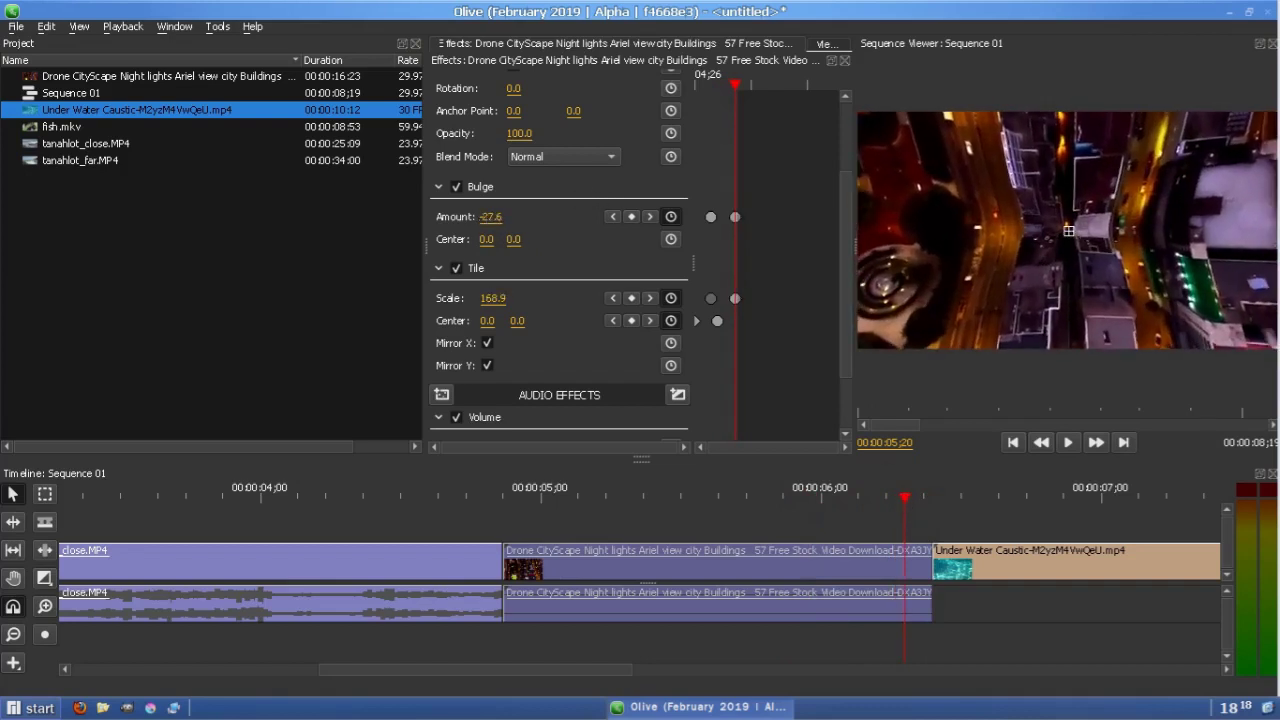
left_click_drag(772, 198, 727, 318)
key("Delete")
Set Bulge Amount to -76 and Tile scale to 943 at about 00:00:06;09, with Bezier interpolation on both end keyframes
left_click_drag(484, 216, 729, 305)
right_click(730, 298)
left_click(745, 303)
left_click(884, 511)
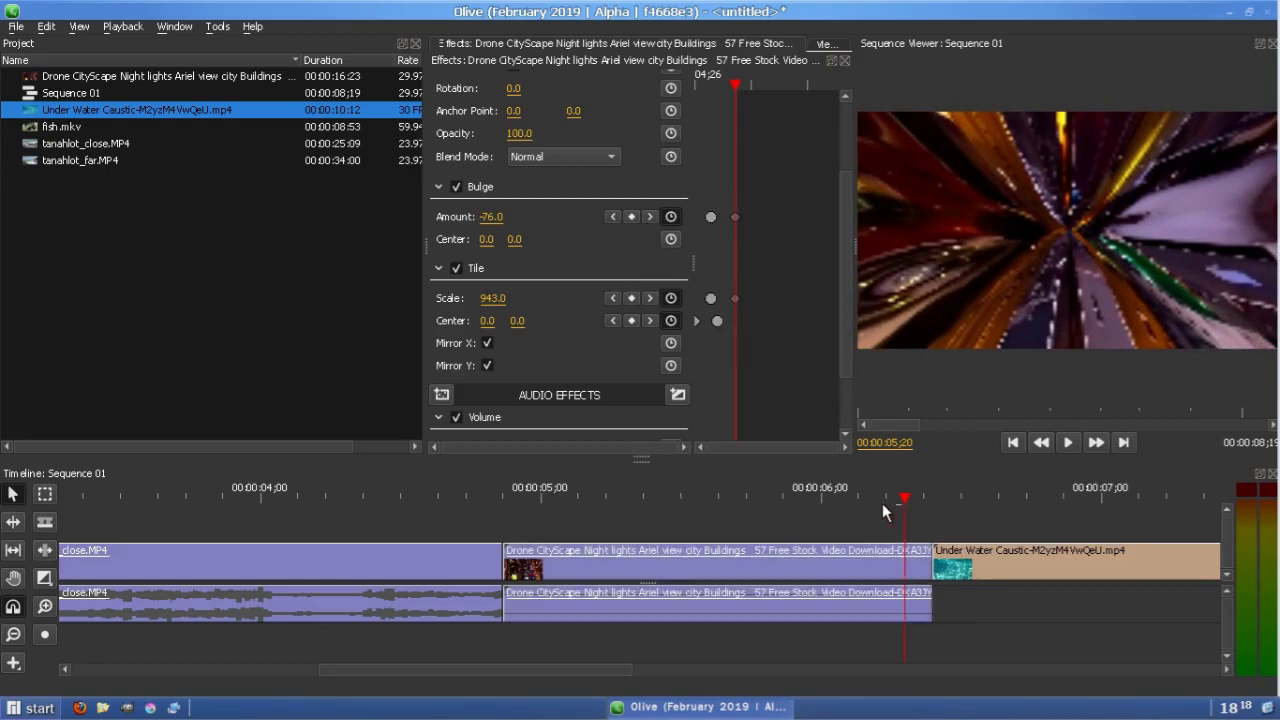
Add a Bulge effect to the Under Water Caustic clip and keyframe its Amount at -85 on the clip's first frame
mouse_move(902, 495)
left_mouse_down()
mouse_move(679, 520)
mouse_move(845, 506)
mouse_move(908, 516)
left_mouse_up()
left_click(955, 560)
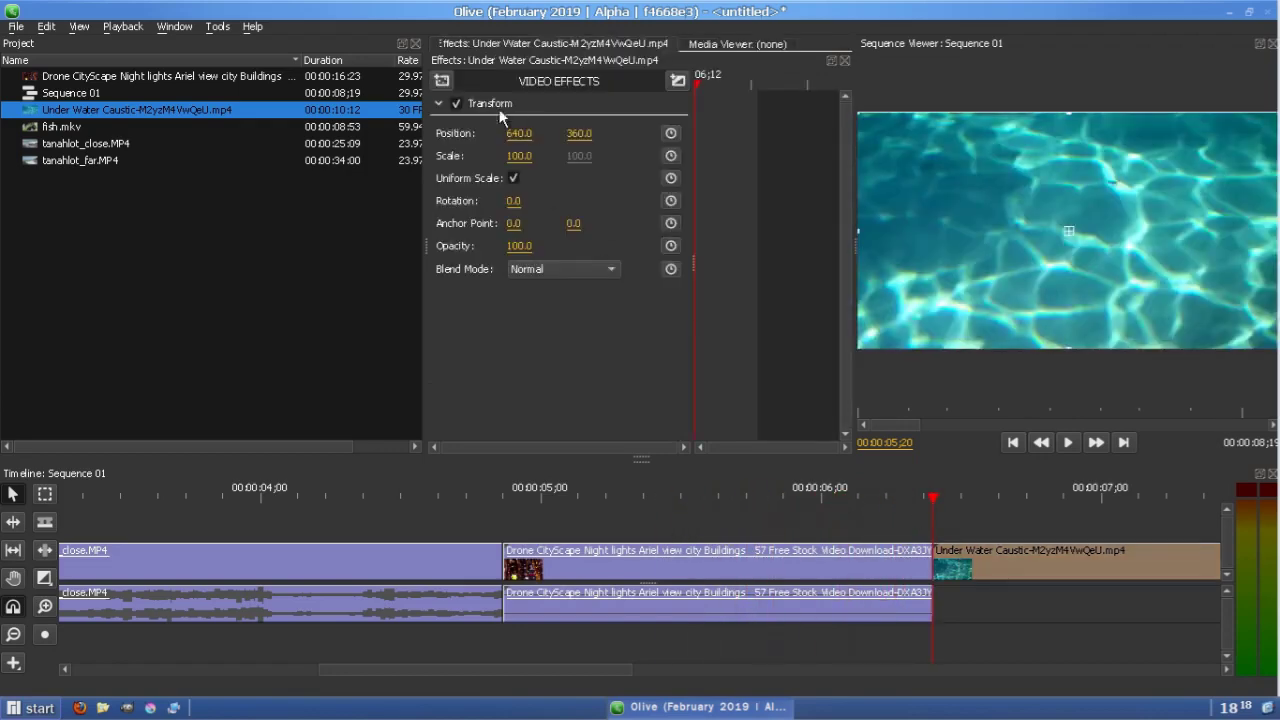
left_click(442, 80)
mouse_move(500, 123)
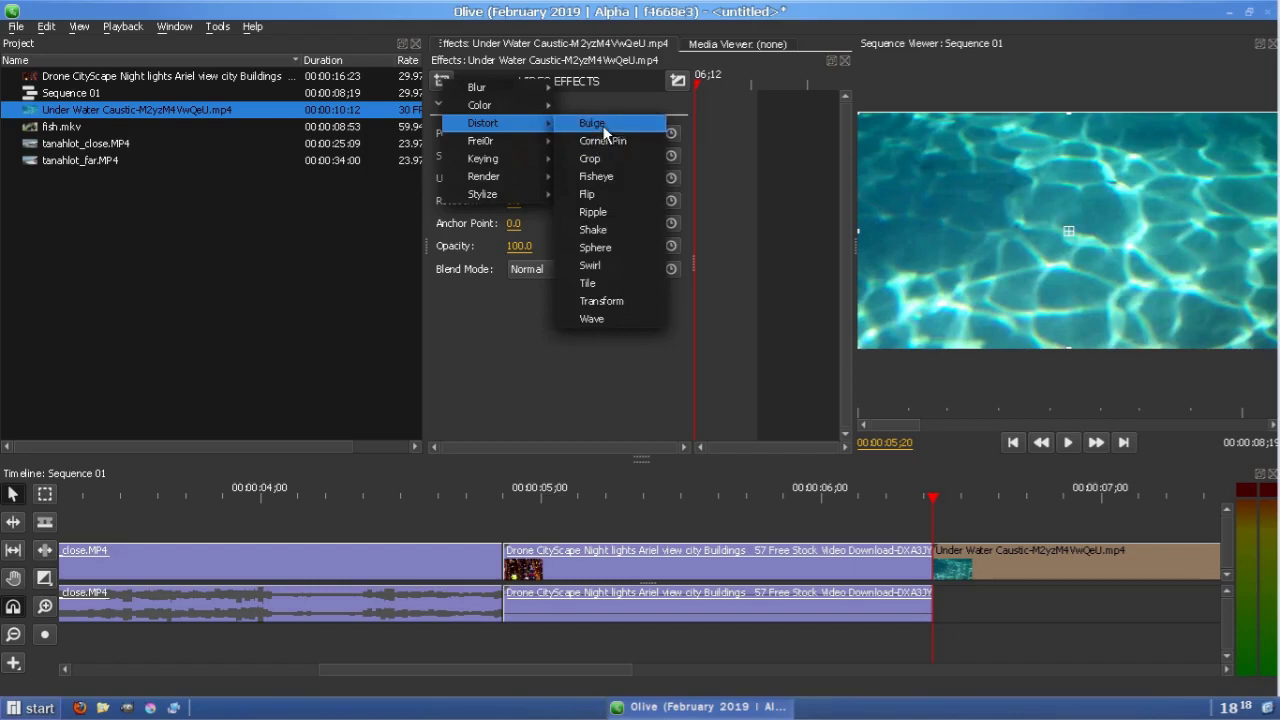
left_click(600, 126)
left_click(674, 341)
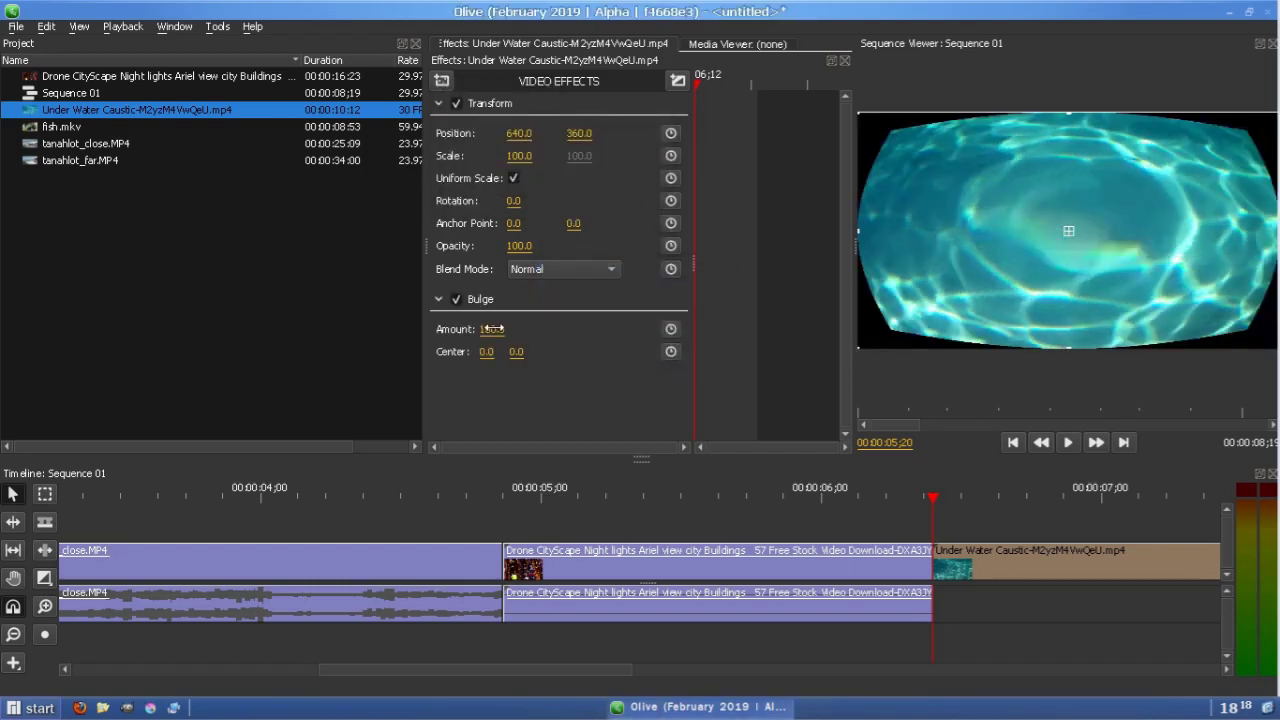
left_click_drag(492, 329, 412, 329)
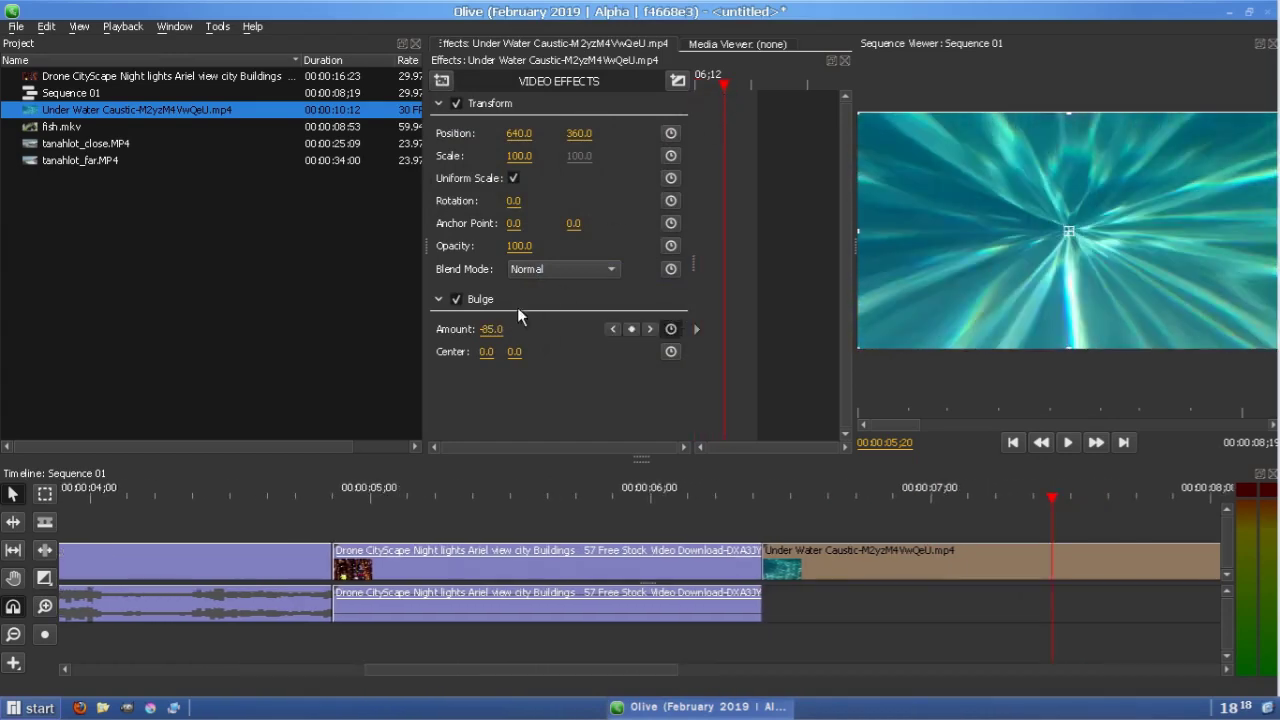
Set the Bulge Amount to 0 about one second into the Under Water Caustic clip and give that keyframe Bezier interpolation
left_click(492, 329)
type("0")
key("Return")
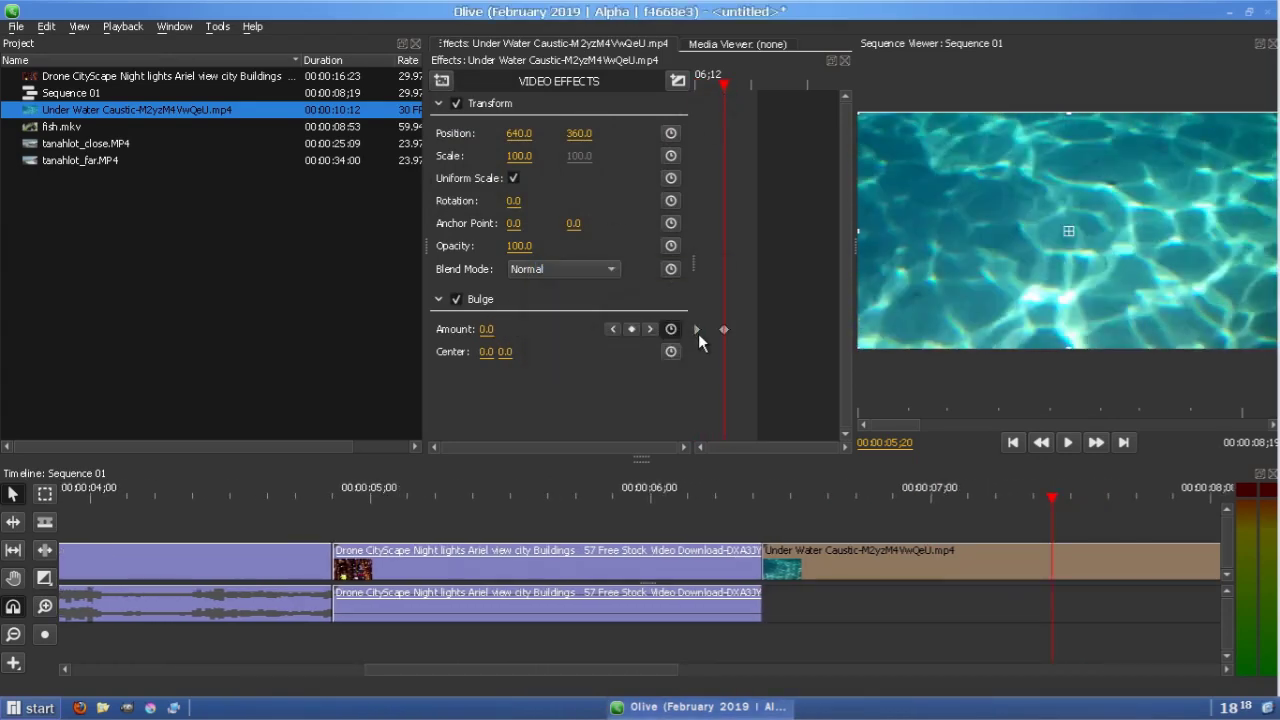
right_click(724, 329)
left_click(745, 358)
Delete the Tile Scale keyframes from the Drone CityScape clip and preview the transition into the water clip
left_click(665, 500)
left_click(679, 551)
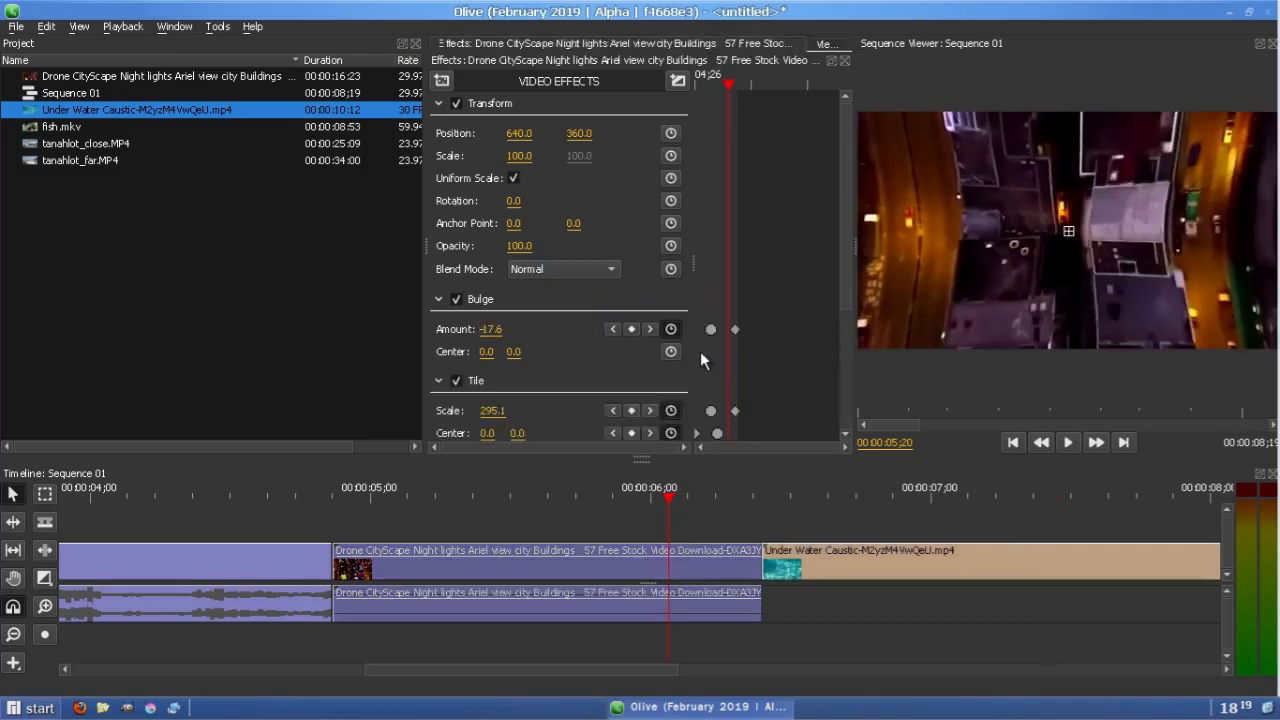
scroll(754, 385, "down", 1)
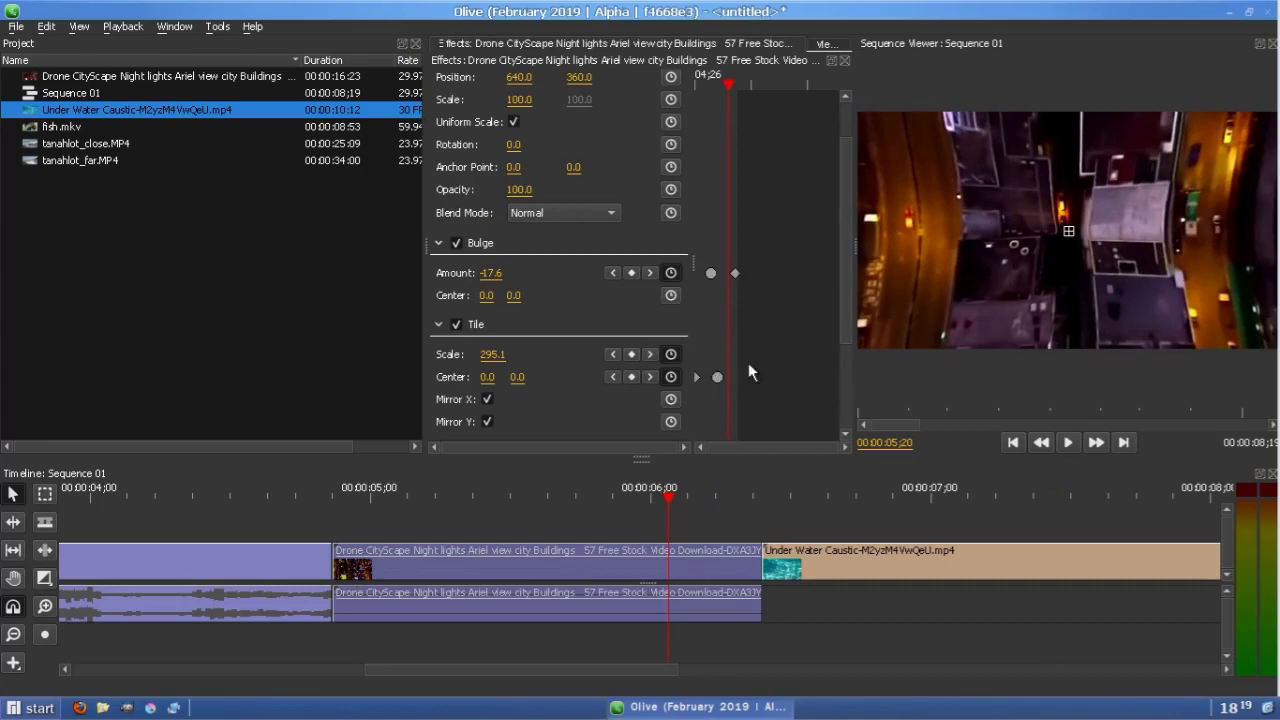
left_click_drag(721, 86, 758, 117)
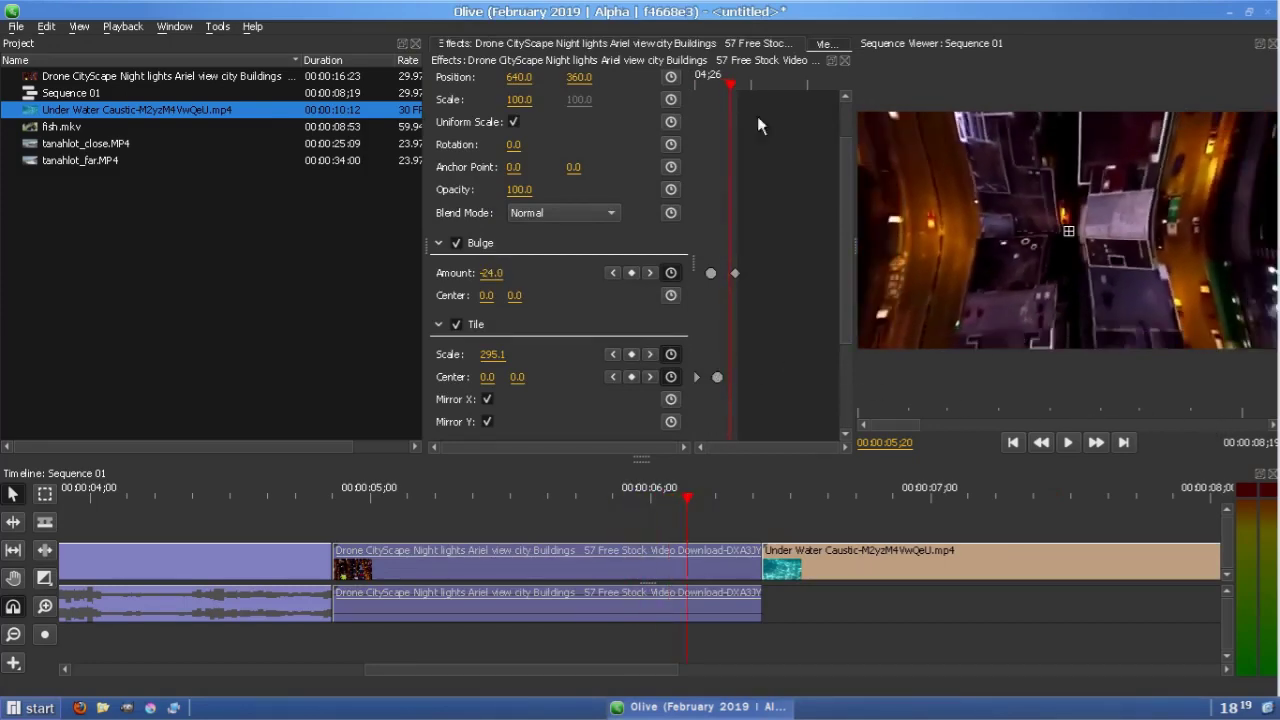
left_click(1068, 442)
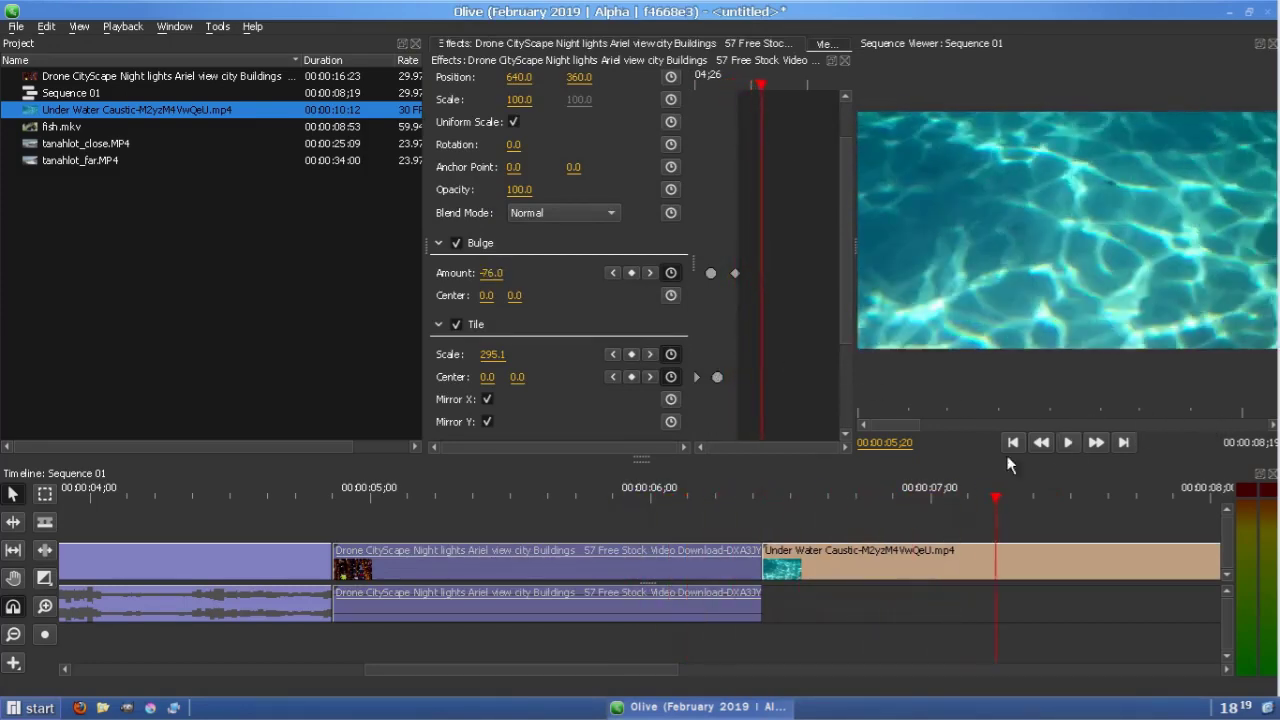
Move the water clip's end Bulge keyframe slightly later, set the starting Amount to -95, and preview the transition
left_click(861, 565)
left_click_drag(727, 329, 735, 328)
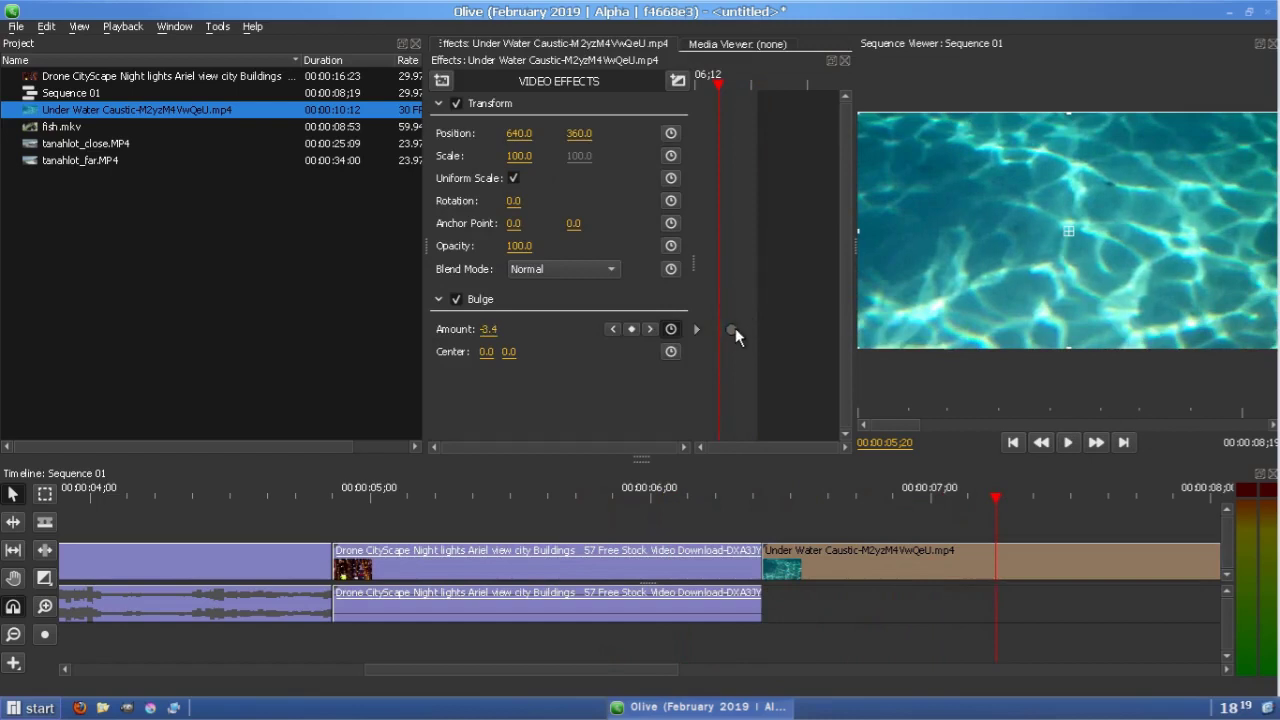
left_click_drag(719, 86, 683, 84)
mouse_move(493, 329)
left_mouse_down()
mouse_move(435, 329)
mouse_move(483, 329)
left_mouse_up()
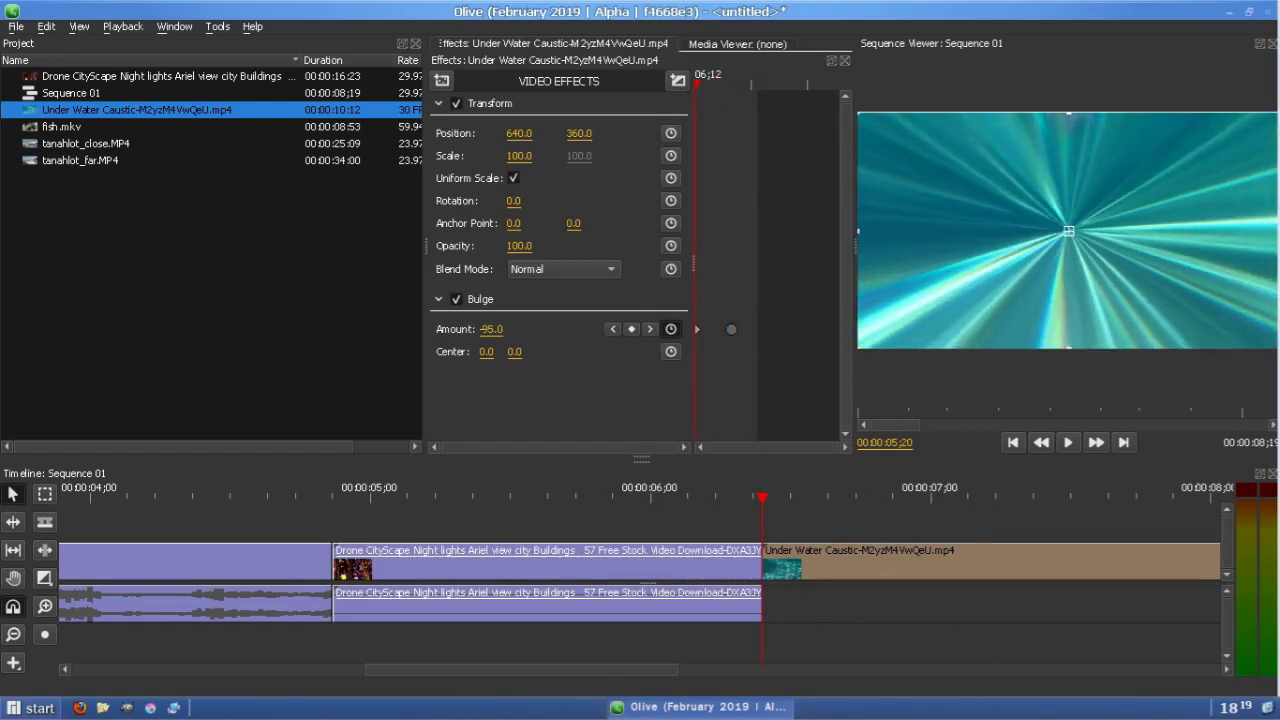
left_click(596, 500)
left_click(1068, 443)
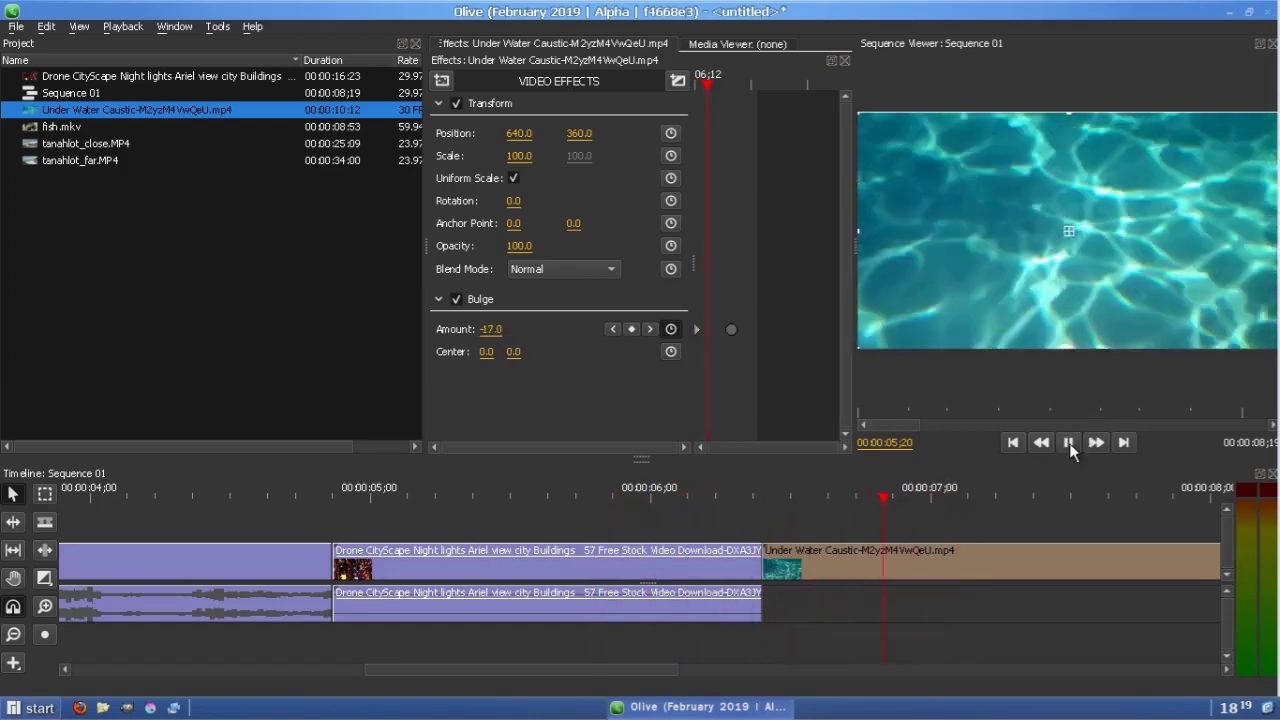
Set the Tile Scale of the Drone CityScape clip to 100 and preview the end of the clip
left_click(722, 498)
left_click(684, 554)
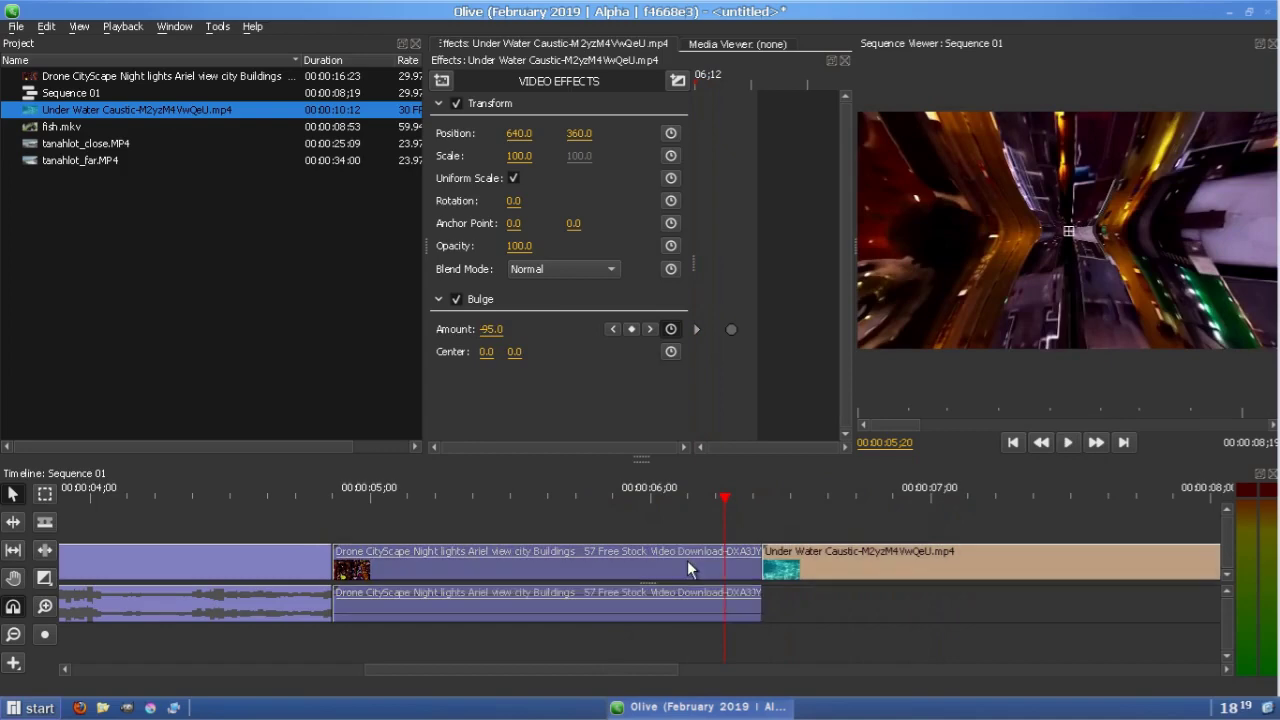
double_click(492, 411)
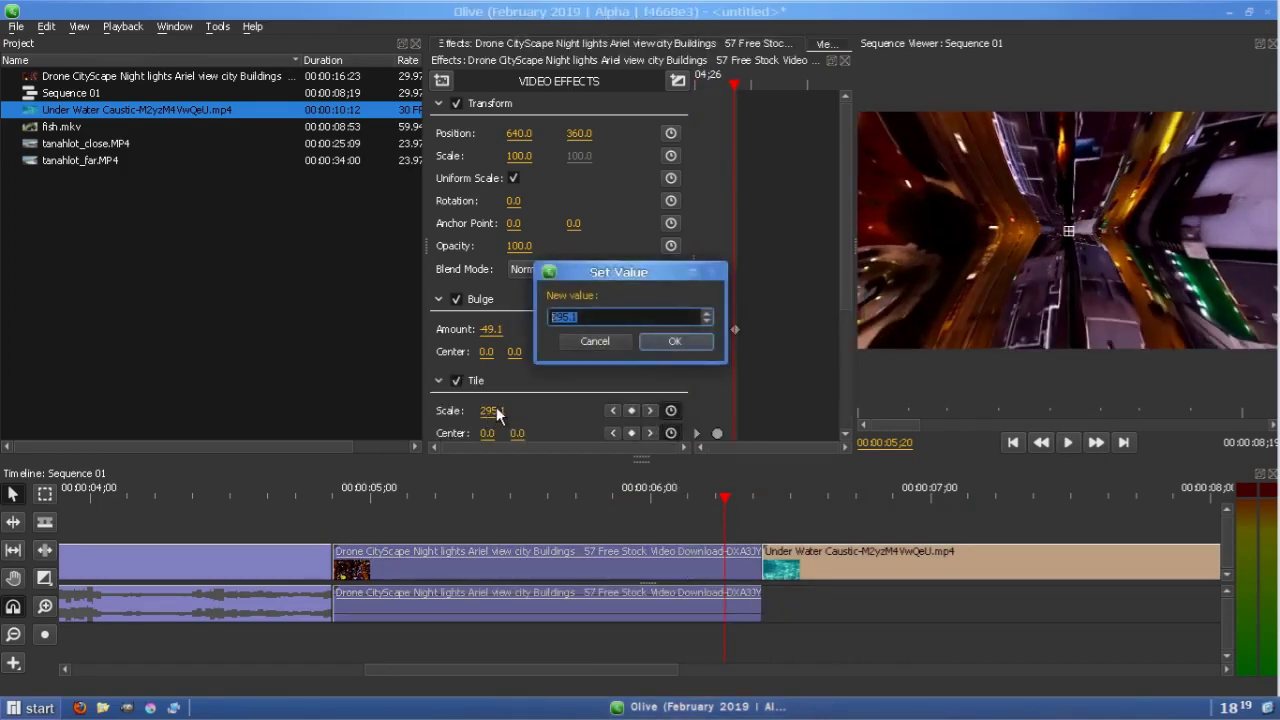
left_click(675, 341)
left_click(1068, 442)
left_click_drag(640, 501, 730, 503)
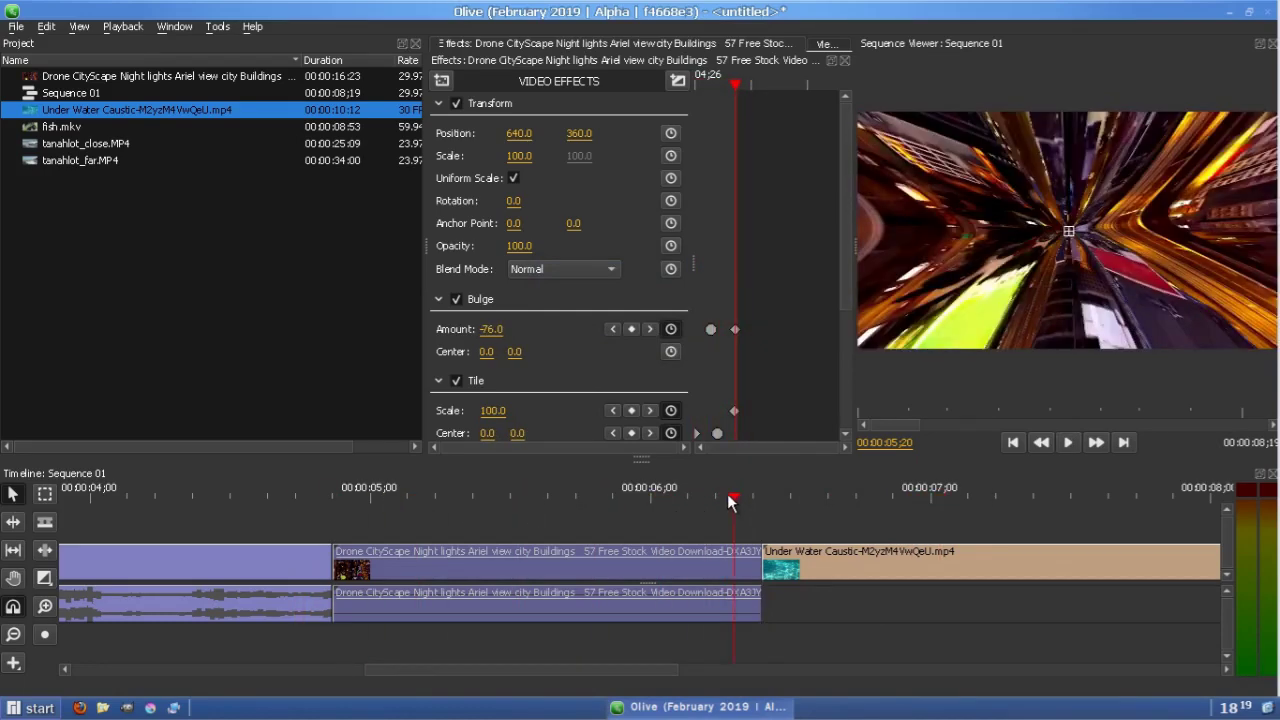
Set the Drone CityScape clip's last Bulge Amount keyframe to -97, preview it, and nudge the keyframe closer to the clip's end
left_click(614, 329)
left_click(650, 329)
mouse_move(497, 330)
left_mouse_down()
mouse_move(471, 330)
mouse_move(490, 329)
left_mouse_up()
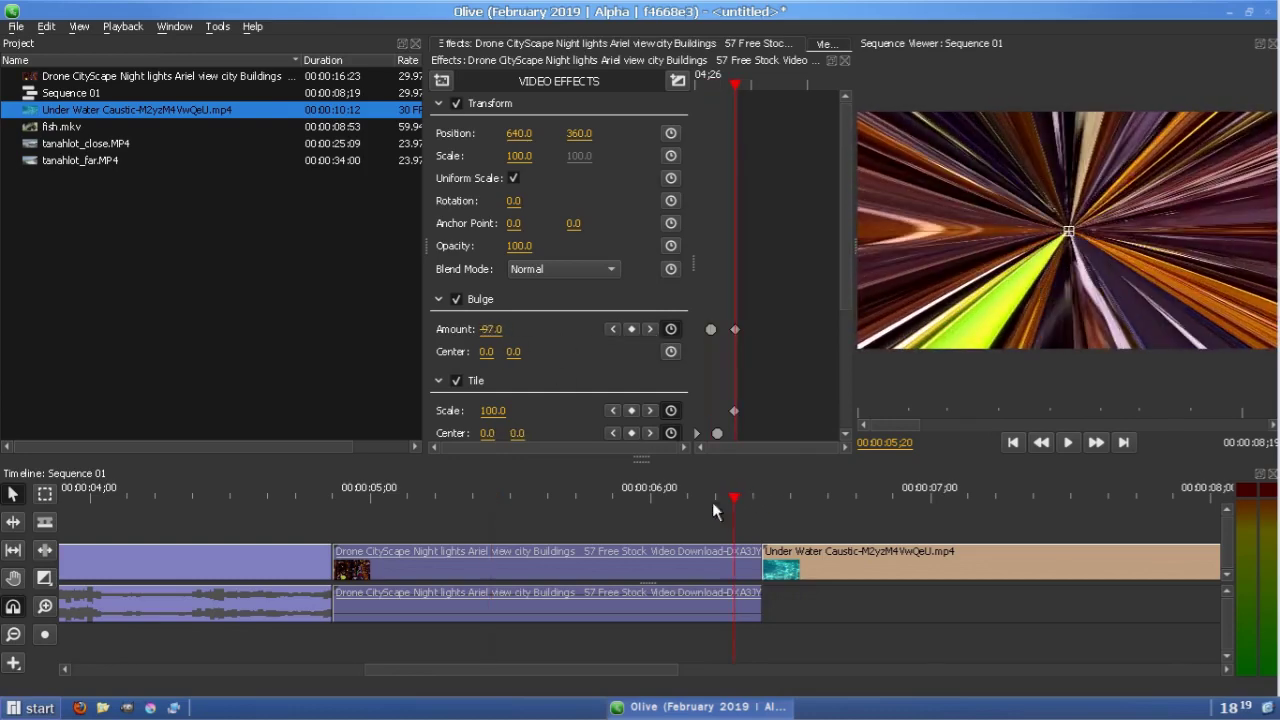
left_click(1069, 442)
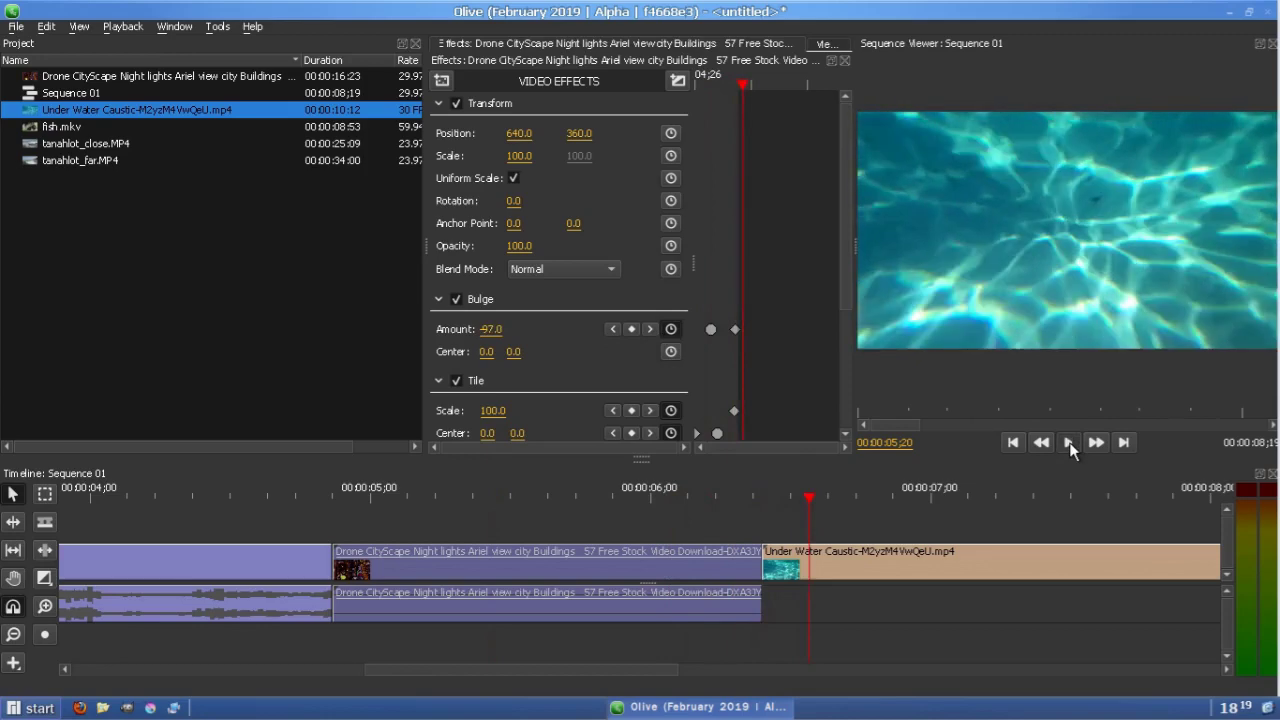
left_click_drag(741, 405, 739, 419)
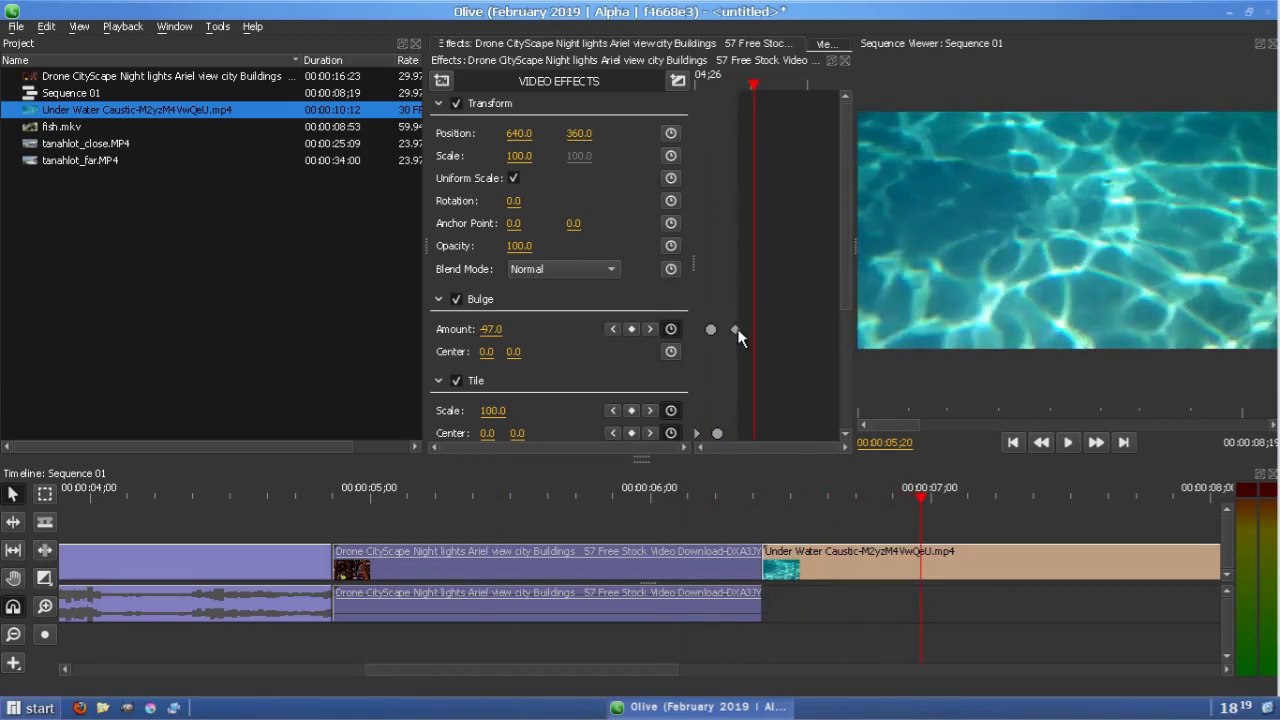
Play the sequence from the beginning and trim the end of the Under Water Caustic clip to about 00:00:07;25
left_click_drag(744, 490, 397, 500)
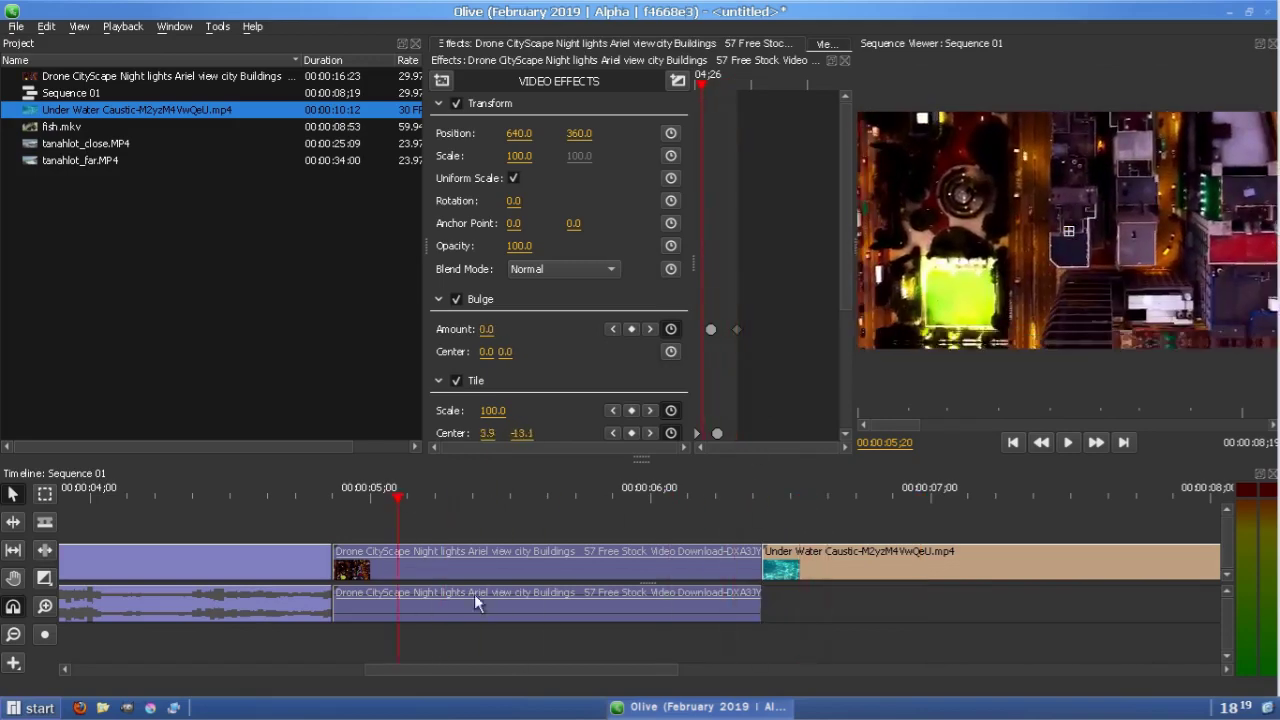
left_click_drag(497, 669, 212, 659)
left_click_drag(191, 499, 29, 537)
left_click(1068, 442)
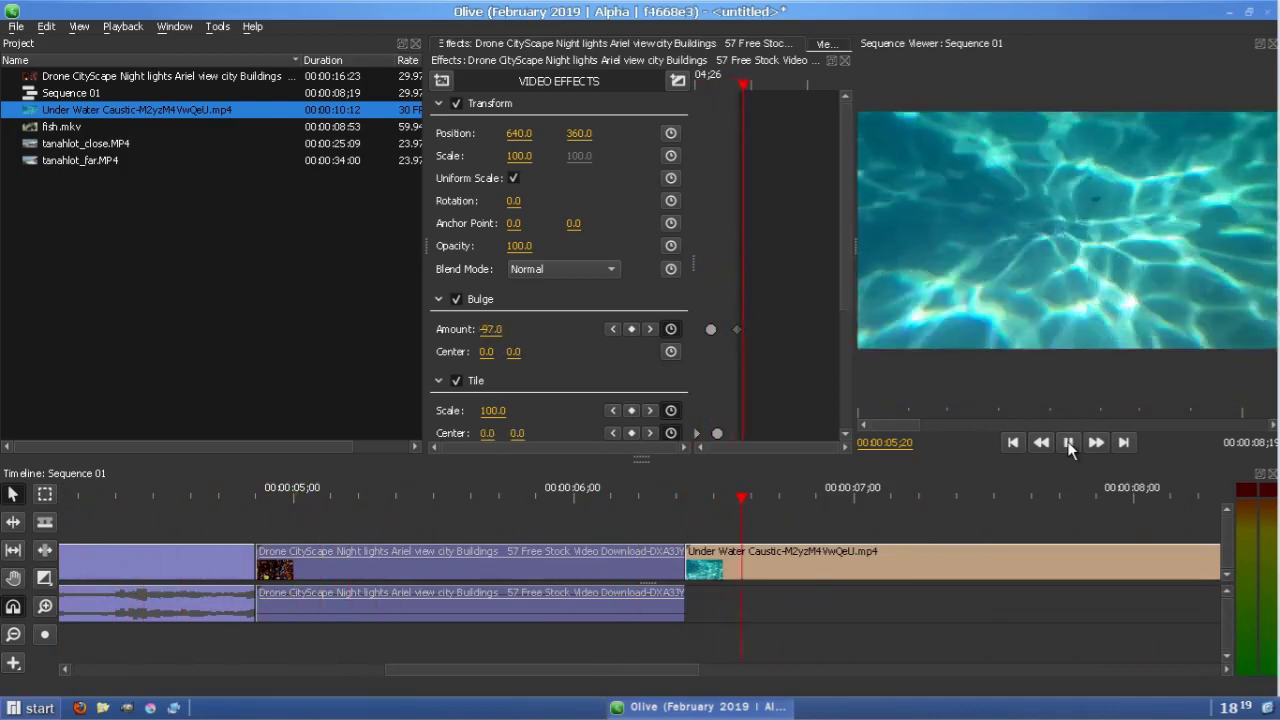
left_click(1068, 446)
left_click_drag(647, 672, 750, 672)
left_click_drag(924, 562, 711, 575)
Add a Directional Blur to the fish.mkv clip and keyframe its Length at 0 on the first Tile Center keyframe's frame
left_click_drag(757, 669, 108, 673)
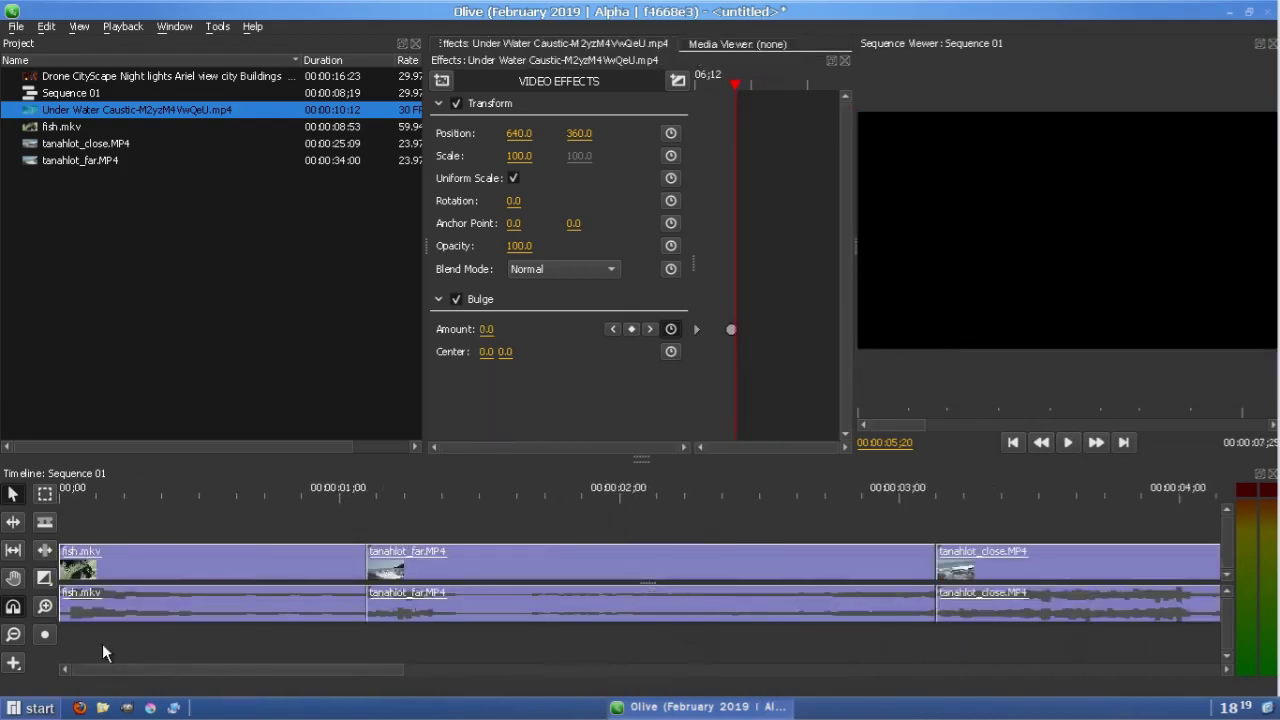
left_click(146, 556)
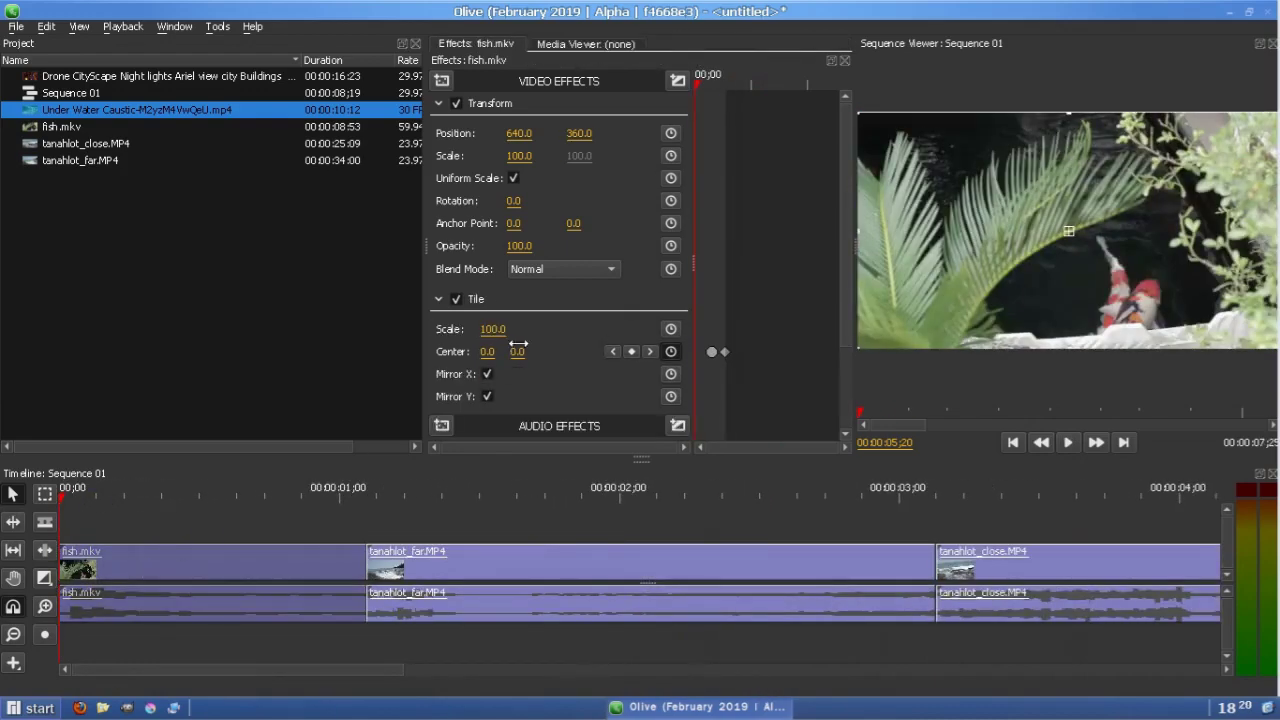
left_click(444, 83)
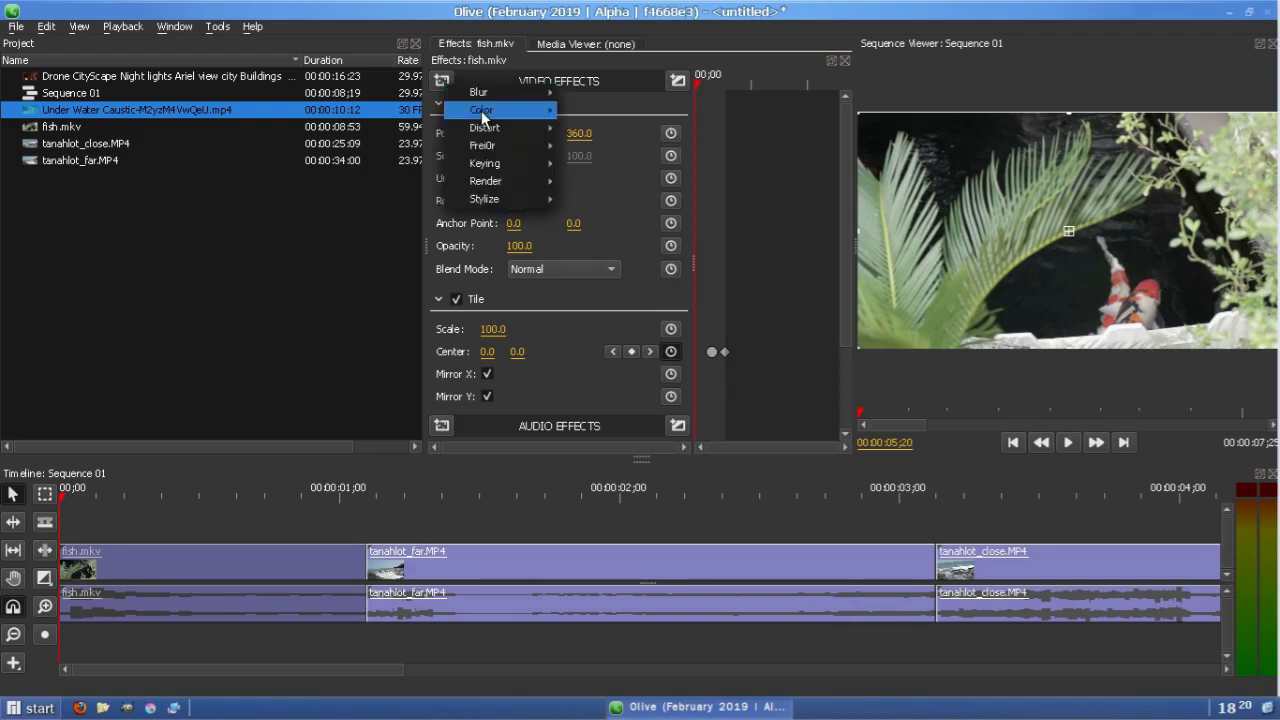
mouse_move(515, 127)
mouse_move(480, 92)
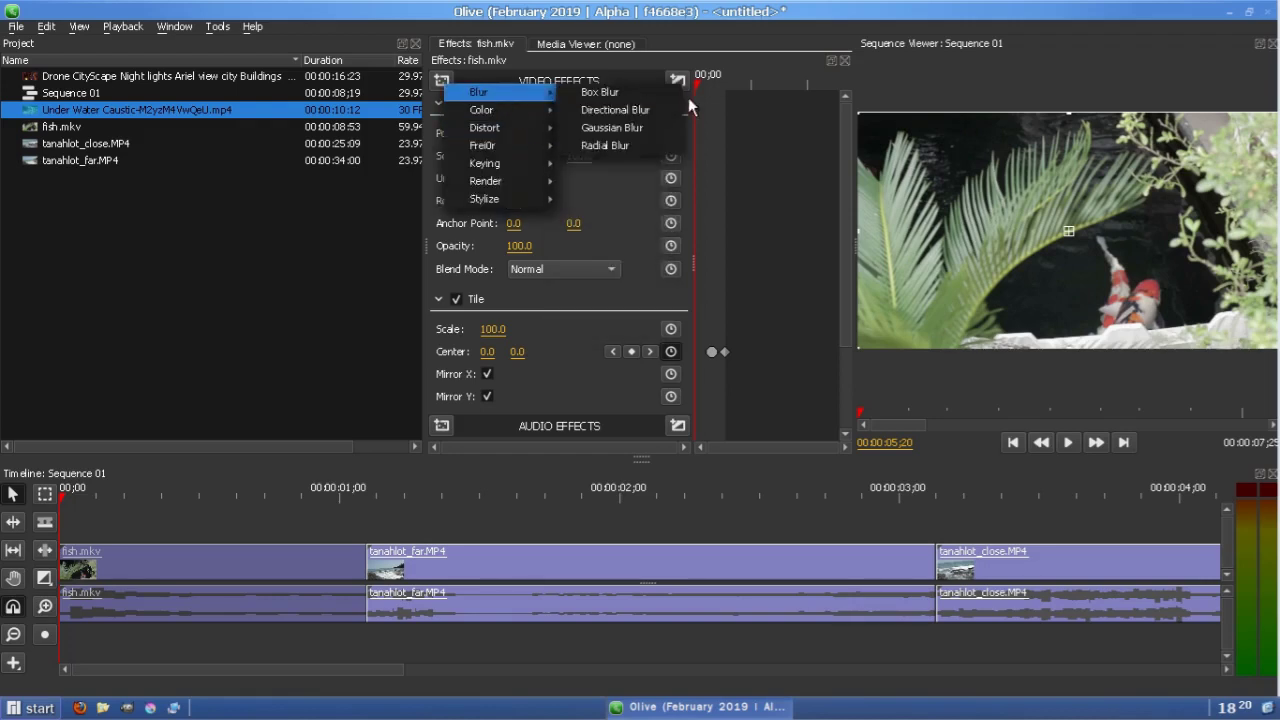
left_click(644, 114)
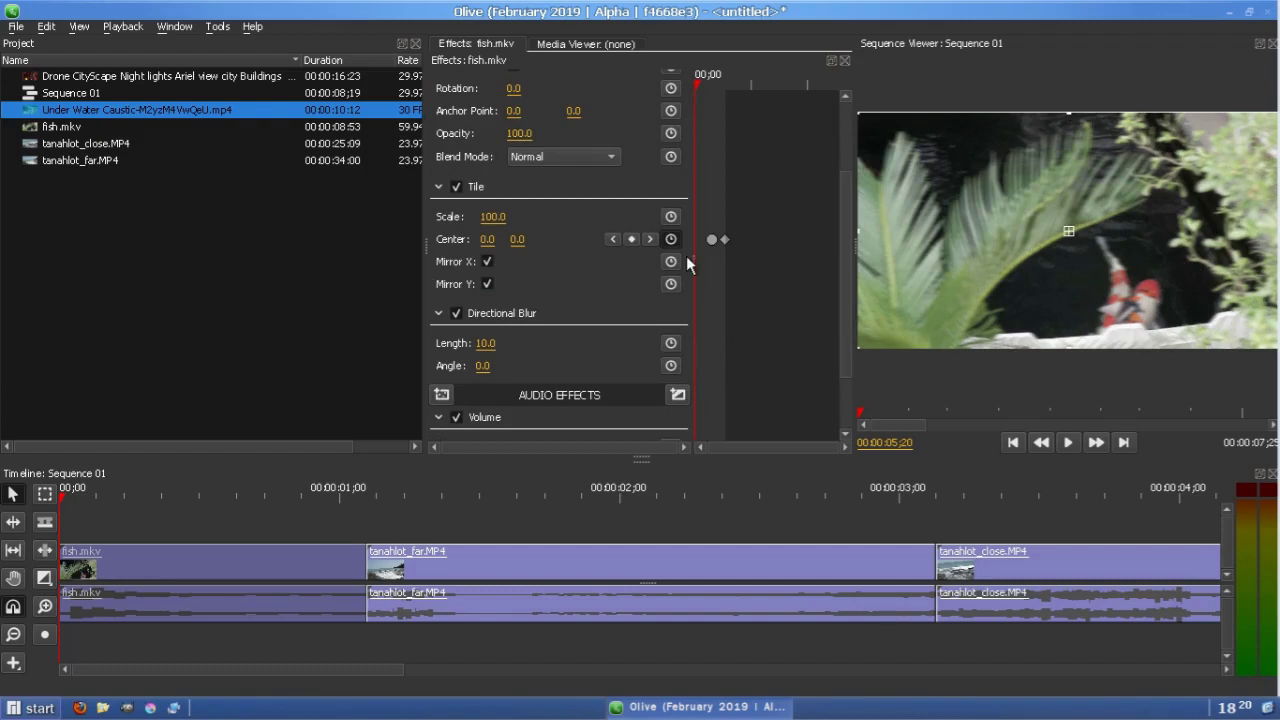
left_click(650, 239)
left_click(671, 343)
Increase the blur Length at fish.mkv's last Tile Center keyframe and set the first Length keyframe to Bezier interpolation
left_click(648, 239)
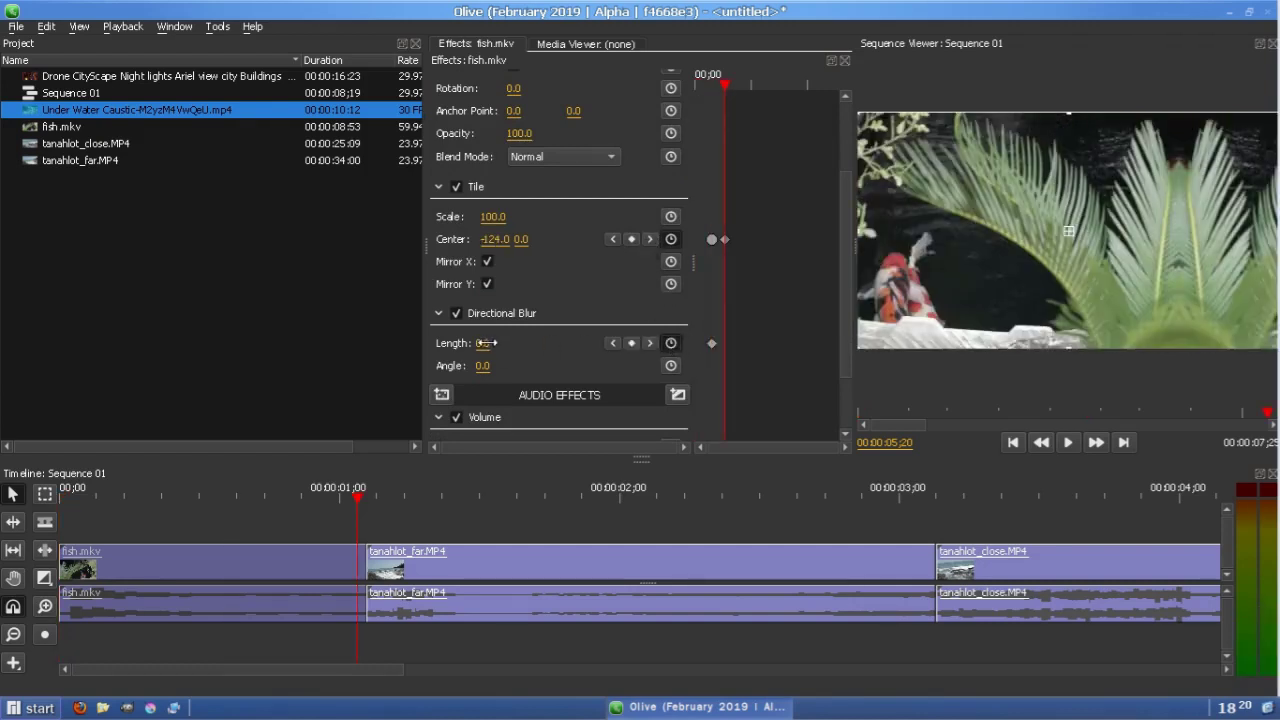
left_click_drag(485, 343, 530, 343)
right_click(713, 340)
left_click(733, 363)
Add a Directional Blur to the tanahlot_far.MP4 clip and keyframe its Length at 52 on the clip's first frame
mouse_move(376, 494)
left_mouse_down()
mouse_move(301, 510)
mouse_move(368, 509)
left_mouse_up()
left_click(436, 570)
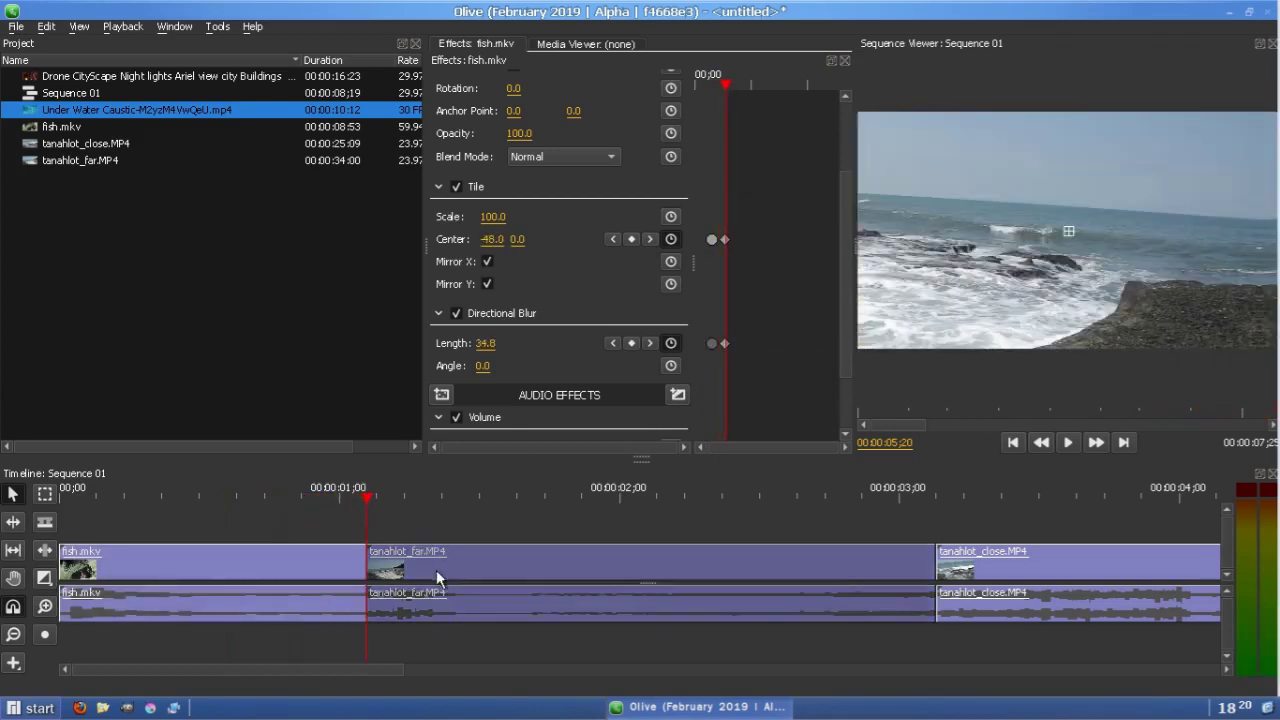
scroll(460, 90, "up", 3)
left_click(441, 80)
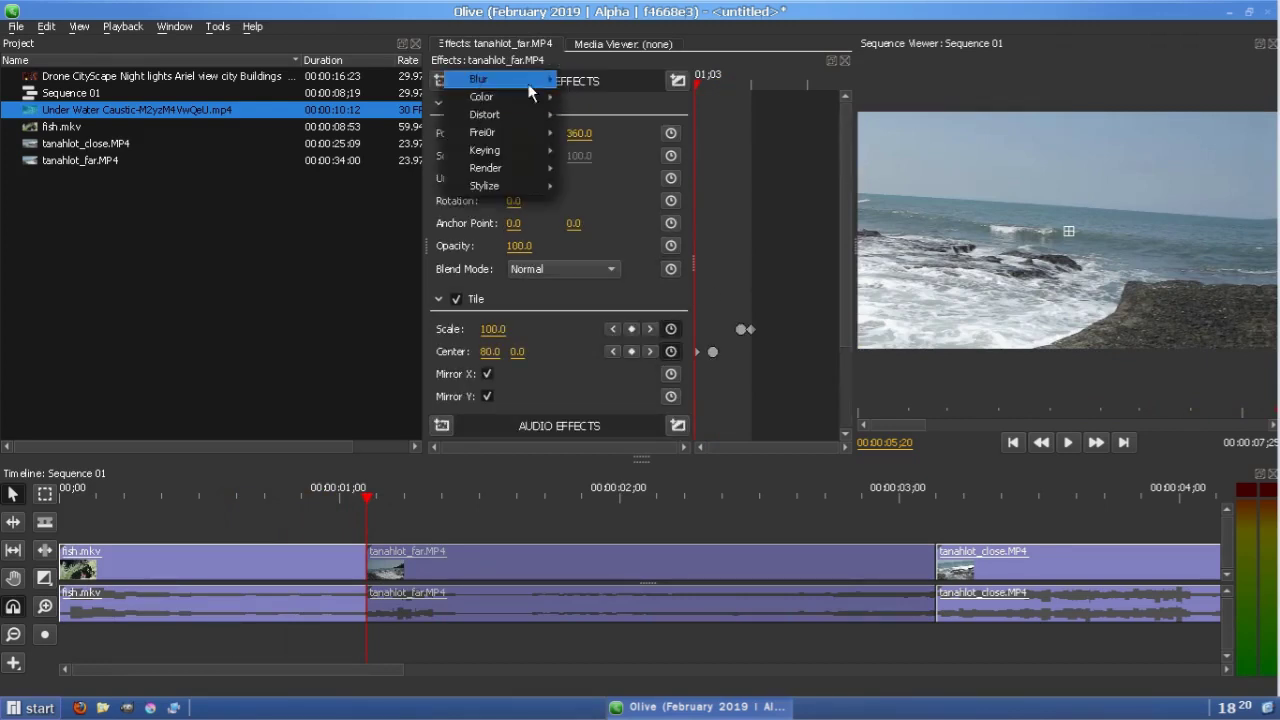
mouse_move(490, 79)
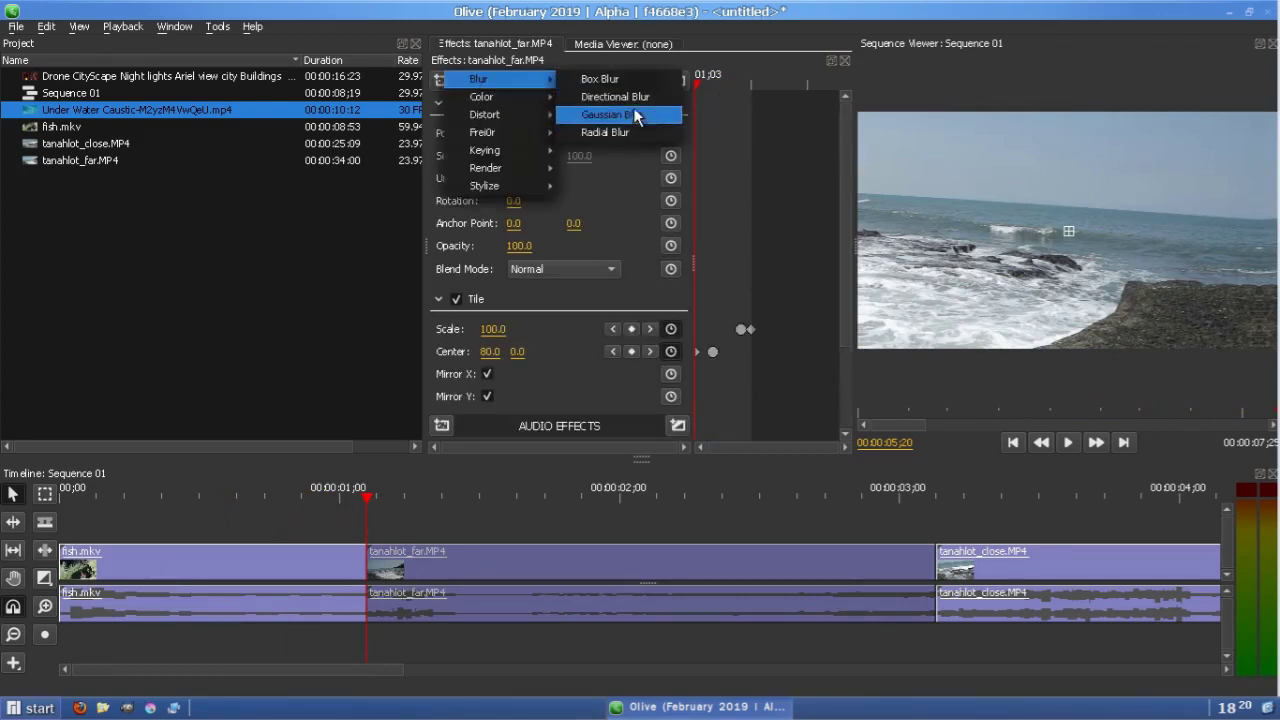
left_click(630, 97)
scroll(615, 280, "down", 1)
left_click_drag(485, 343, 534, 343)
left_click(668, 343)
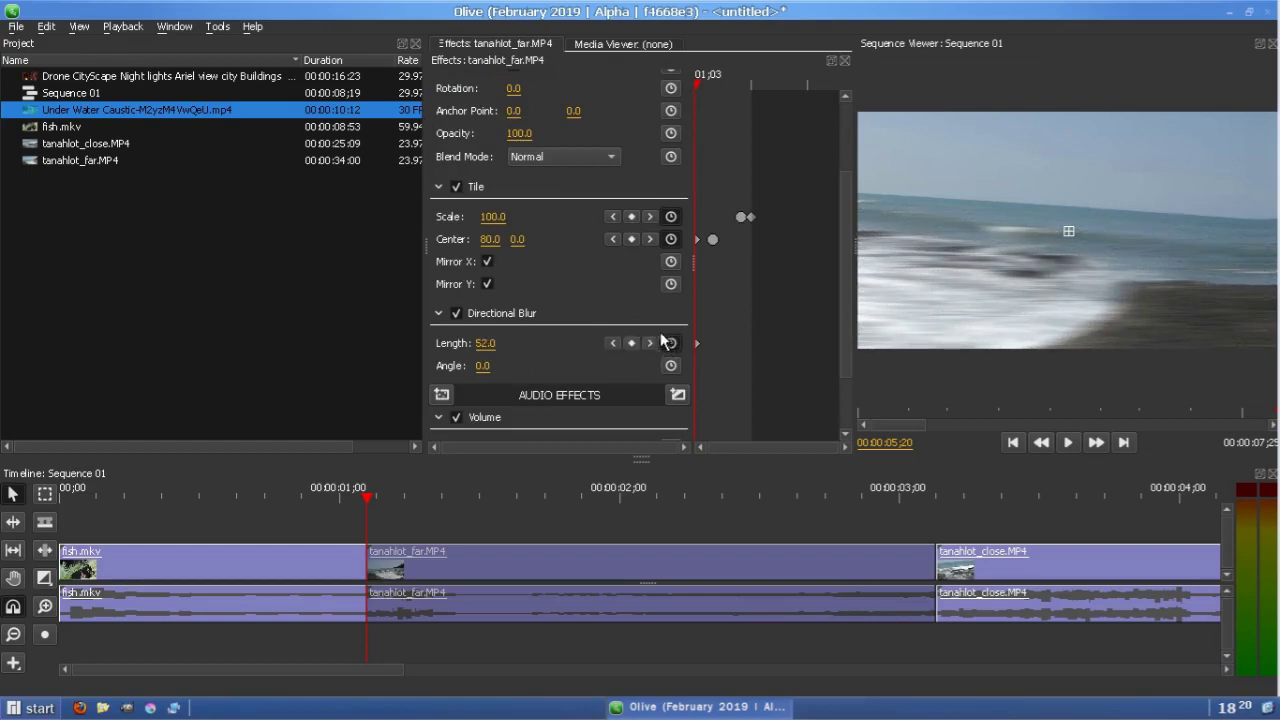
Set the blur Length to 0 at tanahlot_far.MP4's second Tile Center keyframe and make that Length keyframe Bezier
left_click(650, 237)
left_click_drag(480, 345, 428, 345)
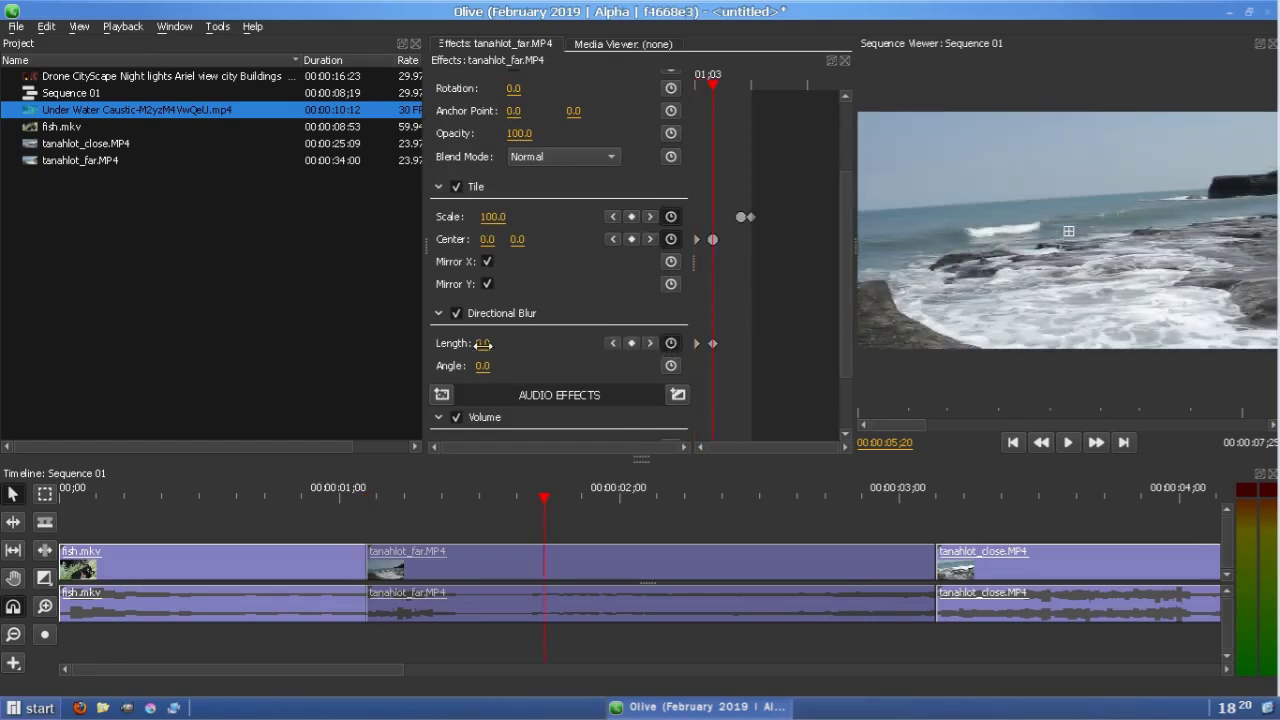
right_click(712, 344)
left_click(750, 371)
Add a Radial Blur to tanahlot_far.MP4 and keyframe its Radius at 0 on the first Tile Scale keyframe's frame
left_click(650, 218)
scroll(513, 170, "up", 2)
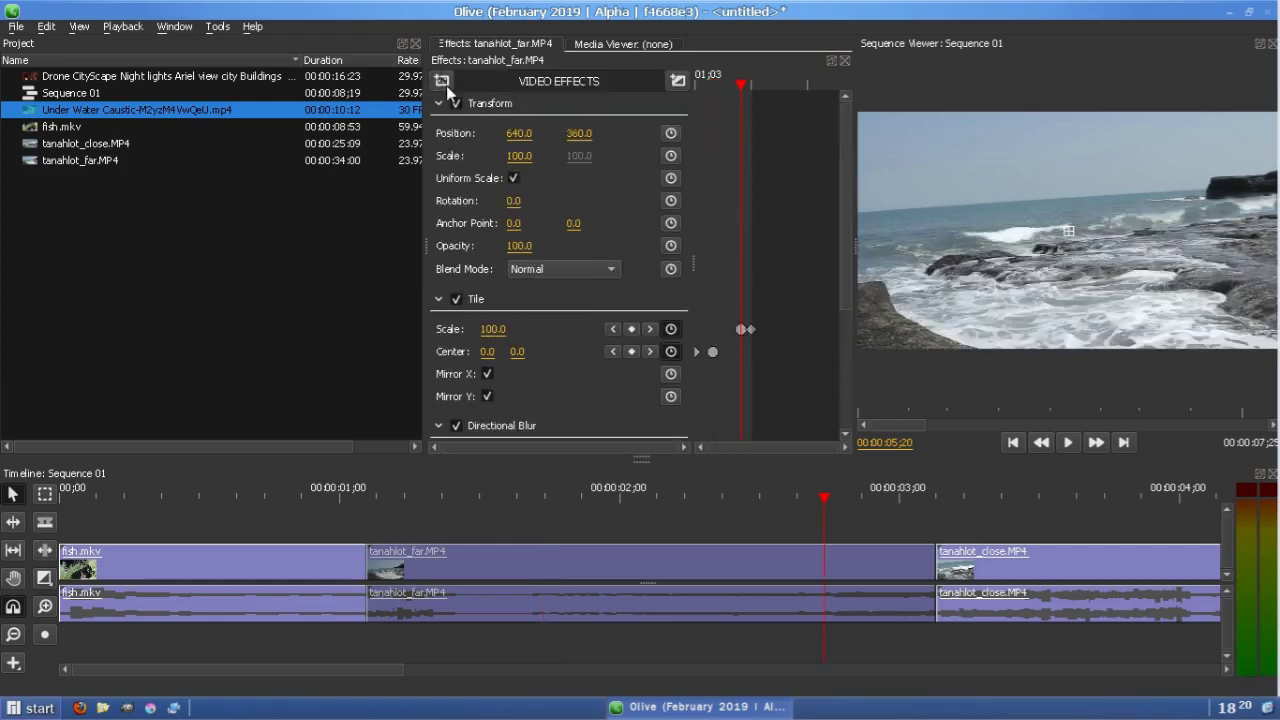
left_click(443, 82)
mouse_move(486, 86)
left_click(590, 139)
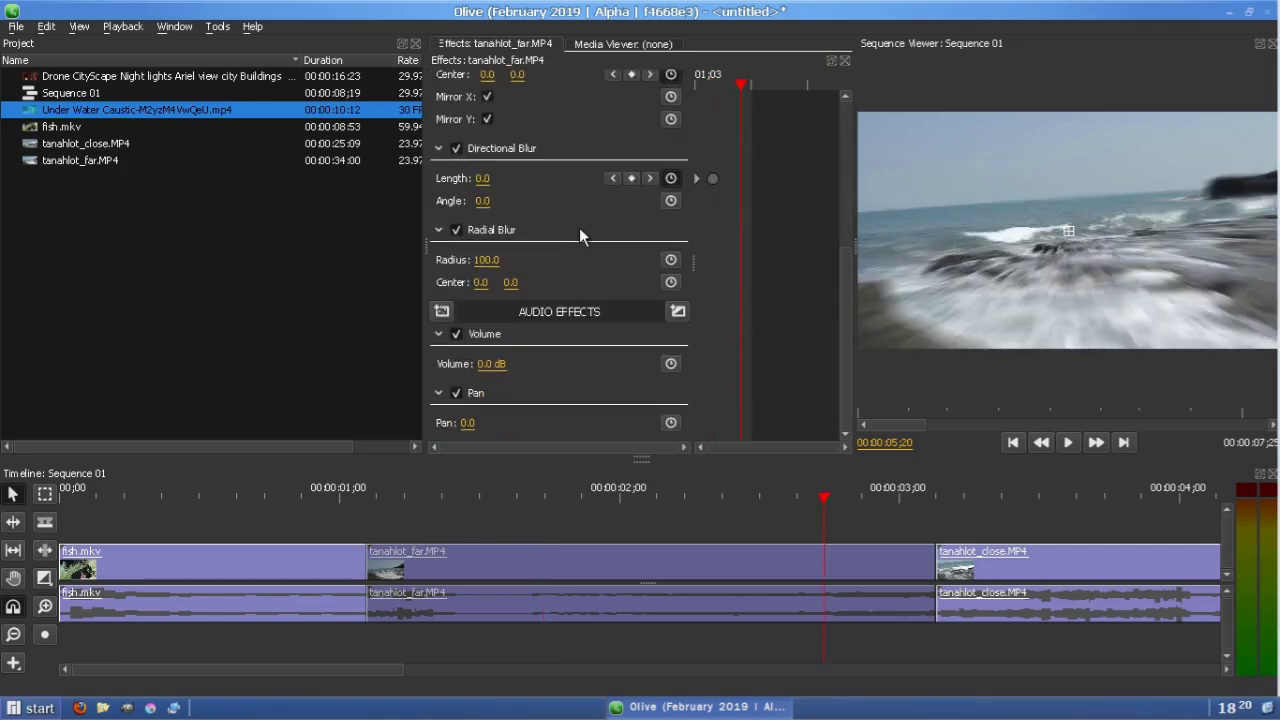
left_click_drag(485, 261, 385, 261)
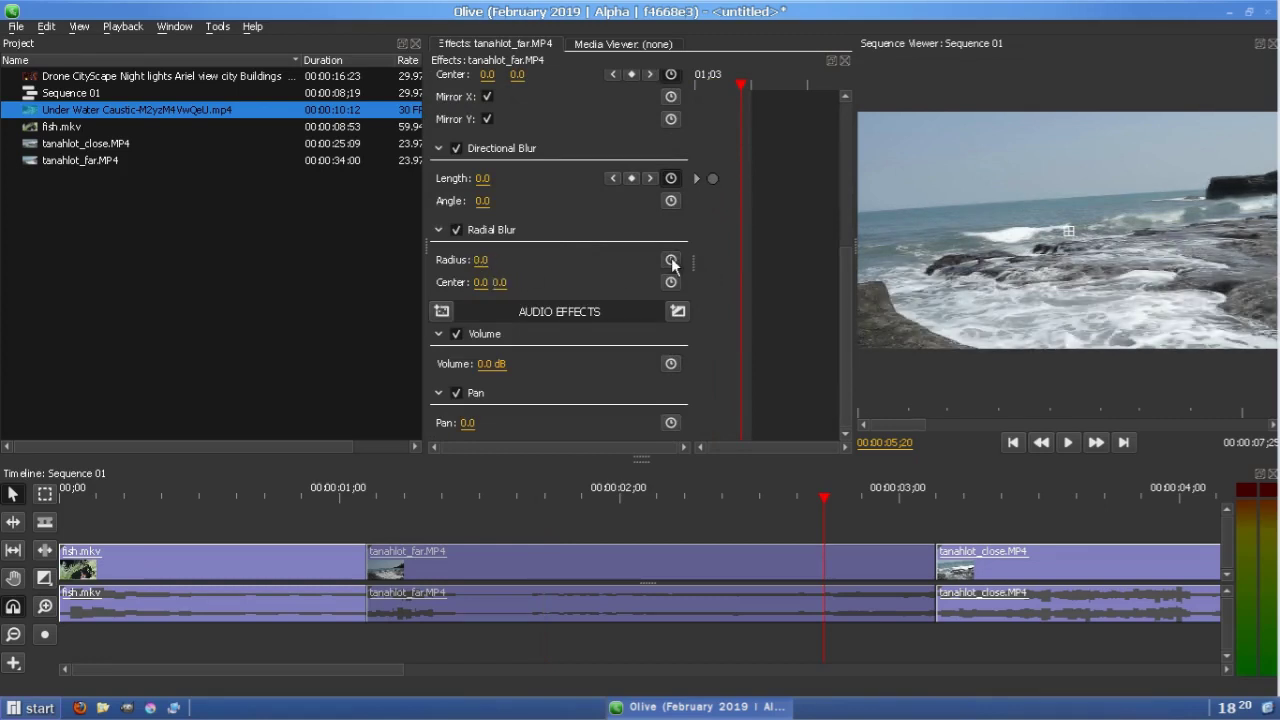
left_click(671, 261)
Set tanahlot_far.MP4's Radial Blur Radius to 164 at the last Tile Scale keyframe and make the first Radius keyframe Bezier
scroll(581, 255, "up", 2)
left_click(651, 165)
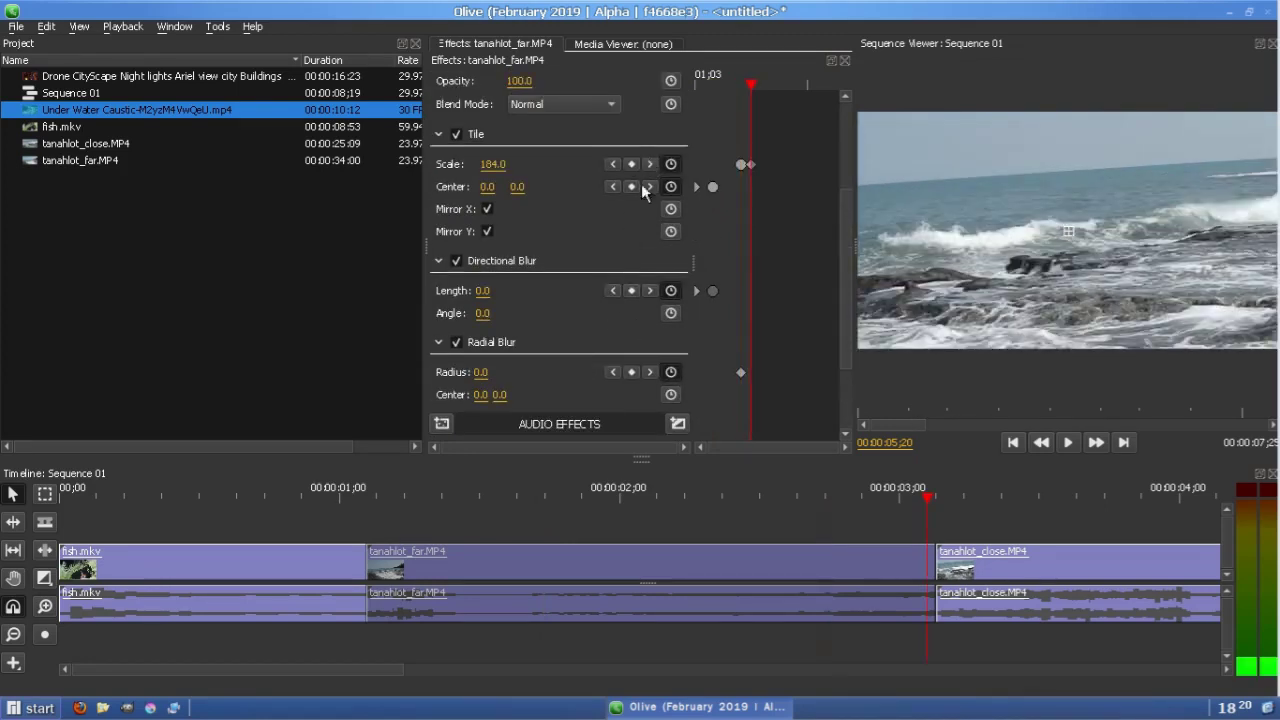
left_click_drag(486, 372, 570, 372)
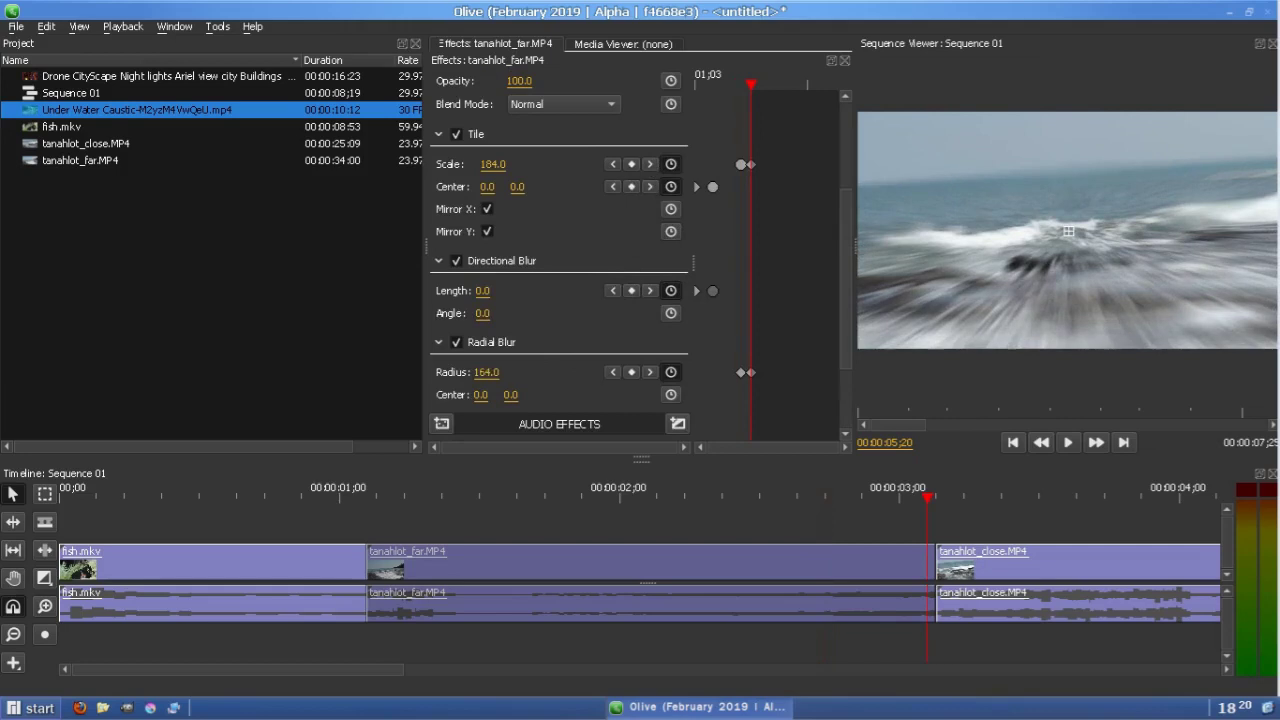
right_click(746, 373)
left_click(820, 397)
Add a Radial Blur to the tanahlot_close.MP4 clip and keyframe its Radius on the clip's first frame
left_click(987, 570)
scroll(432, 138, "up", 3)
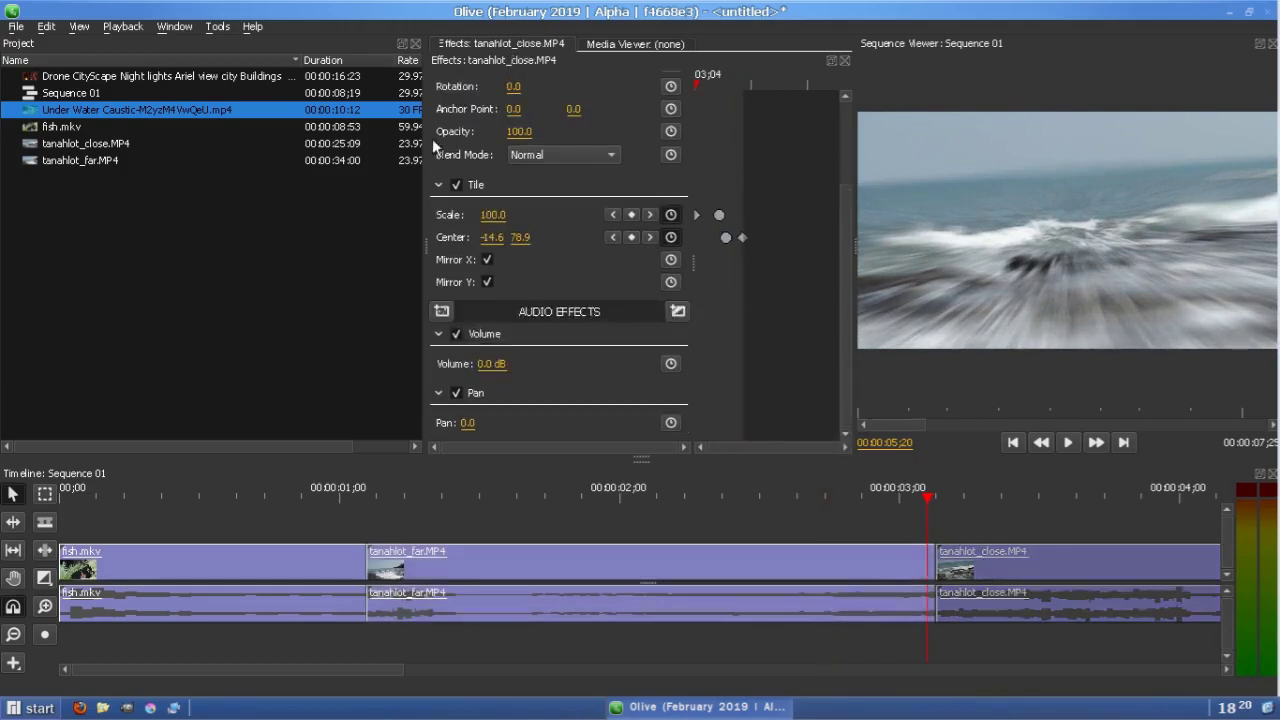
left_click(441, 80)
mouse_move(472, 92)
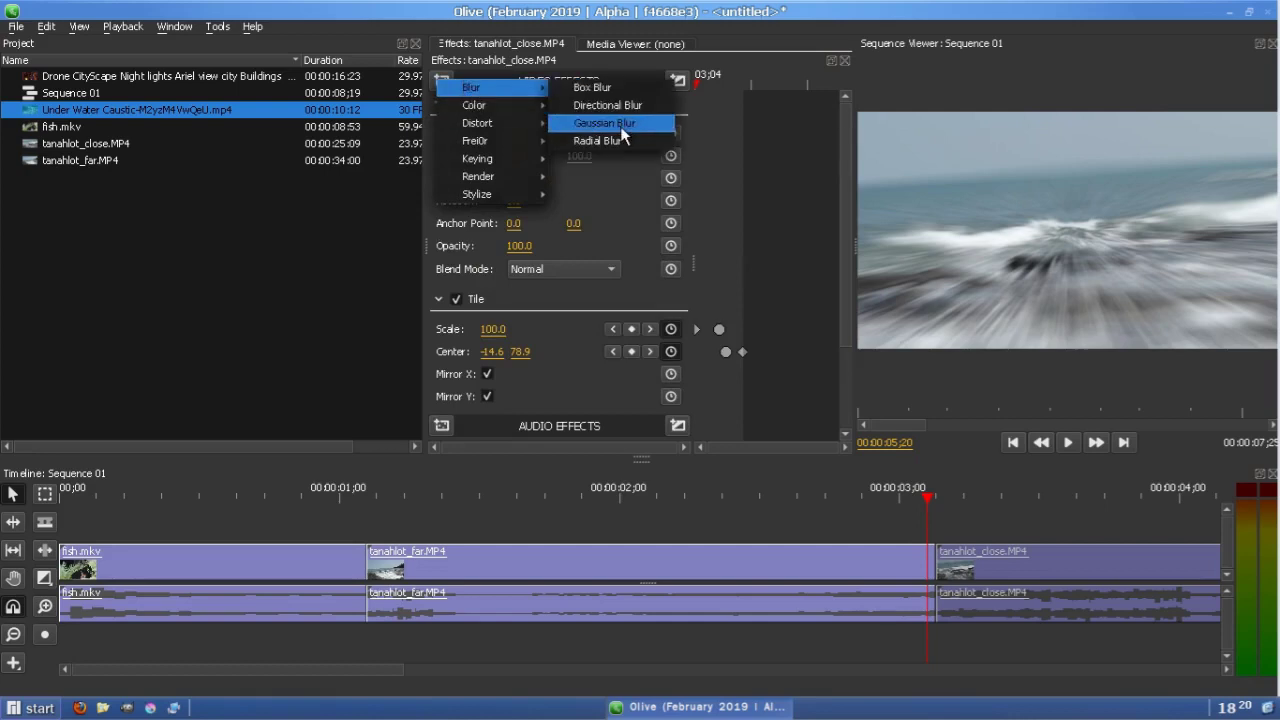
left_click(620, 136)
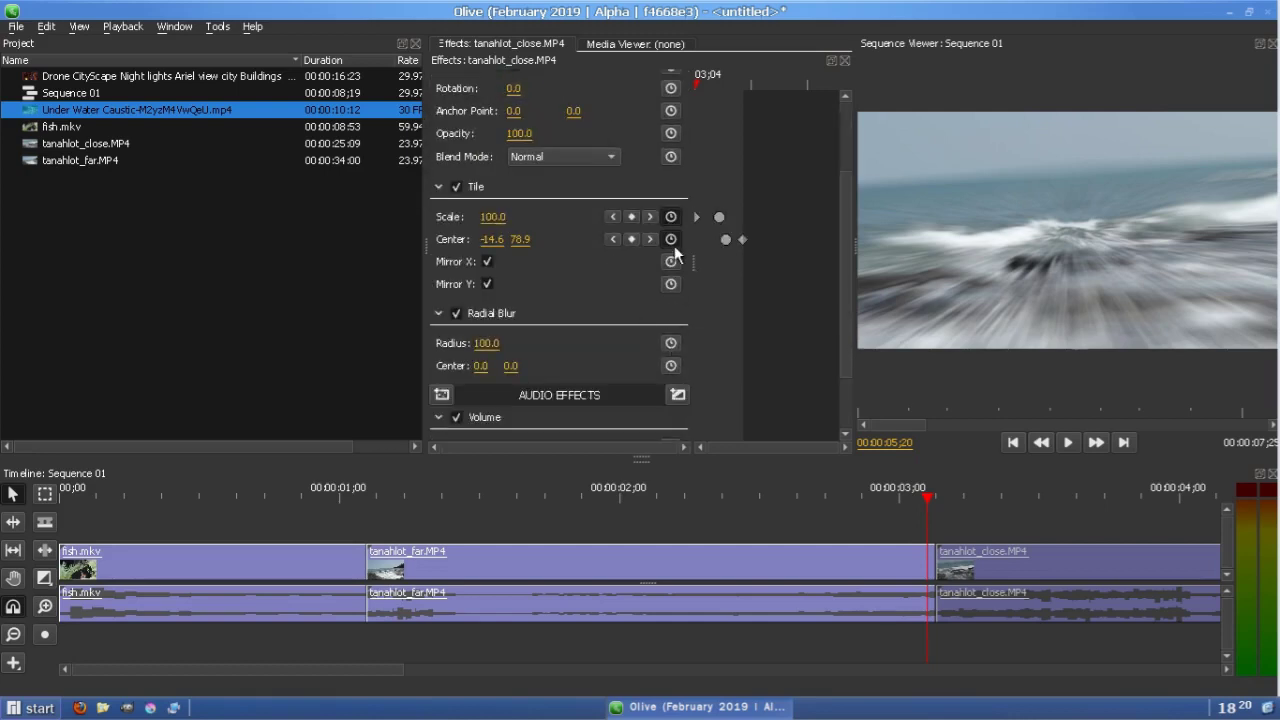
left_click(650, 217)
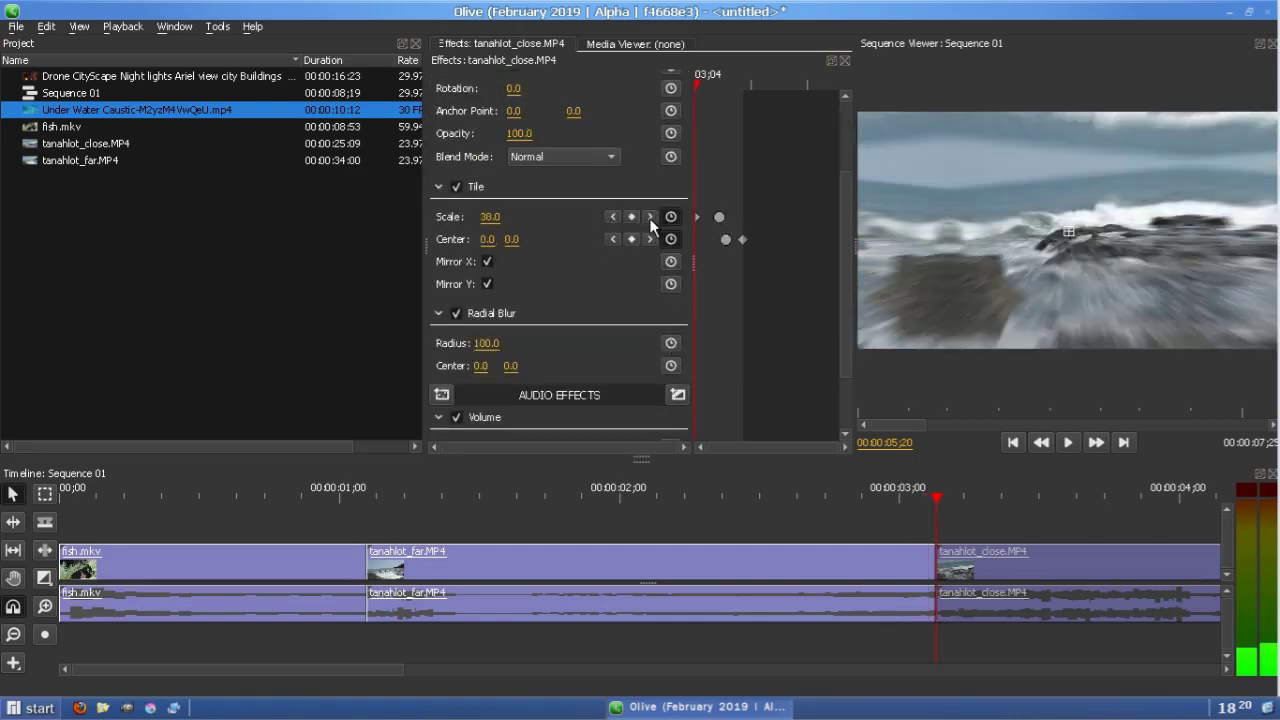
Set the Radial Blur Radius to 0 at tanahlot_close.MP4's second Tile Scale keyframe and make that Radius keyframe Bezier
left_click_drag(486, 347, 340, 344)
left_click(653, 217)
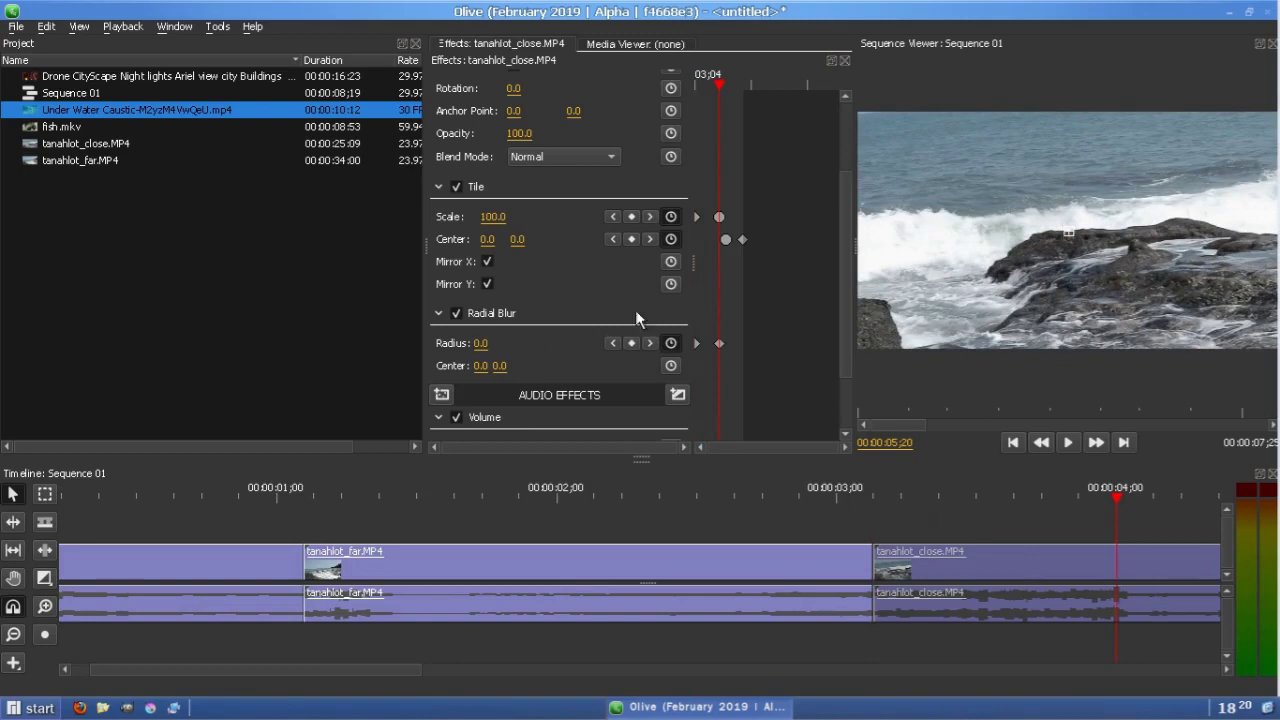
right_click(716, 343)
left_click(748, 370)
Add a Directional Blur with Angle 128 to tanahlot_close.MP4 and keyframe its Length at 0 on the first Tile Center keyframe's frame
left_click(648, 239)
scroll(556, 185, "up", 2)
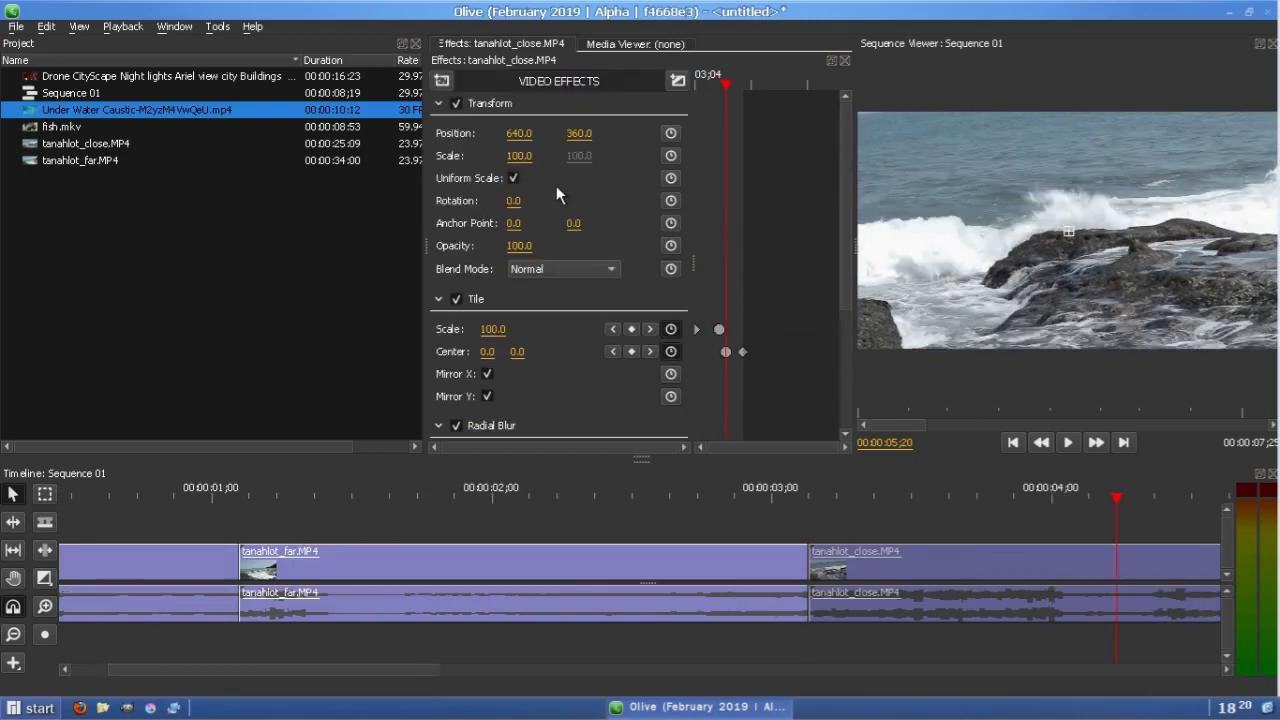
left_click(440, 84)
mouse_move(471, 86)
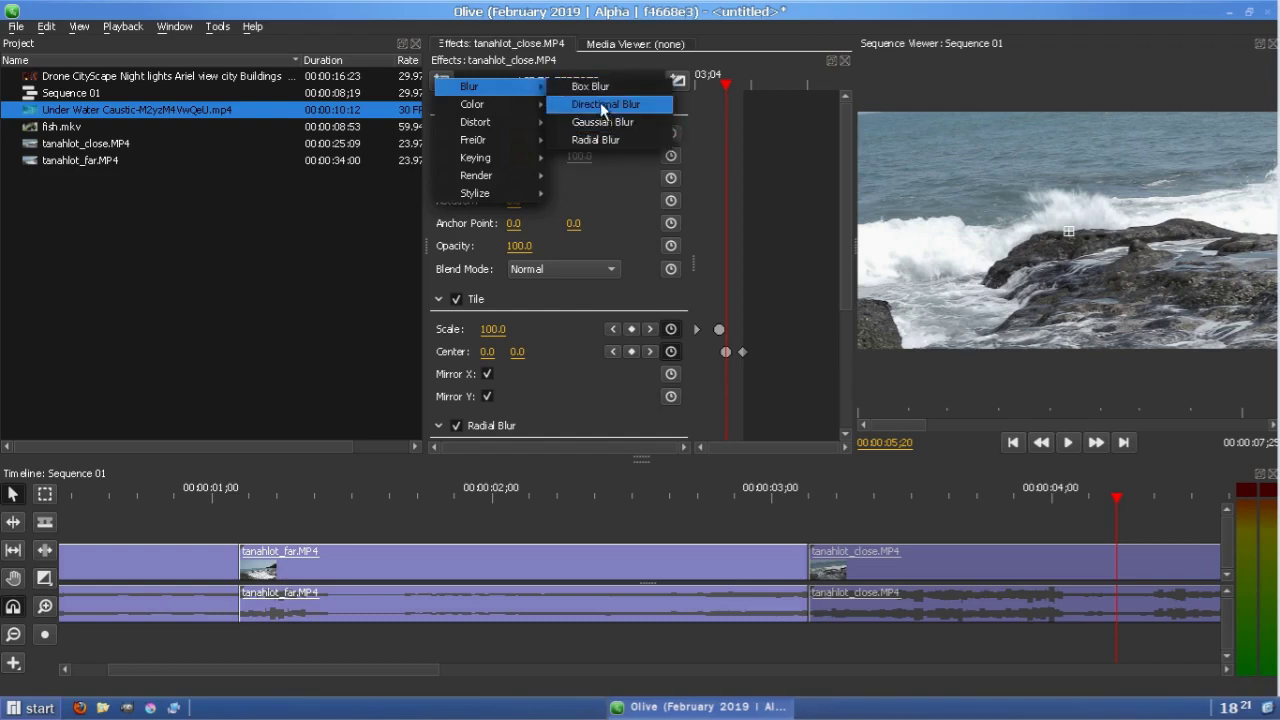
left_click(605, 105)
left_click_drag(482, 283, 614, 283)
left_click_drag(485, 259, 455, 259)
scroll(683, 265, "up", 2)
left_click(671, 373)
Set the blur Length to 78 at tanahlot_close.MP4's last Tile Center keyframe and make the first Length keyframe Bezier
left_click(650, 187)
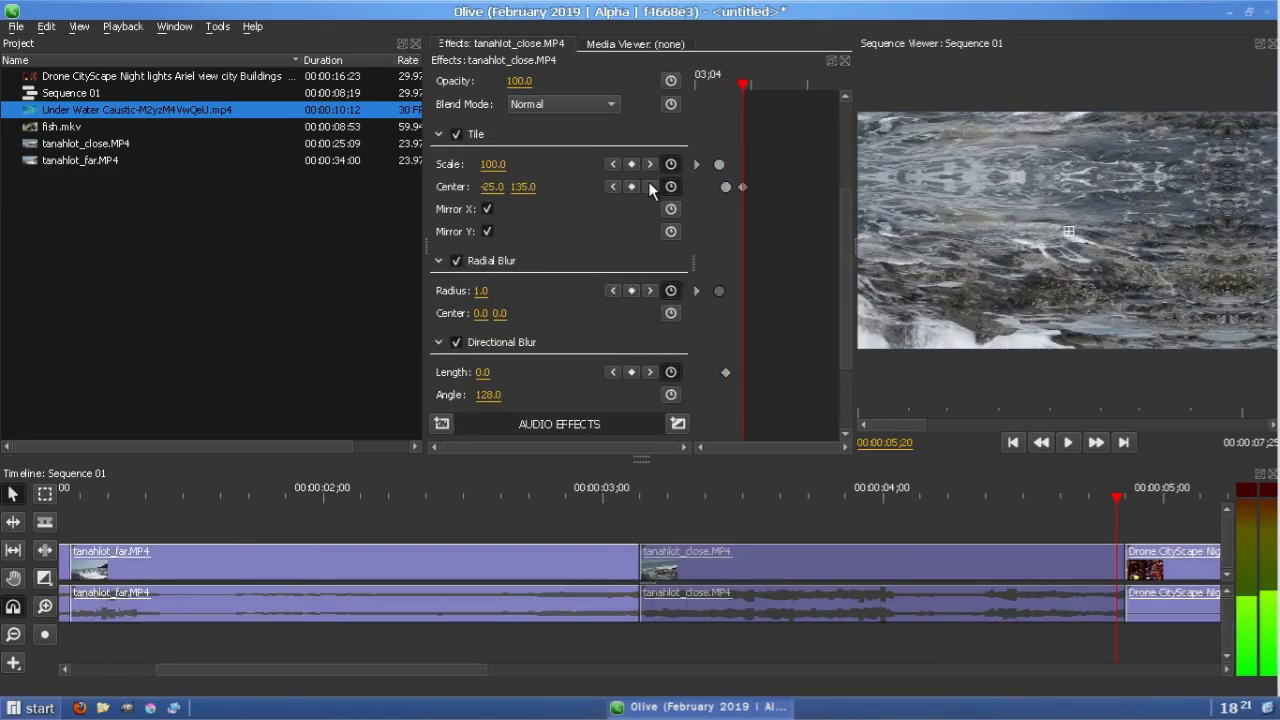
left_click_drag(481, 372, 540, 372)
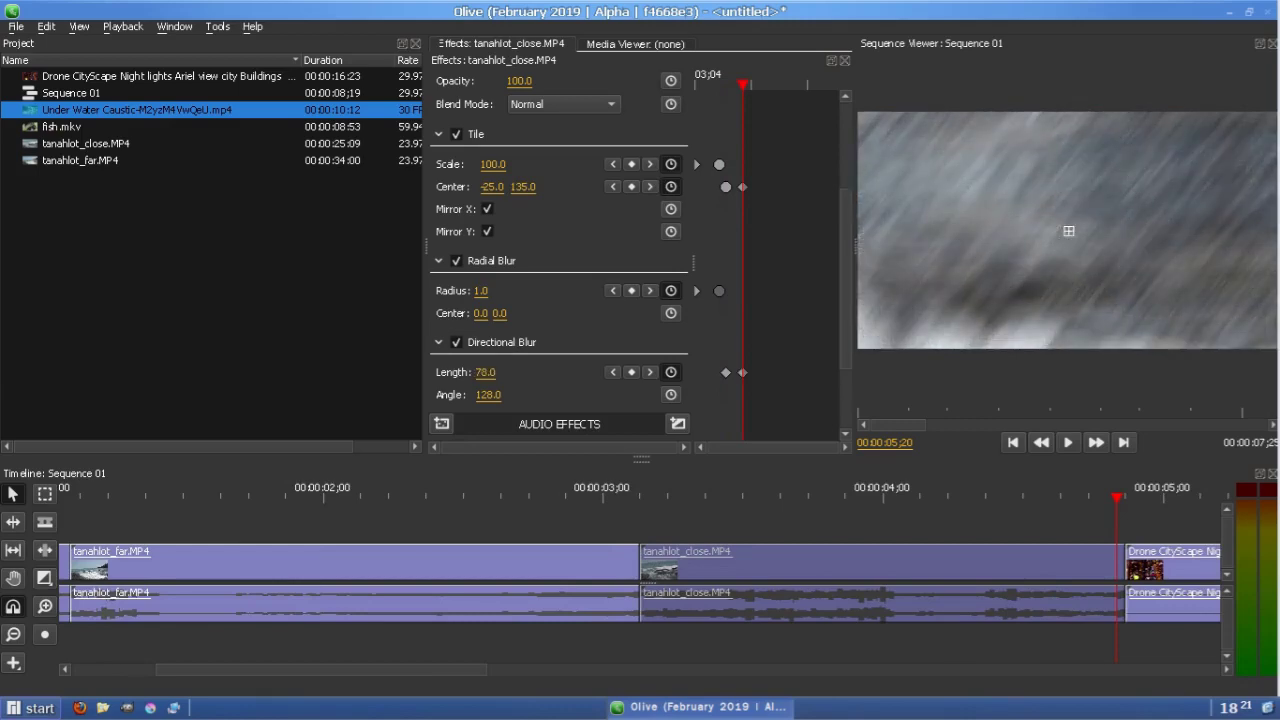
right_click(724, 372)
left_click(775, 398)
Add a Directional Blur to the Drone CityScape clip with the playhead on the clip's first frame
mouse_move(1098, 499)
left_mouse_down()
mouse_move(1012, 501)
mouse_move(1115, 502)
left_mouse_up()
left_click(1152, 568)
scroll(529, 190, "up", 1)
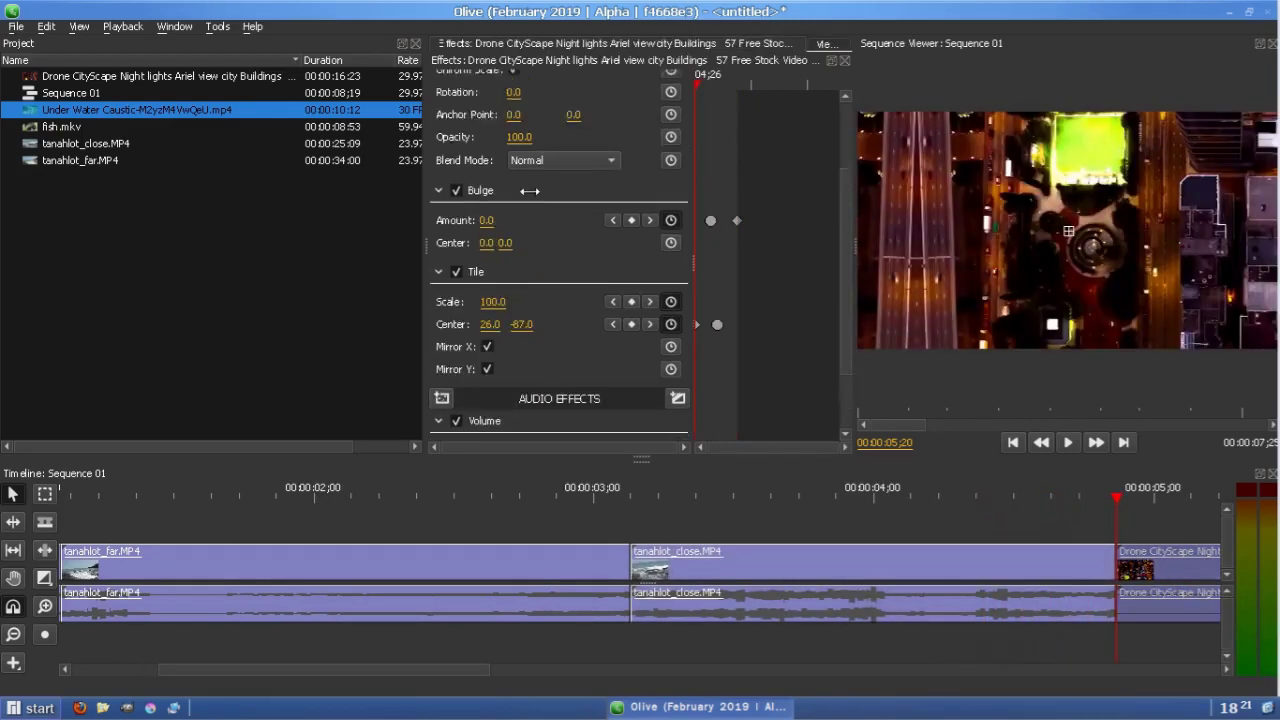
scroll(529, 190, "up", 2)
left_click(441, 80)
mouse_move(476, 90)
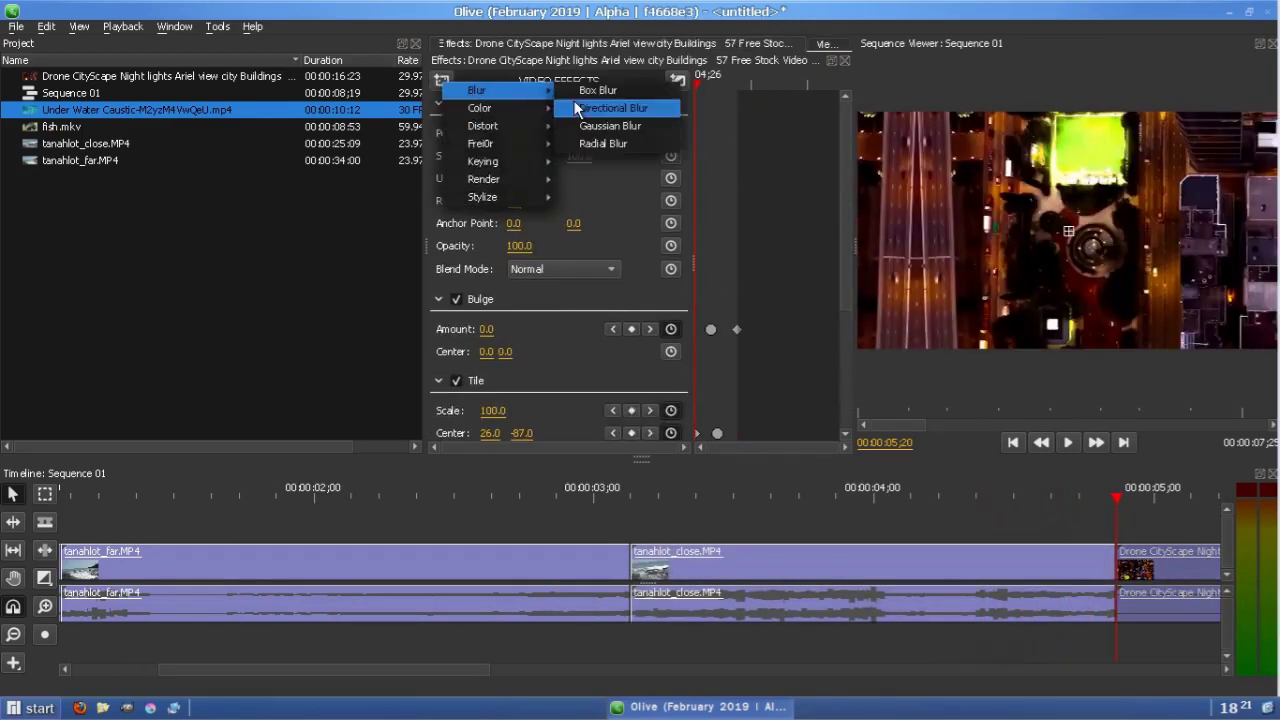
left_click(605, 107)
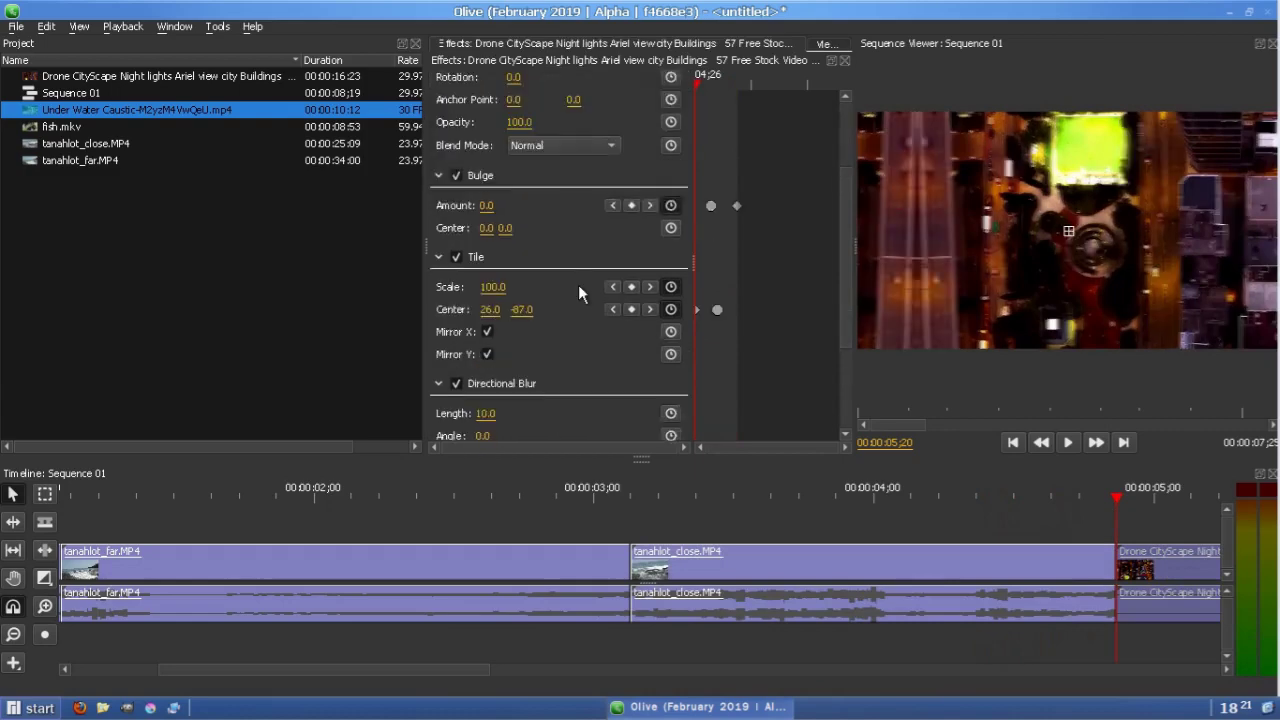
Set the Drone CityScape clip's blur Angle to 122 and keyframe the blur Length at 56 on its first frame
scroll(578, 286, "down", 1)
left_click_drag(485, 358, 512, 358)
left_click(486, 358)
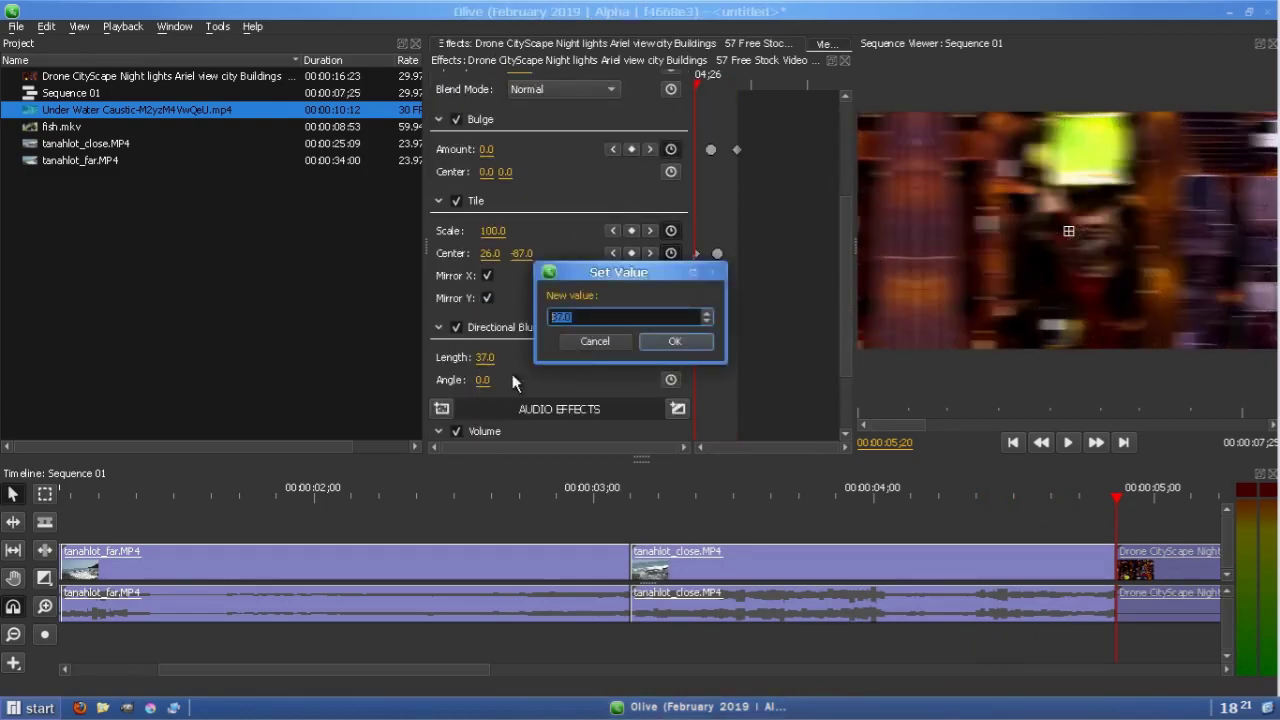
left_click(595, 341)
left_click_drag(486, 380, 562, 380)
left_click(486, 379)
left_click(671, 340)
left_click(675, 341)
left_click_drag(485, 357, 485, 357)
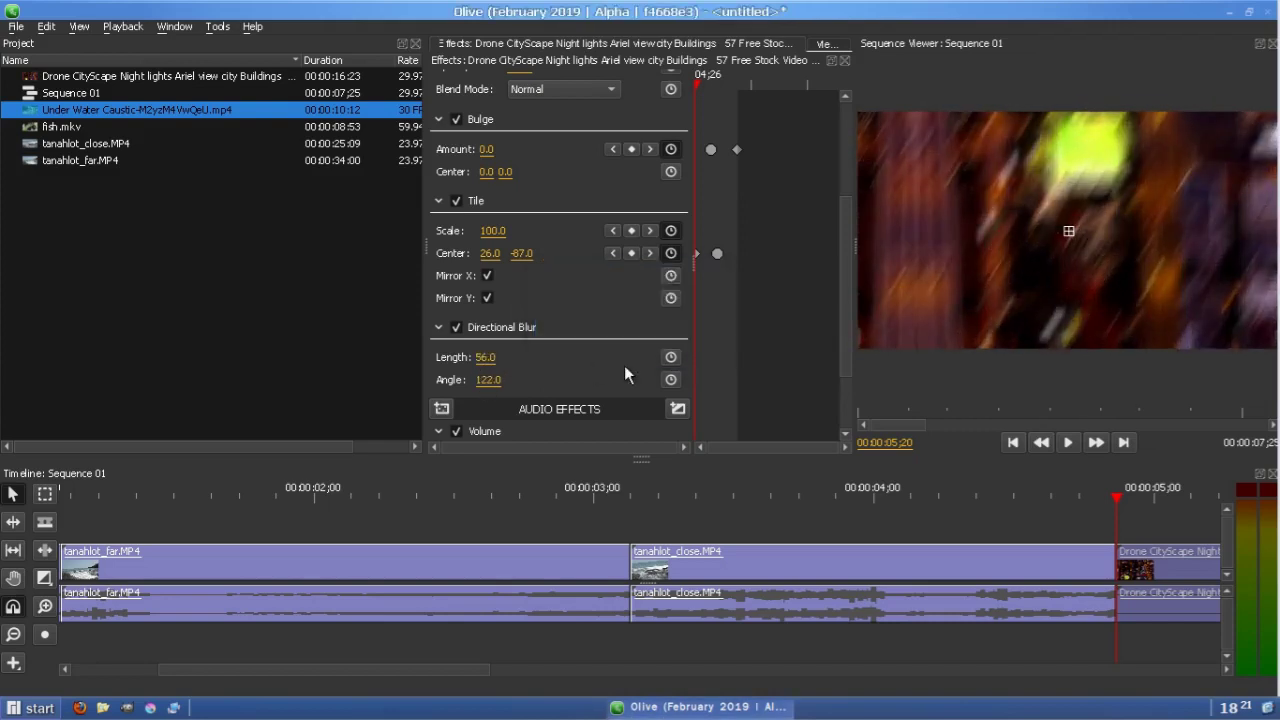
left_click(670, 357)
Set the blur Length to 0 at the Drone CityScape clip's second Tile Center keyframe and make that Length keyframe Bezier
left_click(649, 253)
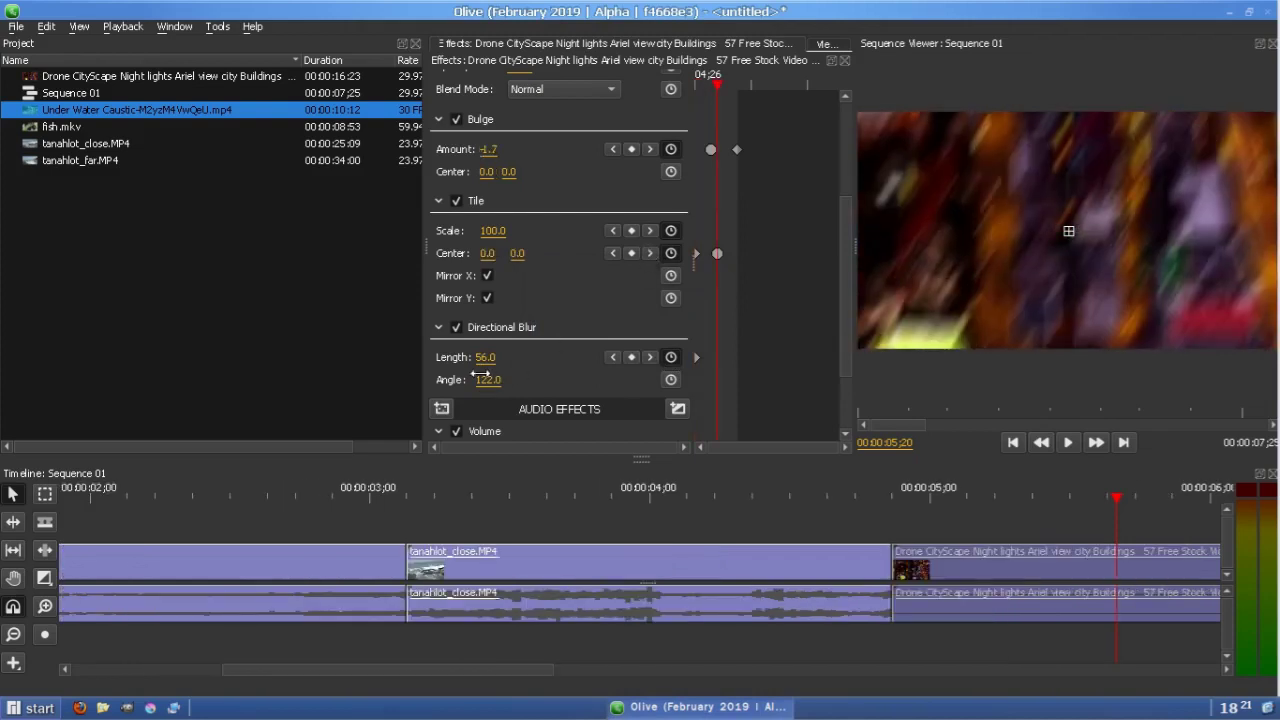
left_click_drag(485, 357, 485, 357)
right_click(716, 360)
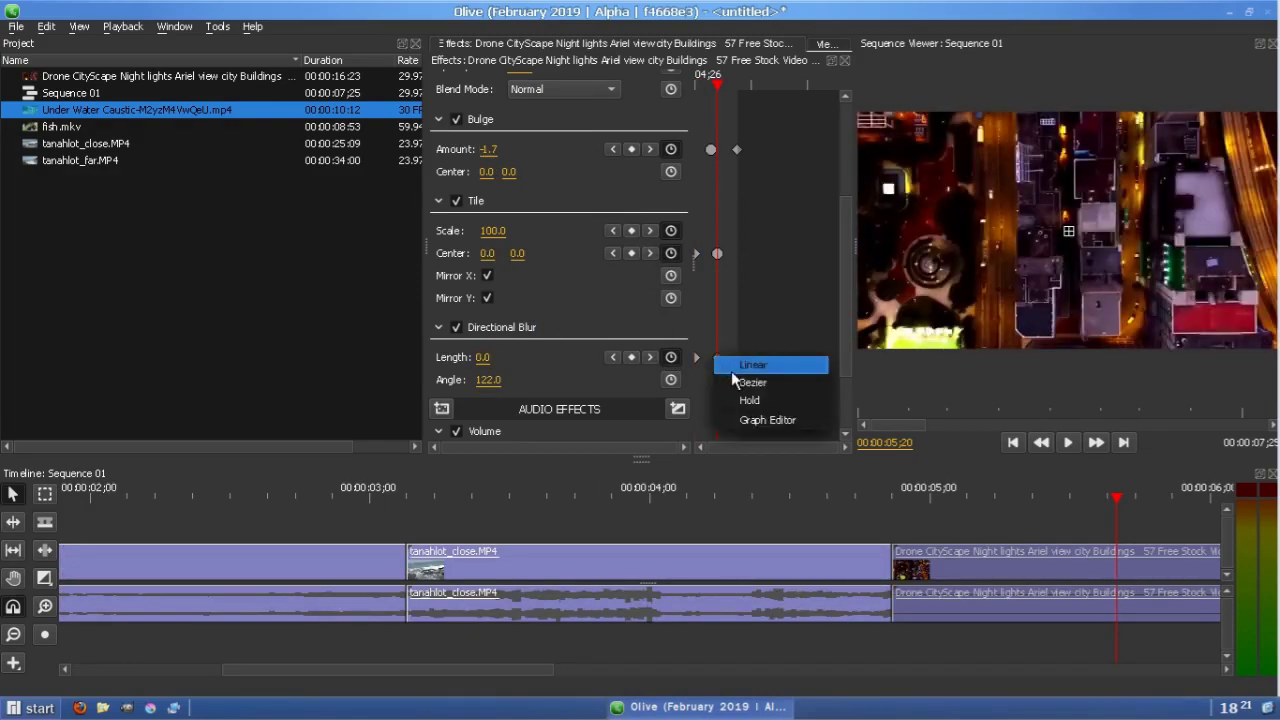
left_click(732, 380)
Add a Radial Blur to the Drone CityScape clip and keyframe its Radius at 0 on the first Bulge Amount keyframe's frame
scroll(558, 234, "up", 3)
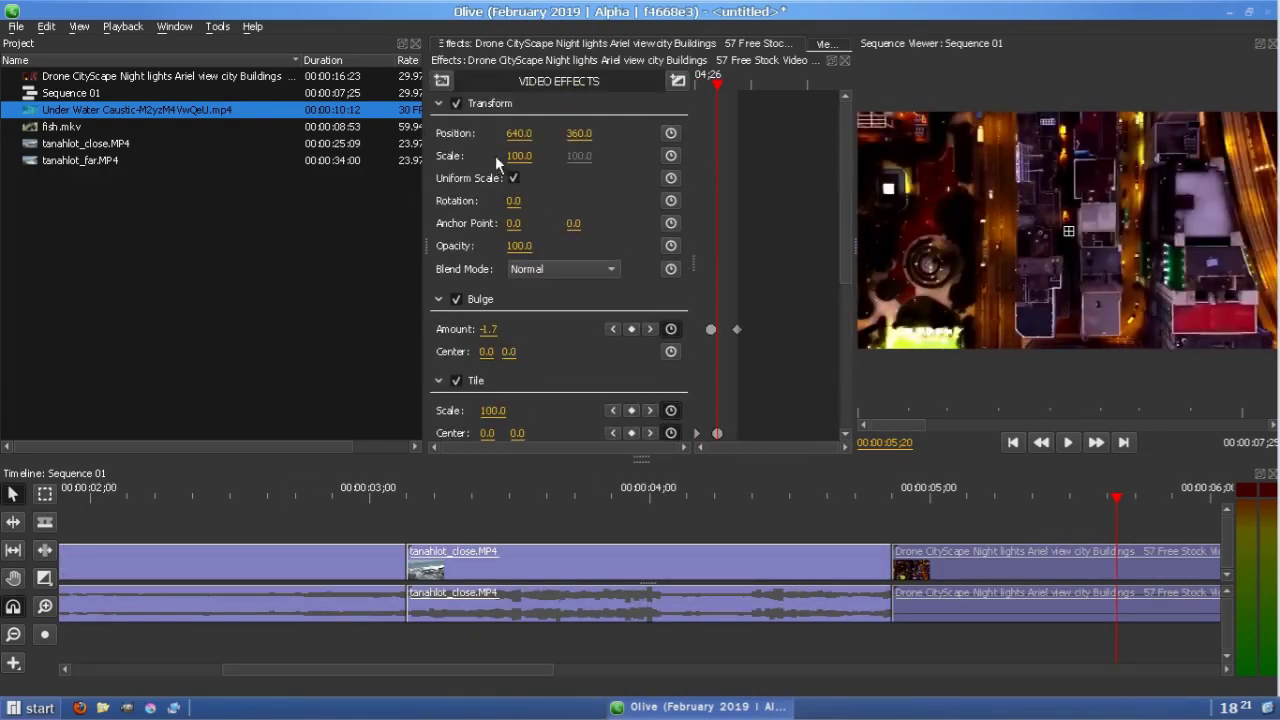
left_click(441, 80)
mouse_move(467, 92)
left_click(594, 147)
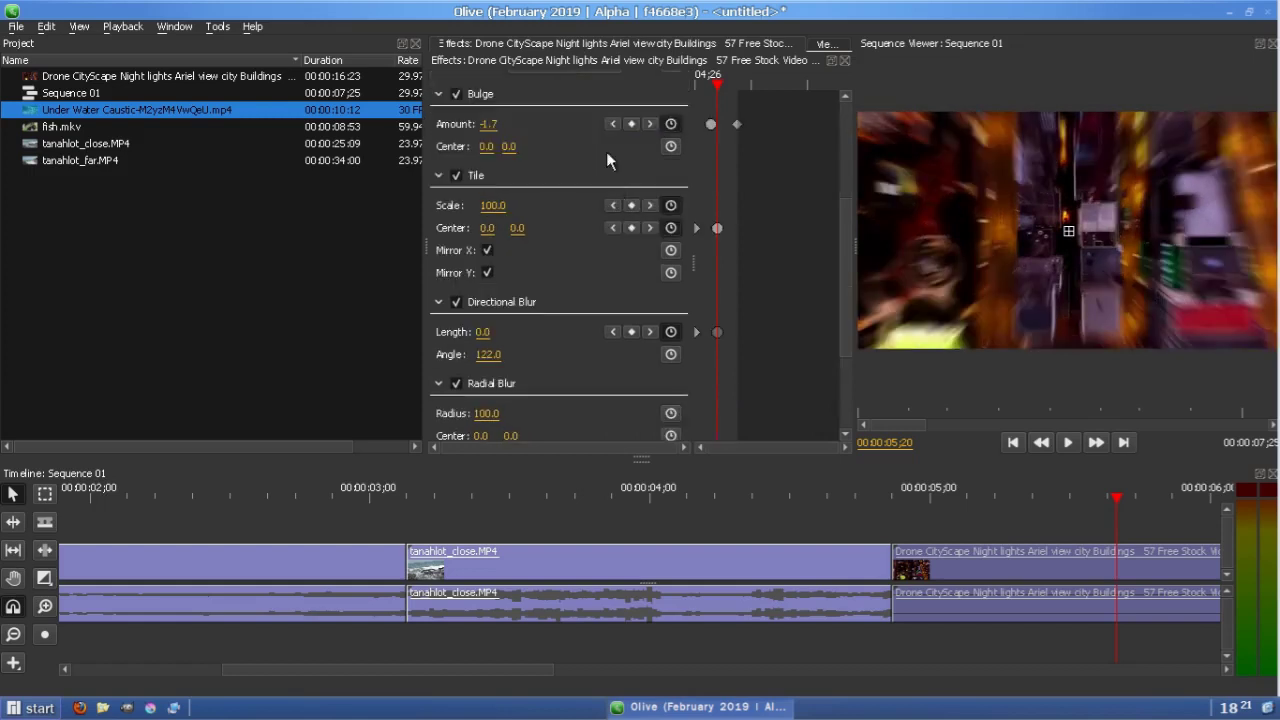
scroll(575, 155, "up", 1)
left_click(612, 179)
scroll(574, 280, "down", 2)
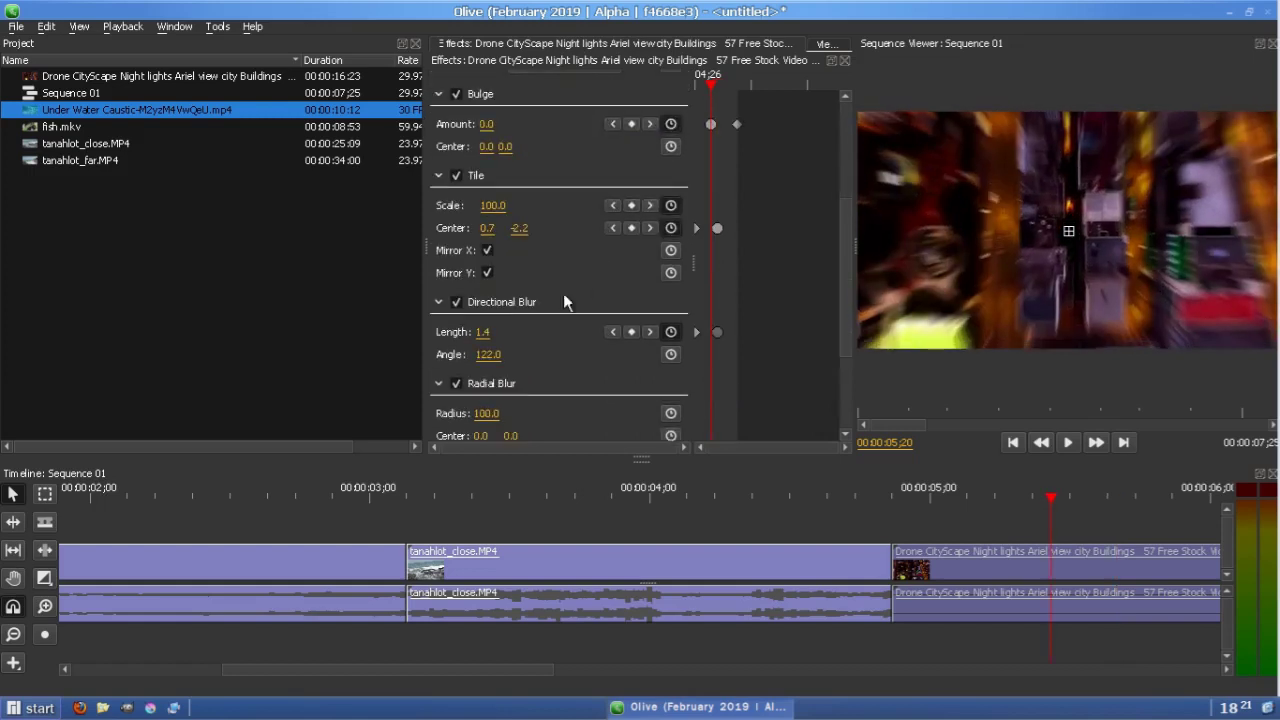
left_click_drag(487, 357, 440, 358)
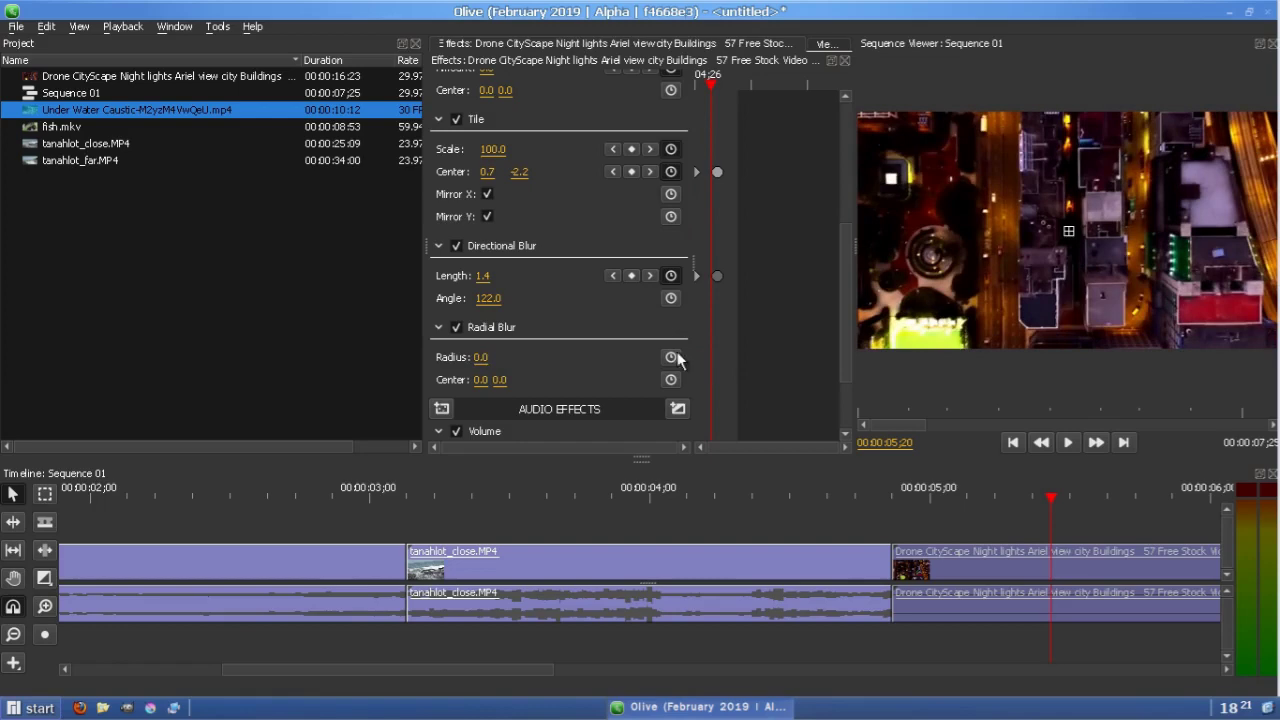
Set the Radius to 358 at the Drone CityScape clip's last Bulge Amount keyframe and make the first Radius keyframe Bezier
scroll(614, 268, "up", 2)
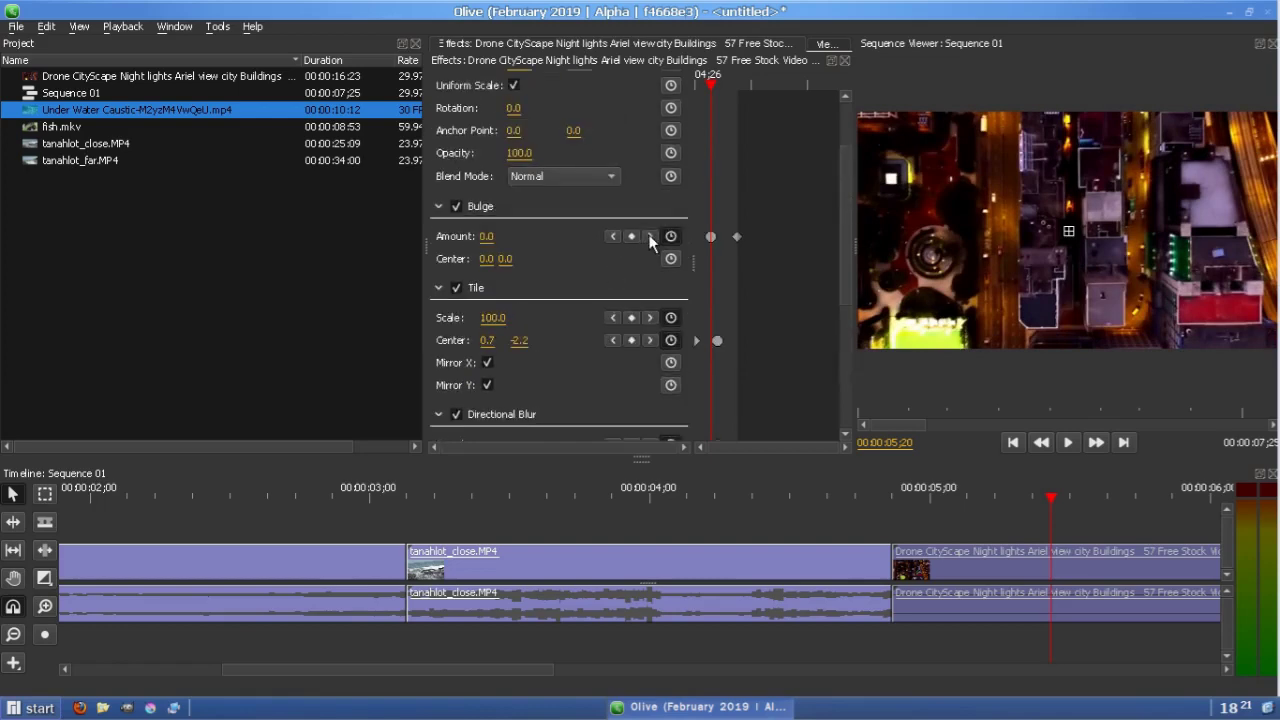
left_click(649, 236)
scroll(578, 299, "down", 1)
left_click_drag(477, 412, 866, 412)
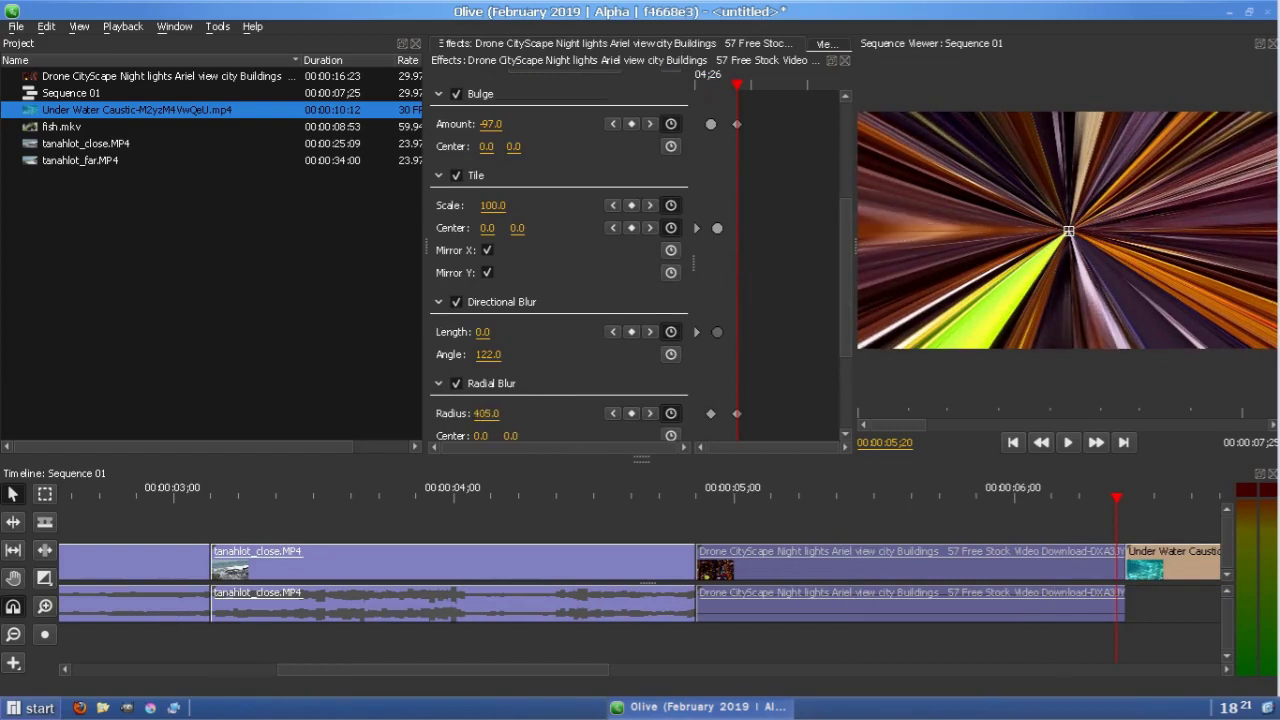
right_click(709, 413)
left_click(722, 437)
scroll(726, 383, "down", 1)
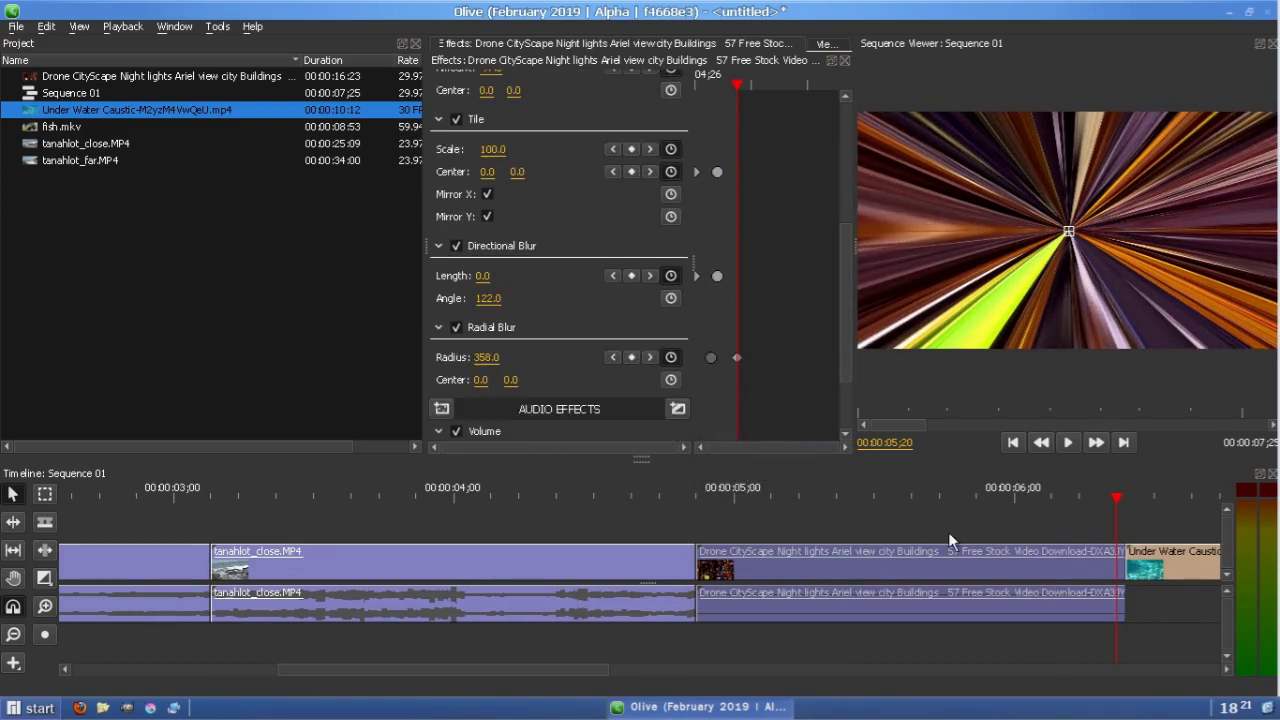
Add a Radial Blur to the Under Water Caustic clip and keyframe its Radius at 154 on the clip's first frame
left_click(1167, 570)
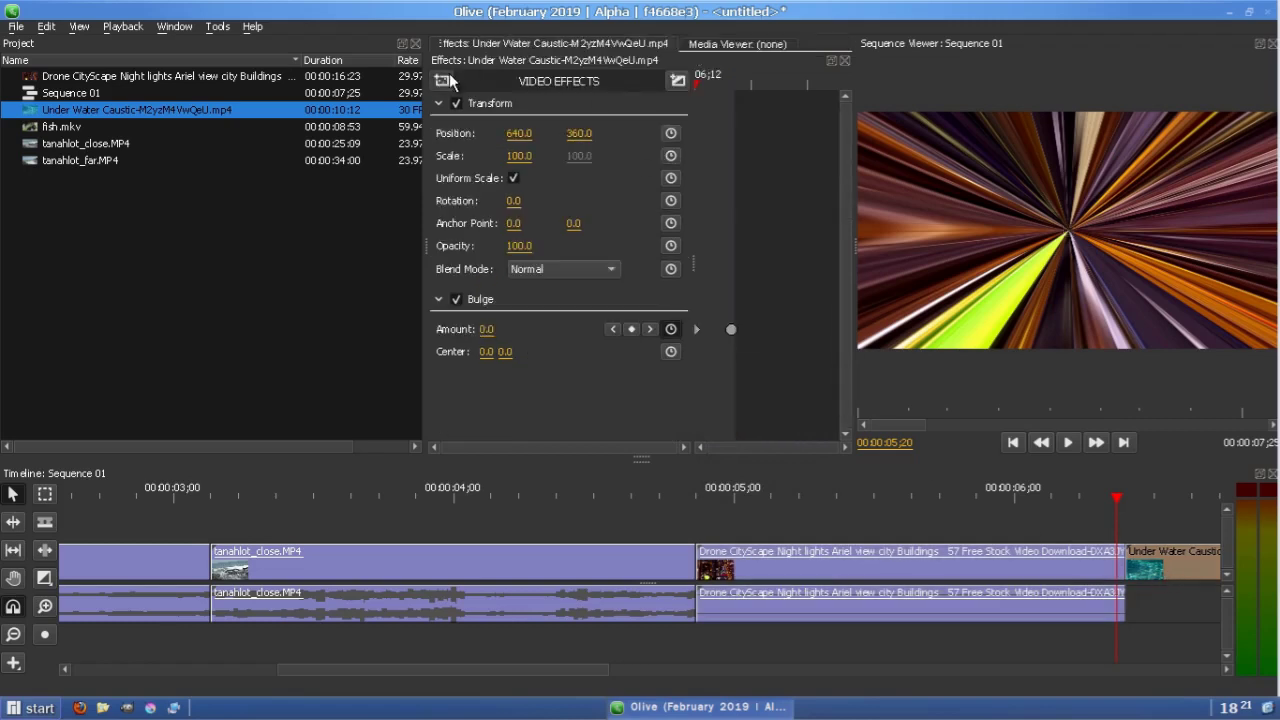
left_click(441, 80)
mouse_move(500, 81)
left_click(595, 132)
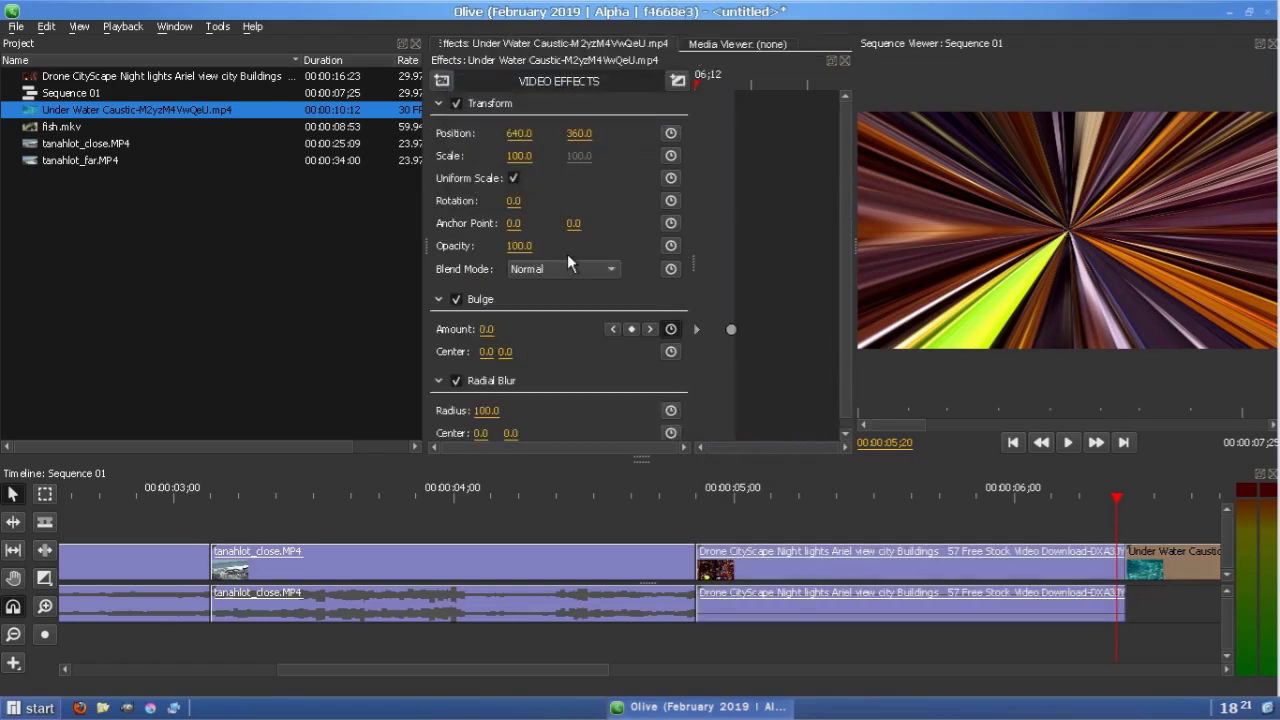
left_click(1100, 441)
left_click_drag(480, 410, 532, 410)
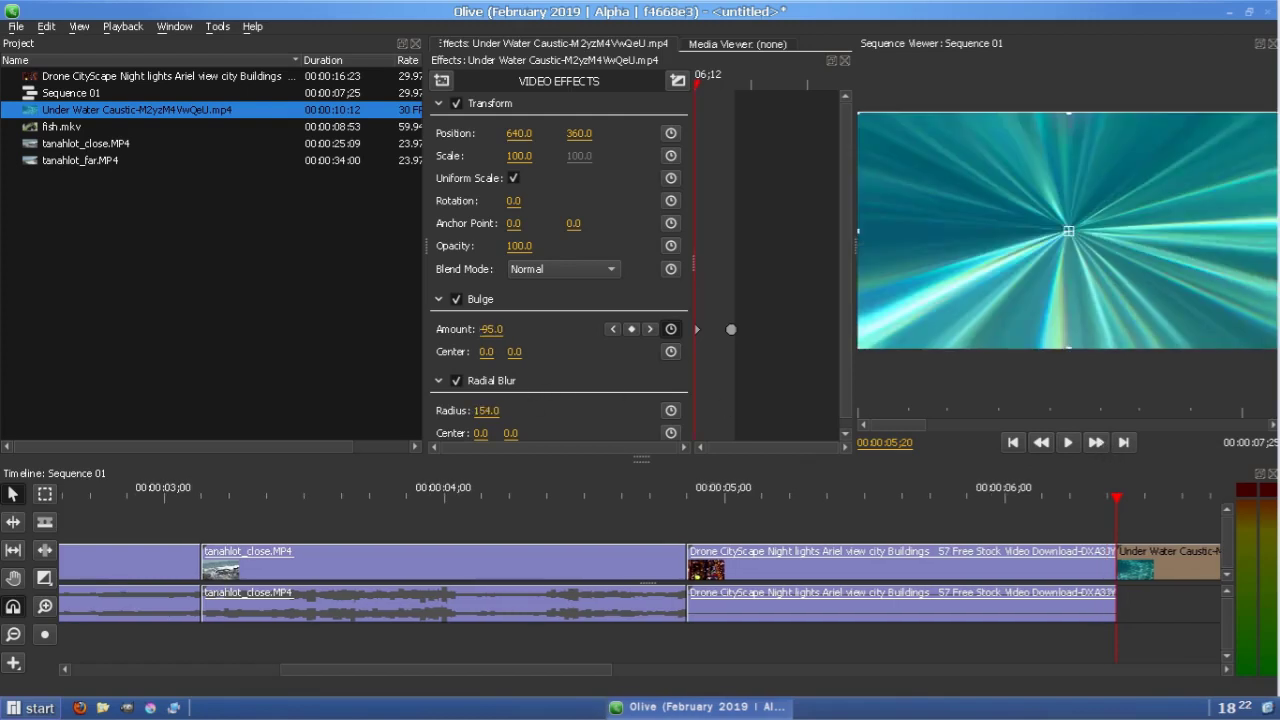
left_click(670, 411)
Set the Radius to 0 at the Under Water Caustic clip's second Bulge Amount keyframe and make that Radius keyframe Bezier
left_click(649, 328)
left_click_drag(484, 411, 367, 411)
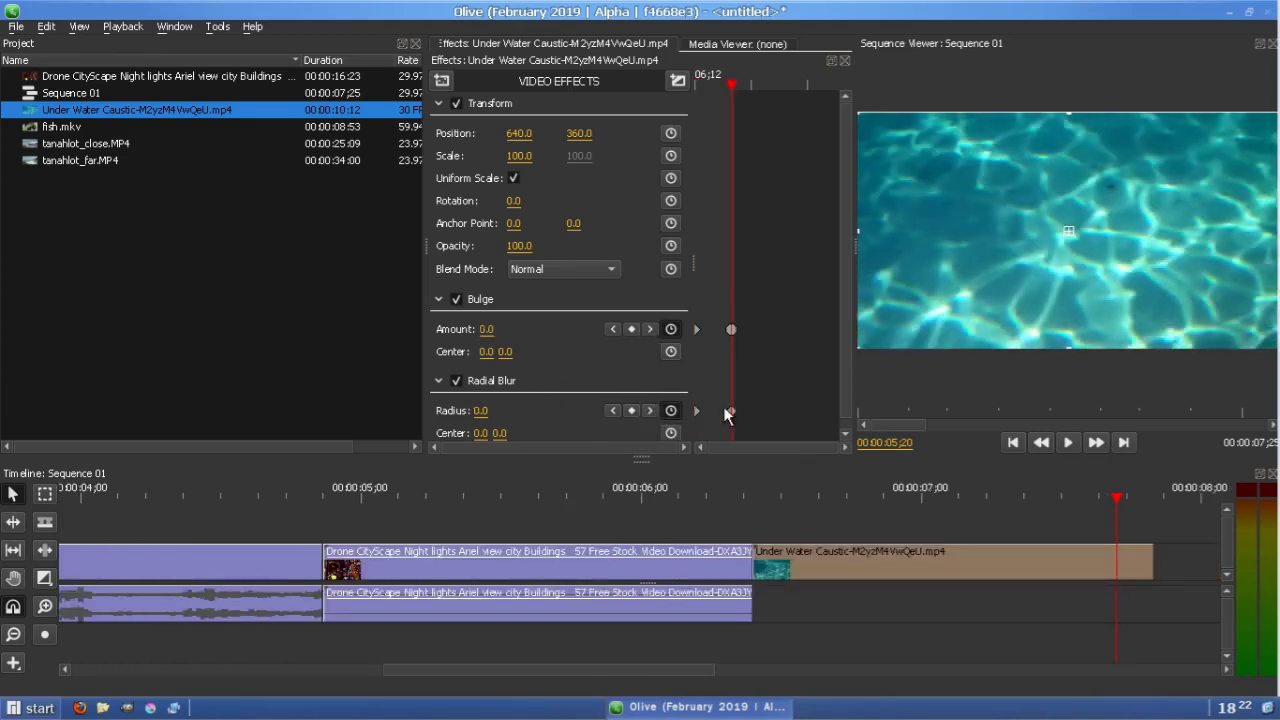
right_click(731, 410)
left_click(752, 434)
Play the sequence from the start to check the blurred transitions
left_click(768, 487)
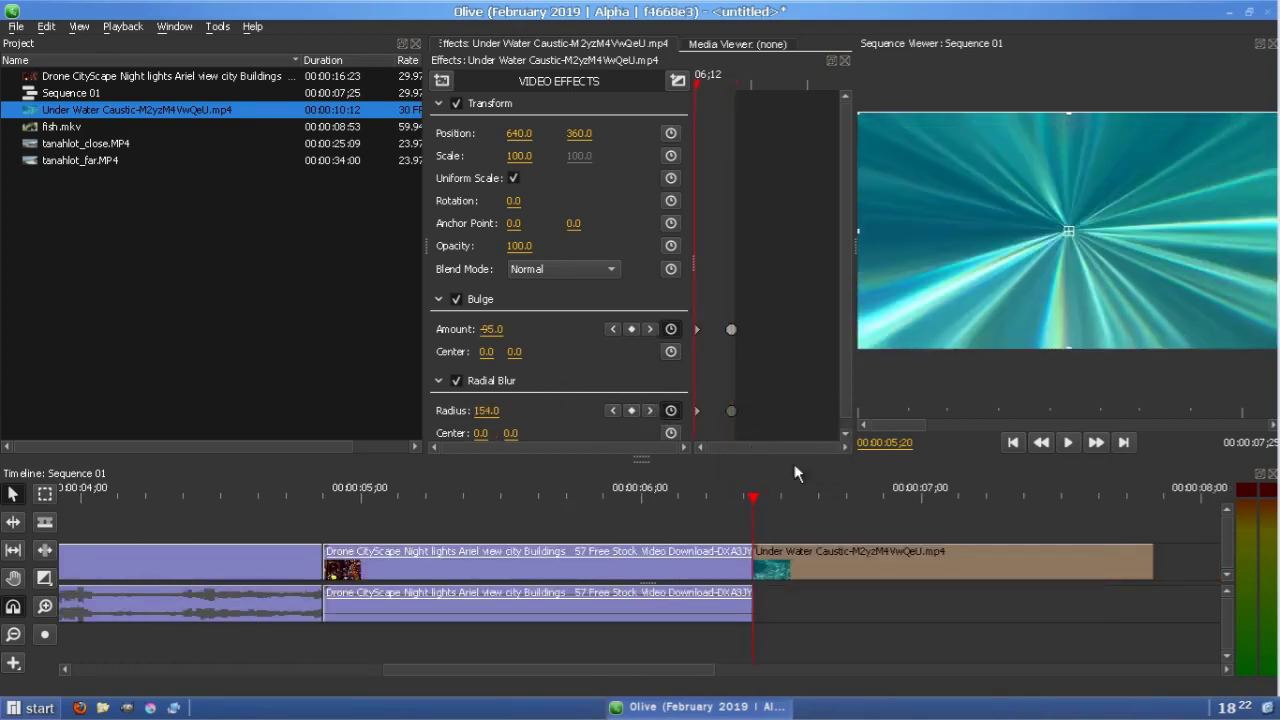
left_click(1012, 442)
left_click(1068, 442)
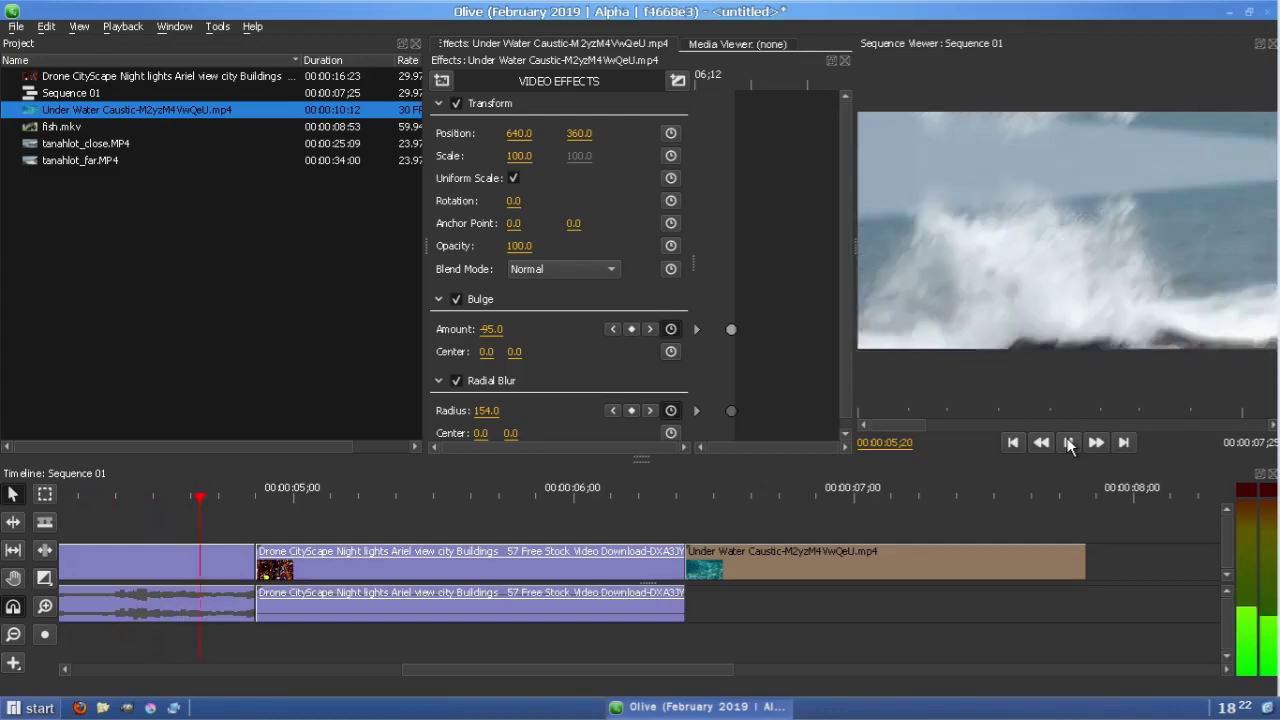
left_click(1069, 443)
Reduce the Drone CityScape clip's last Radial Blur Radius keyframe to 147
left_click(686, 498)
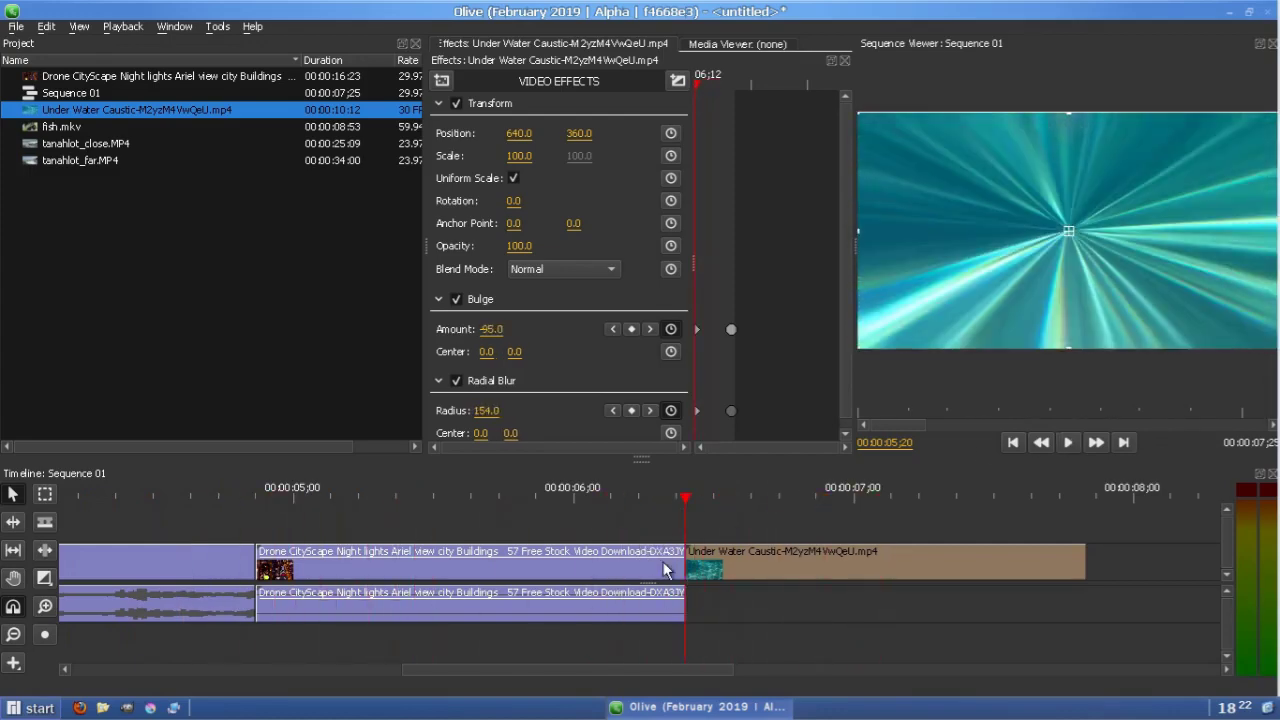
scroll(555, 343, "down", 3)
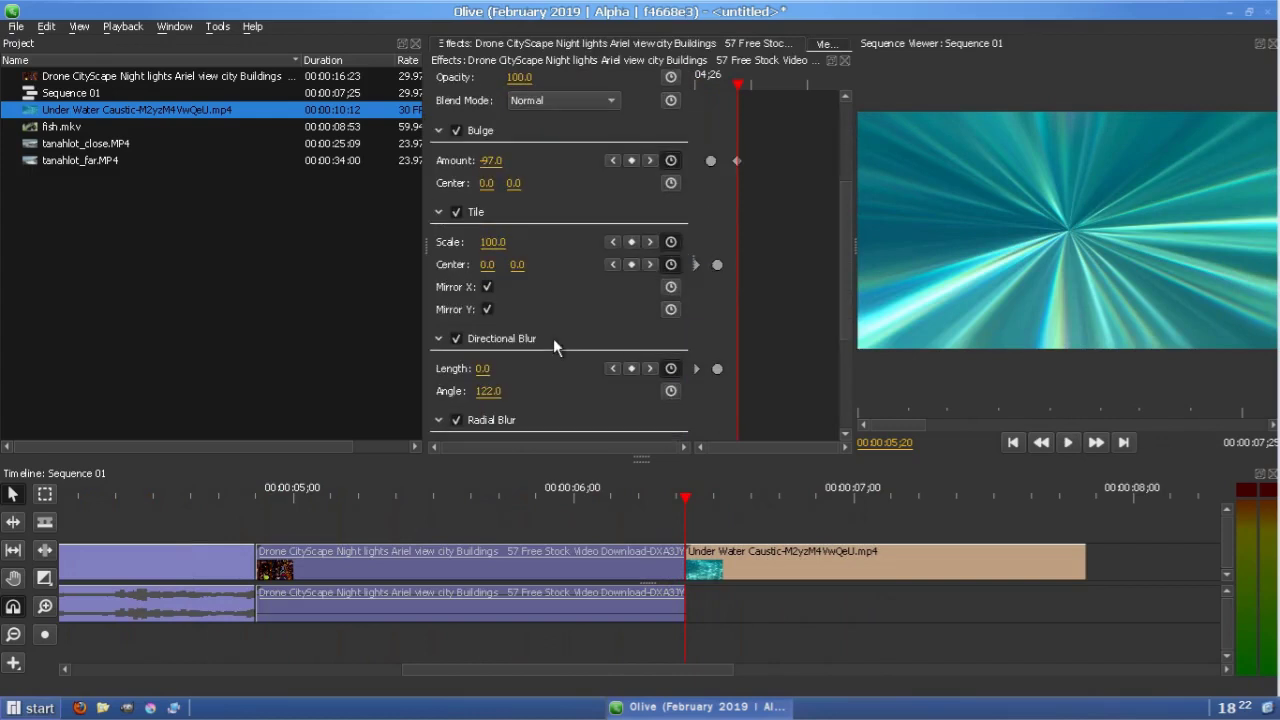
scroll(620, 390, "down", 1)
left_click(613, 394)
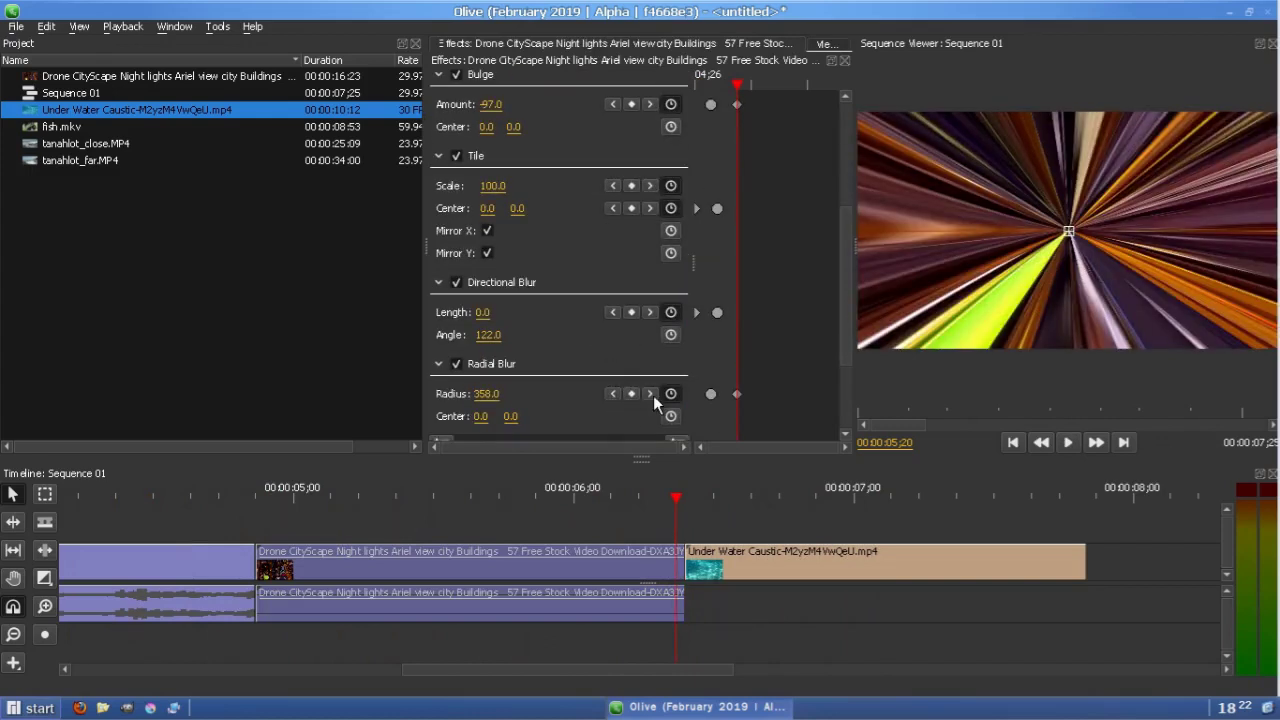
left_click_drag(486, 395, 230, 395)
left_click_drag(425, 394, 442, 394)
Play back the transition from the Drone CityScape clip to the Under Water Caustic clip, then return to the sequence start
left_click(497, 497)
left_click(1068, 442)
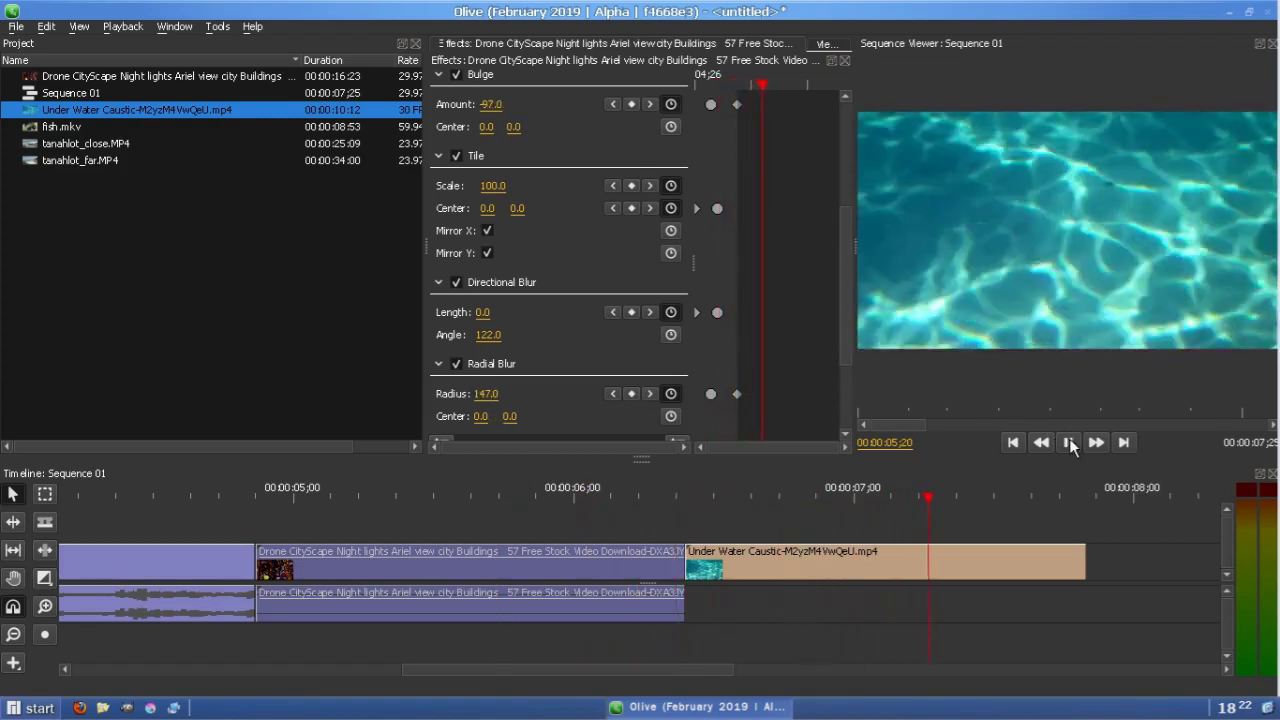
left_click(1069, 442)
left_click(1013, 442)
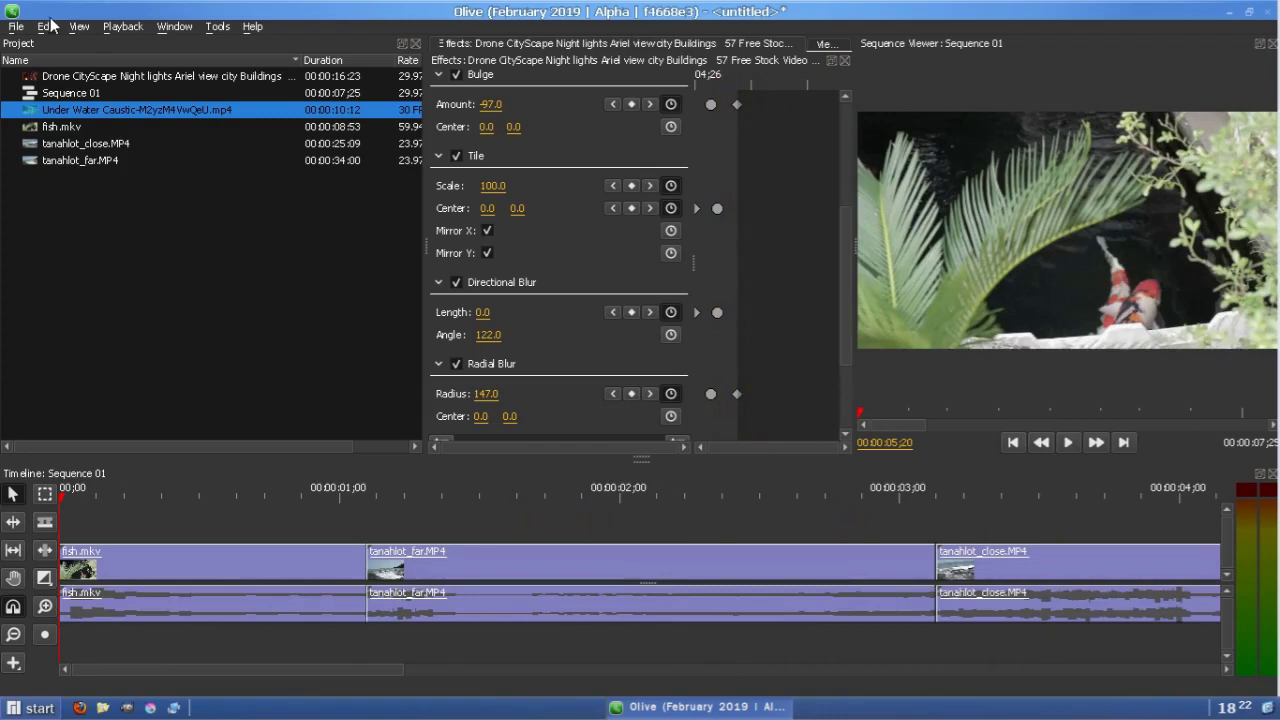
Export the entire sequence as an MPEG-4 video named testing in the Desktop folder
left_click(16, 27)
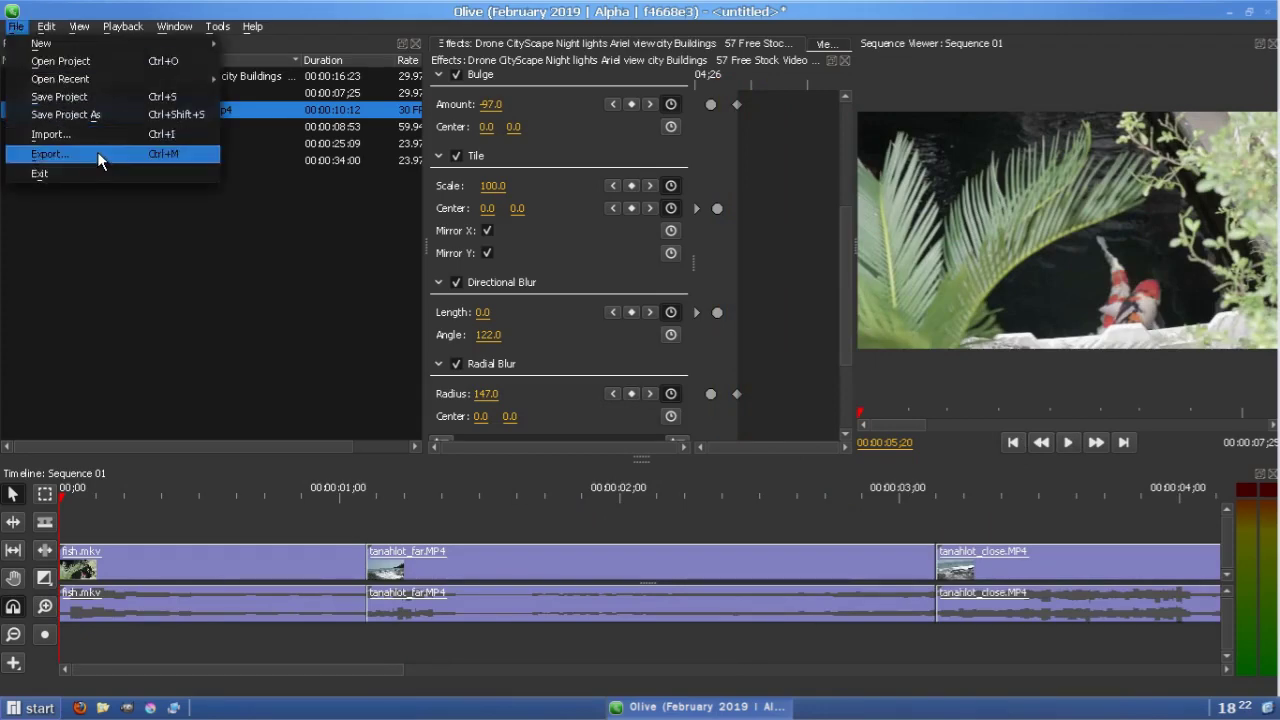
left_click(97, 153)
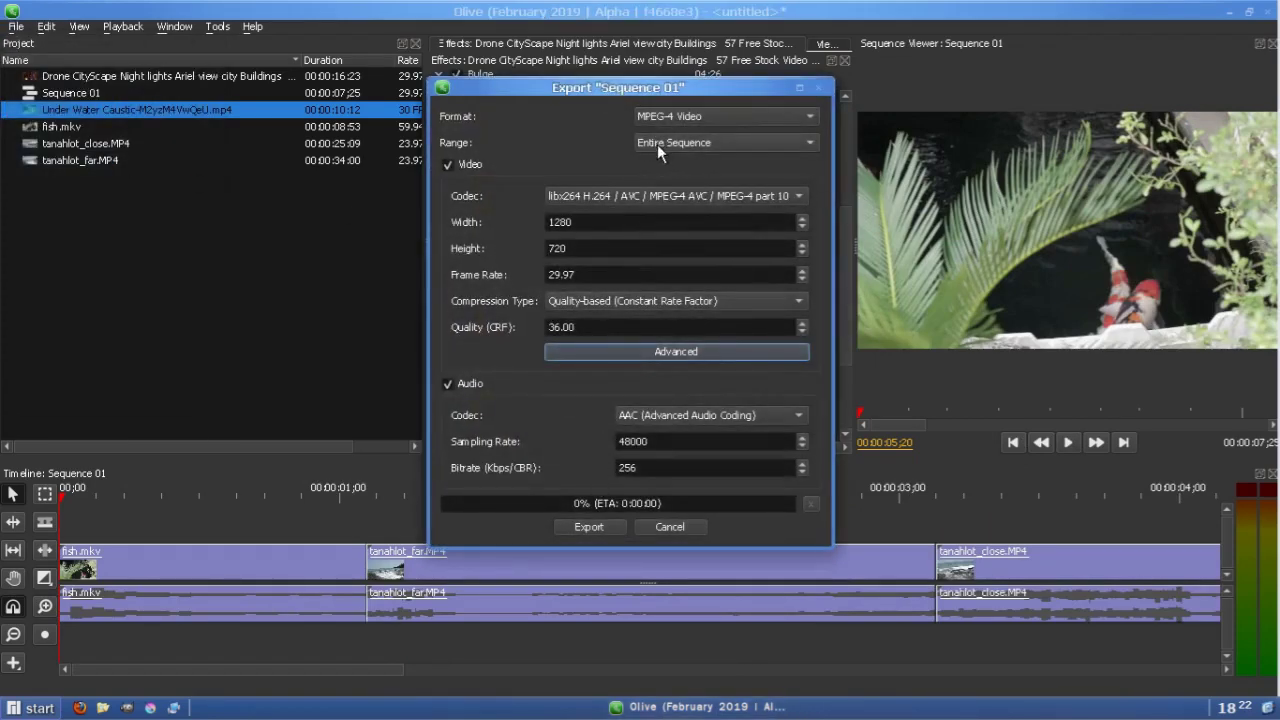
left_click(575, 529)
left_click(523, 427)
type("testing")
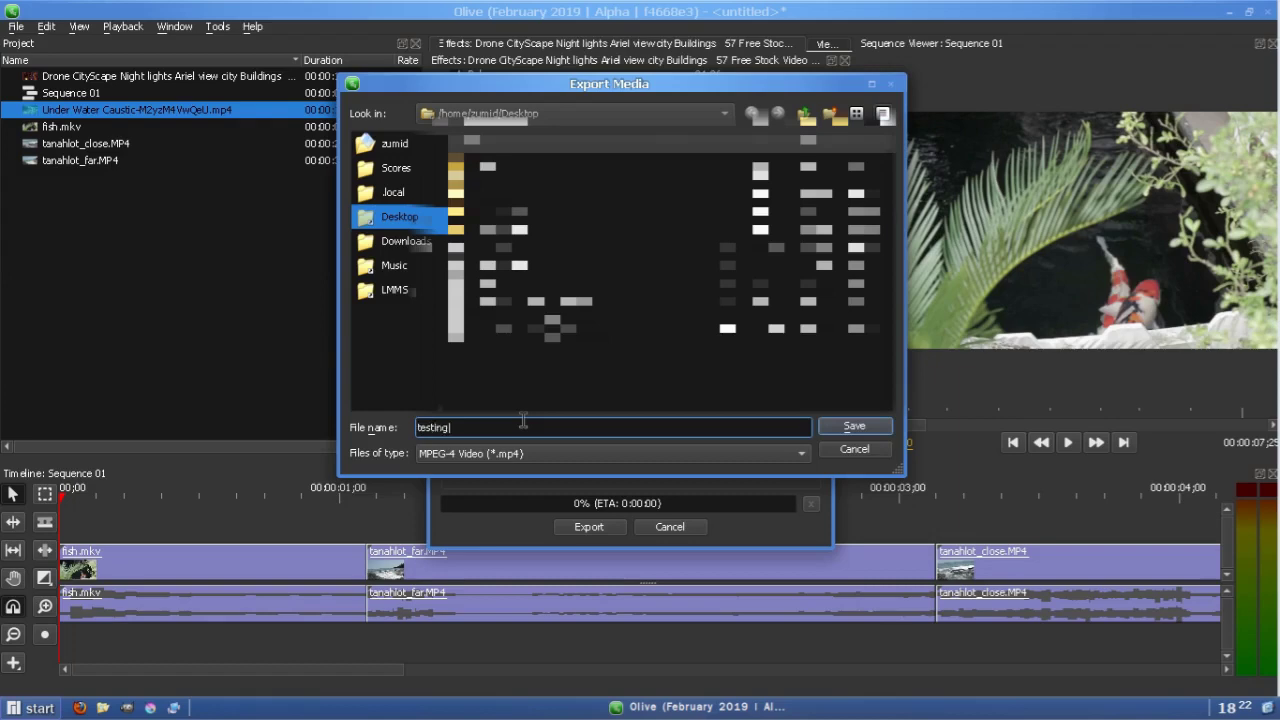
key("Return")
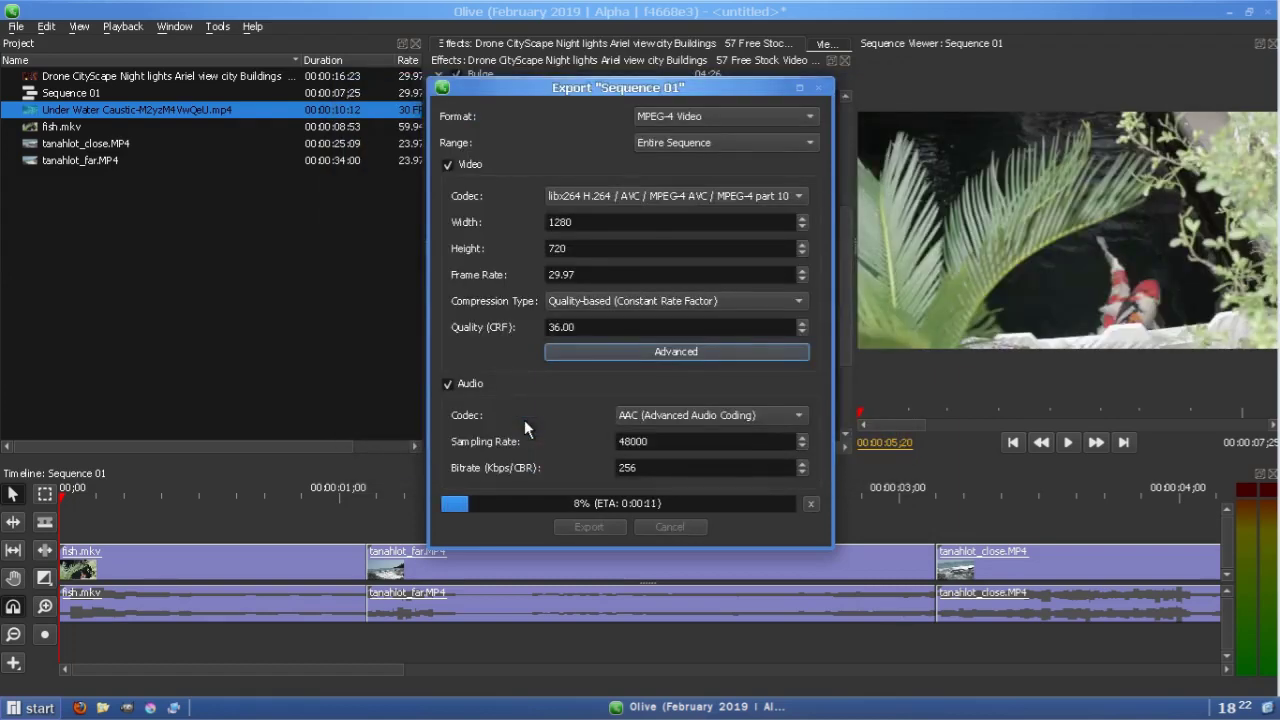